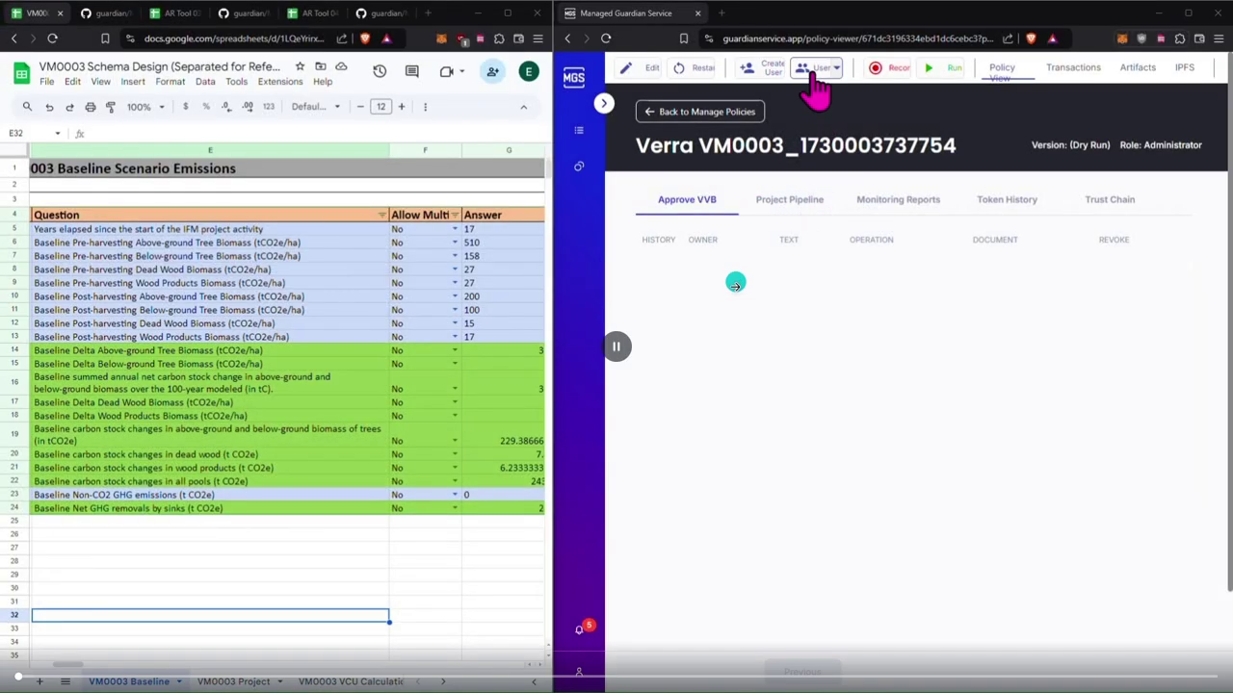
# Step: Add a new dry-run user from the User list and assign it the Project_Proponent role
pyautogui.click(815, 75)
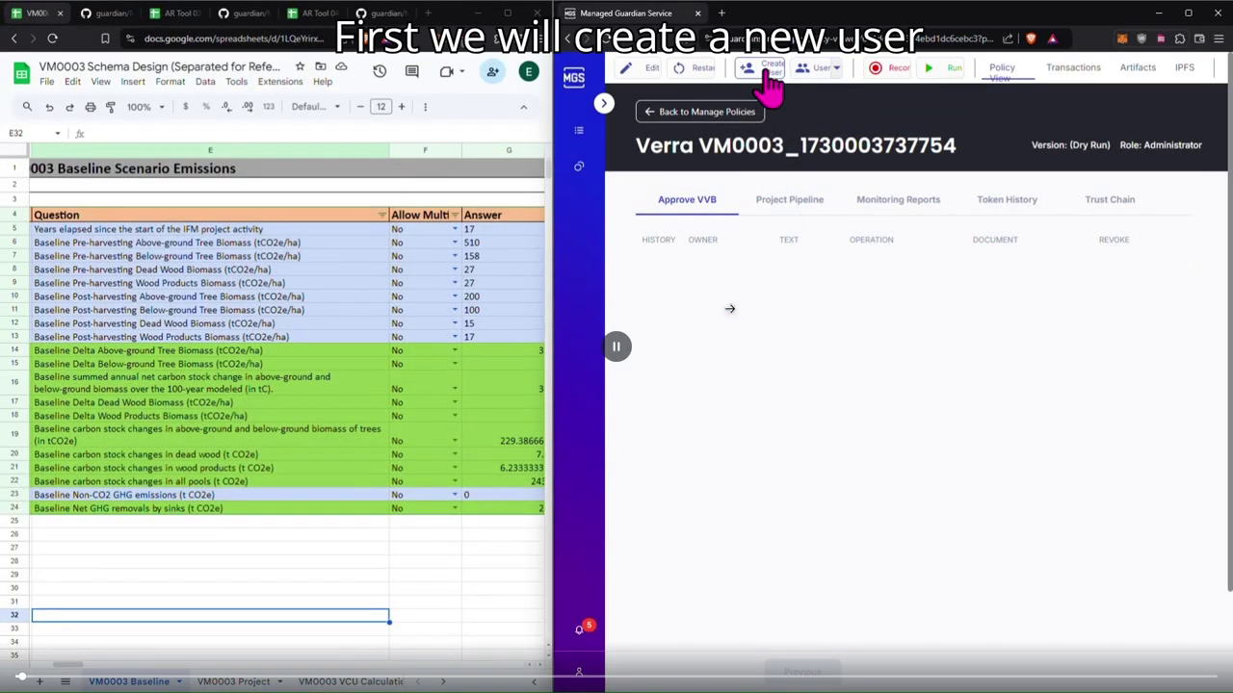
pyautogui.click(771, 70)
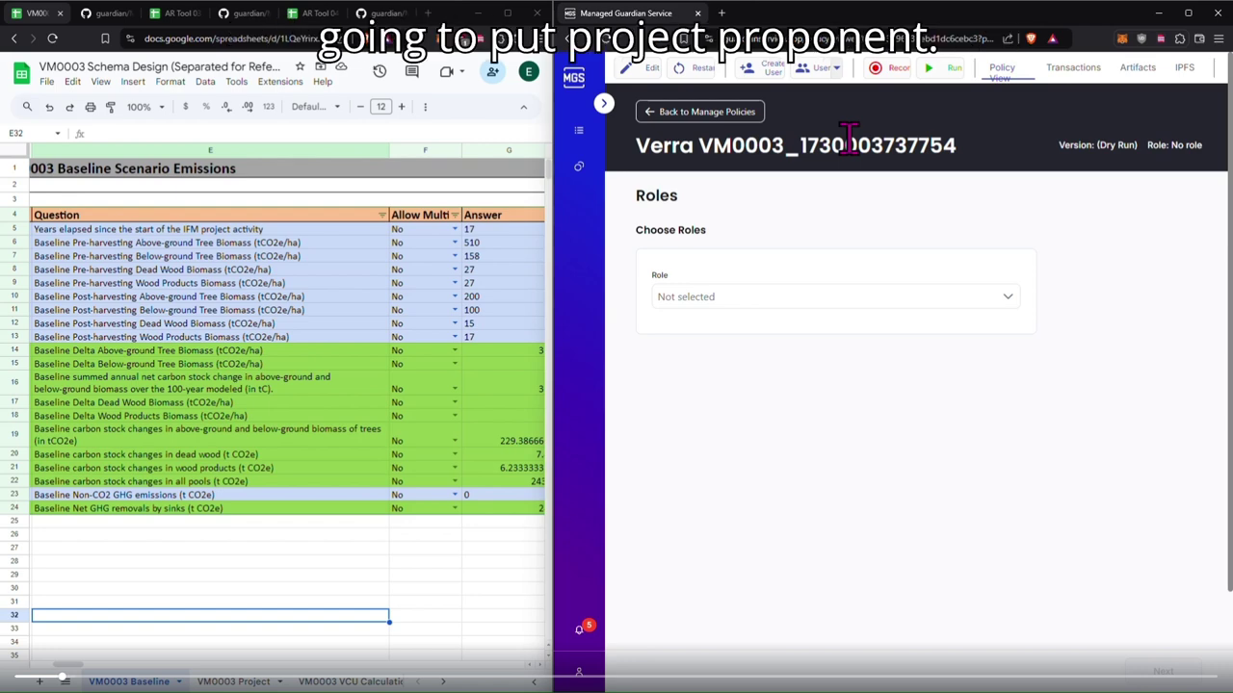
pyautogui.click(846, 297)
pyautogui.click(722, 325)
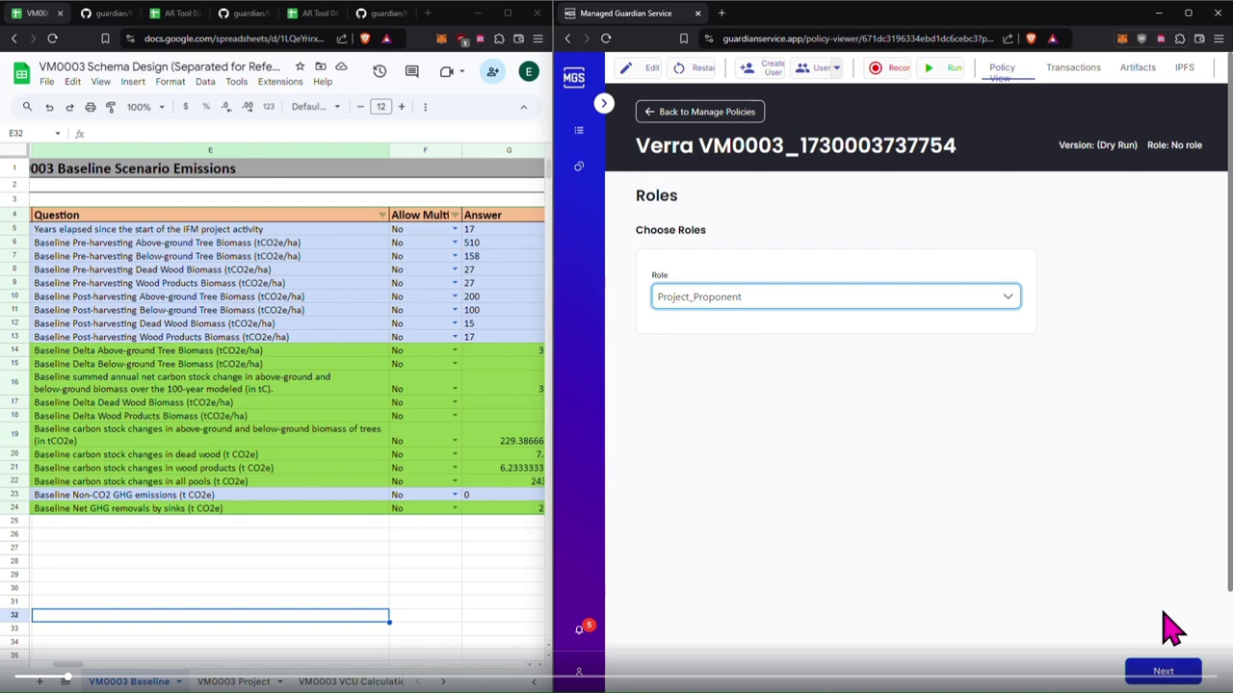
# Step: Confirm the Project_Proponent role, start a New Project and autofill it with Test data
pyautogui.click(1164, 672)
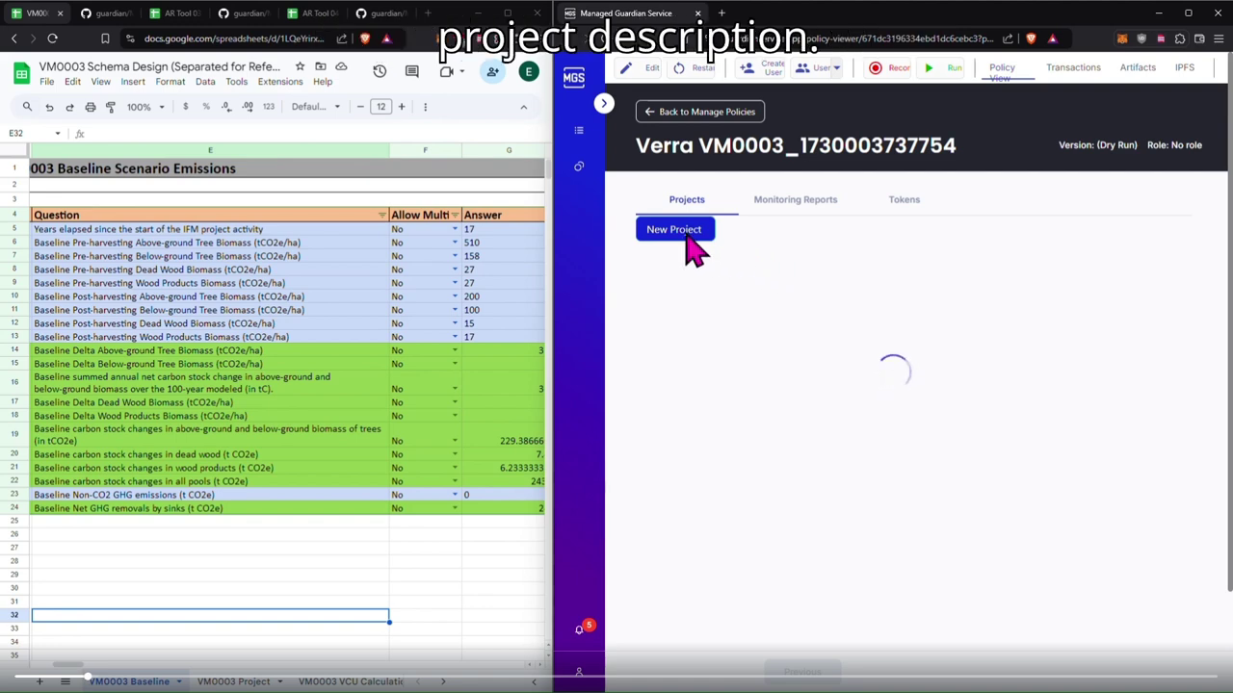
pyautogui.click(680, 285)
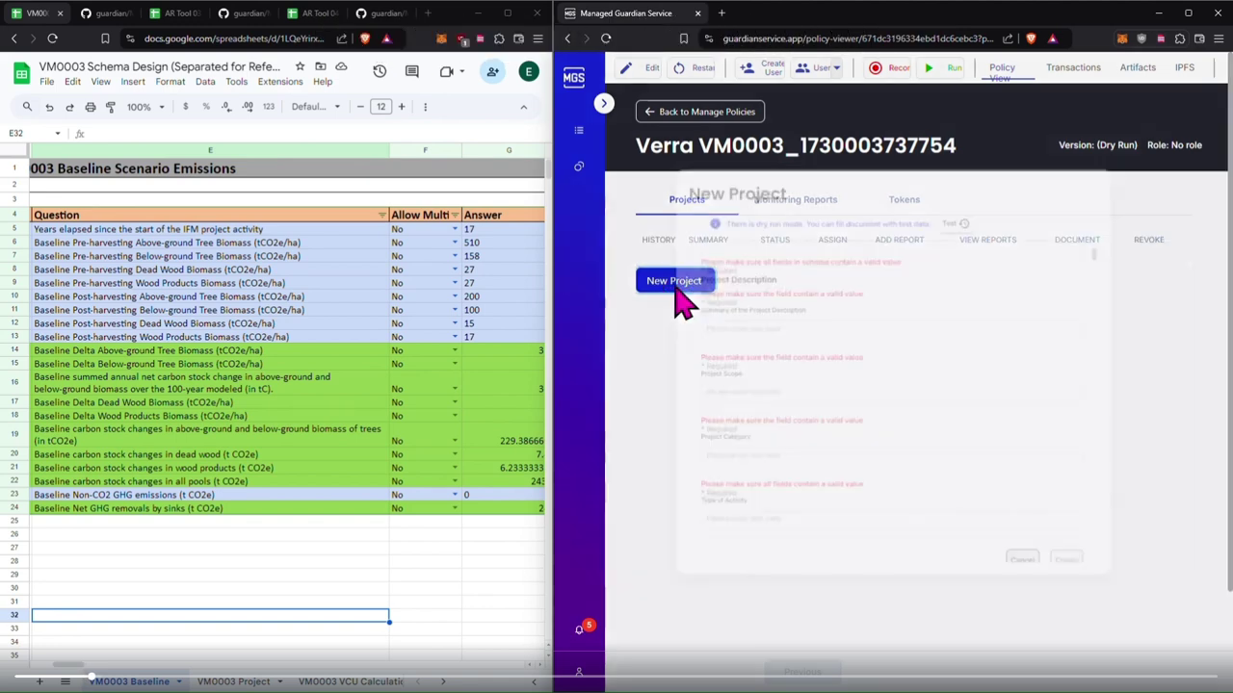
pyautogui.click(968, 188)
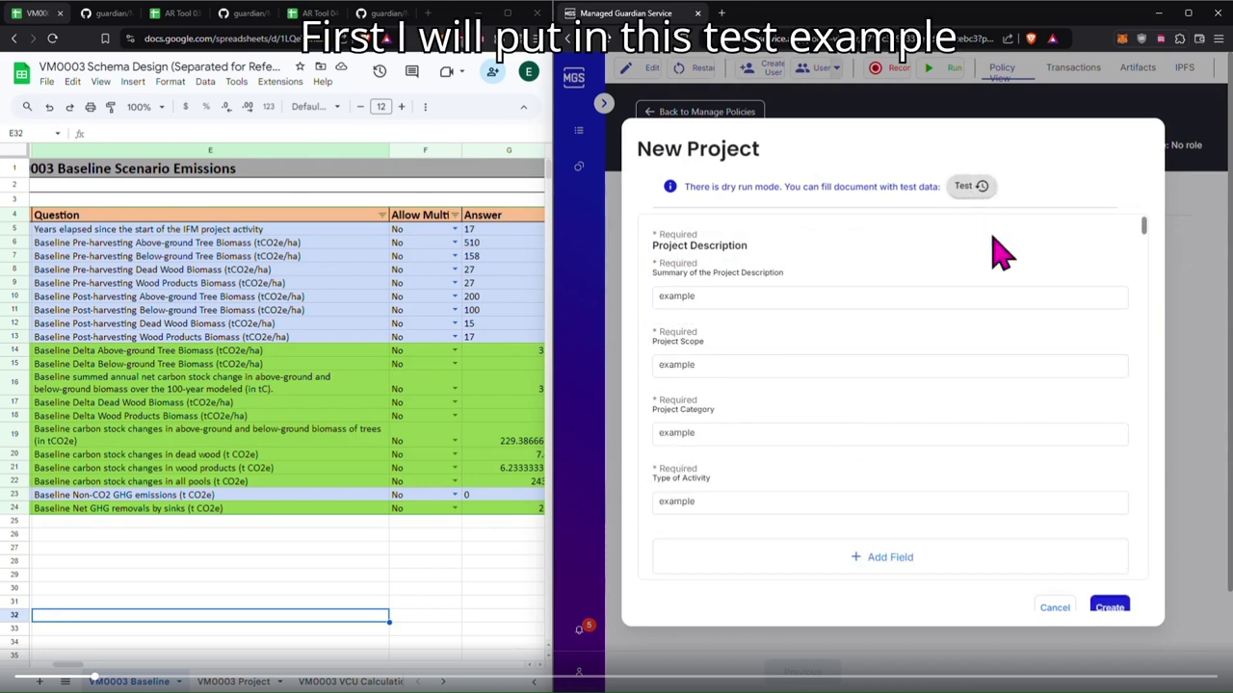
# Step: Scroll down the auto-filled form to the baseline biomass and years-elapsed fields, each set to 1
pyautogui.scroll(-8, 915, 414)
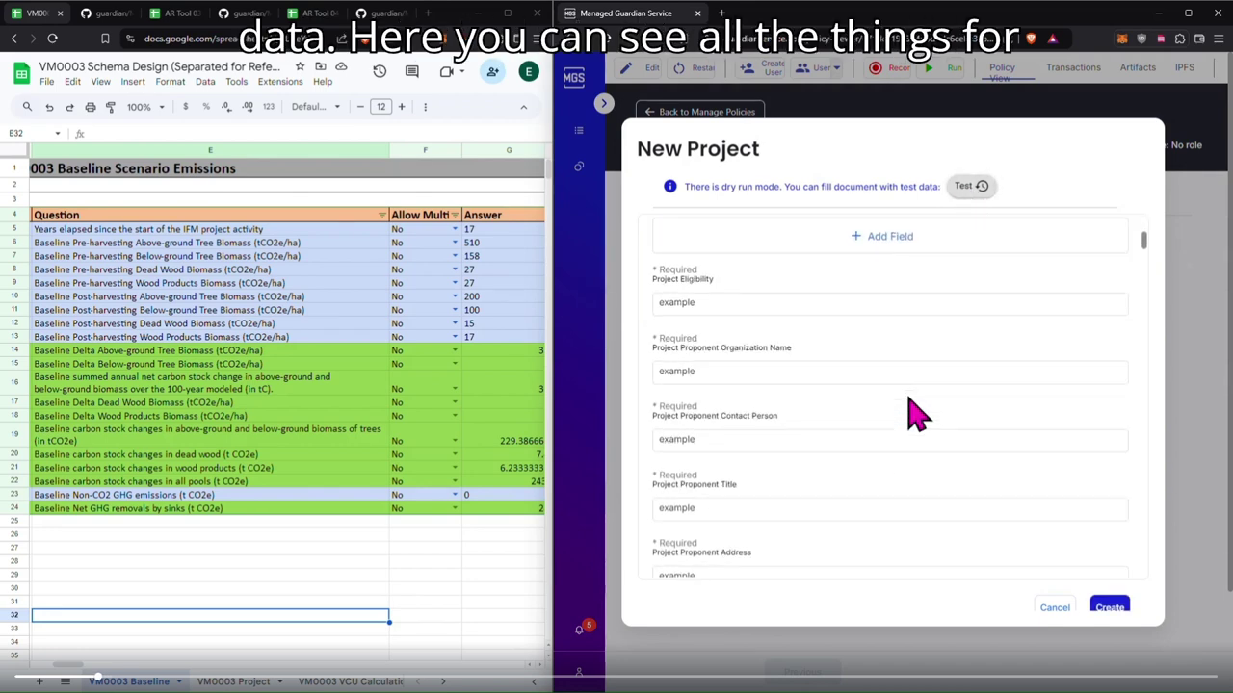
pyautogui.scroll(-8, 915, 414)
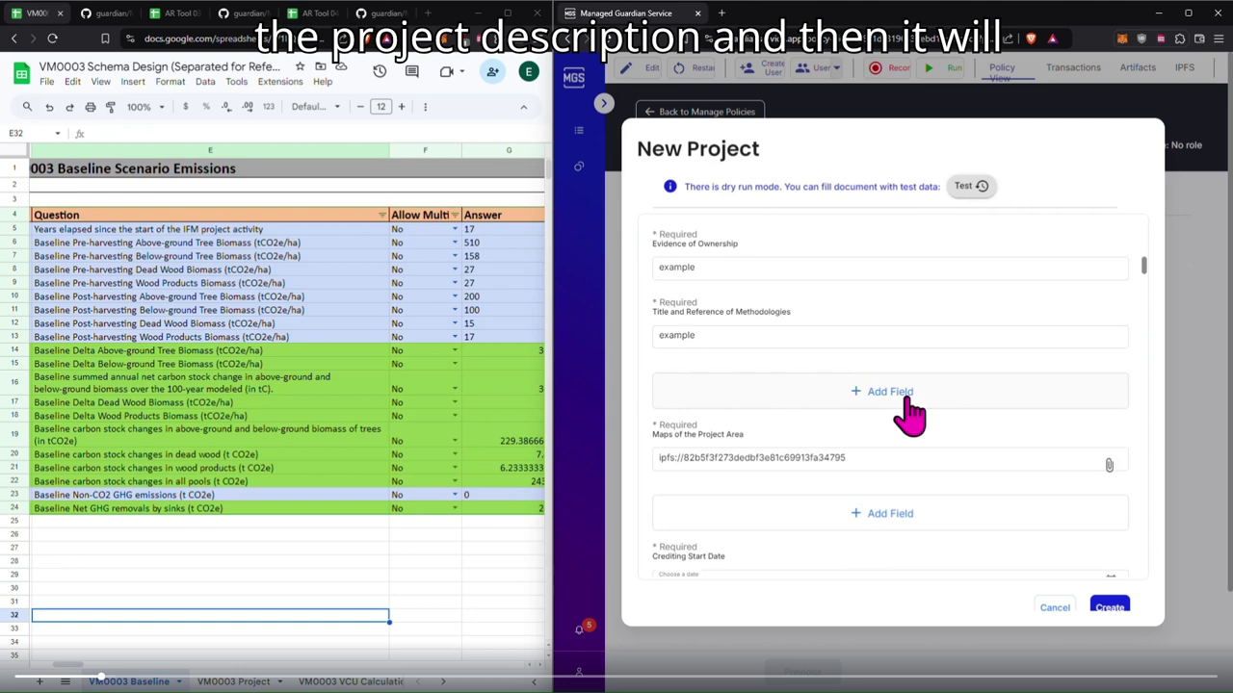
pyautogui.scroll(-8, 906, 395)
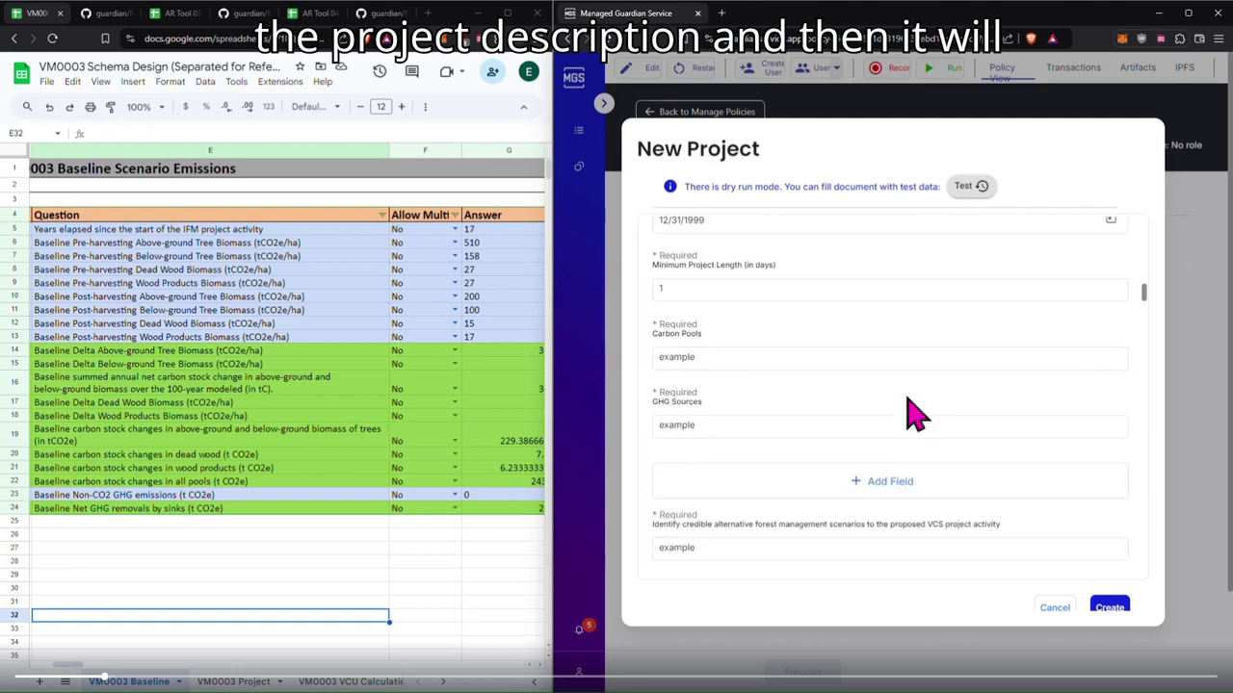
pyautogui.scroll(-2, 910, 415)
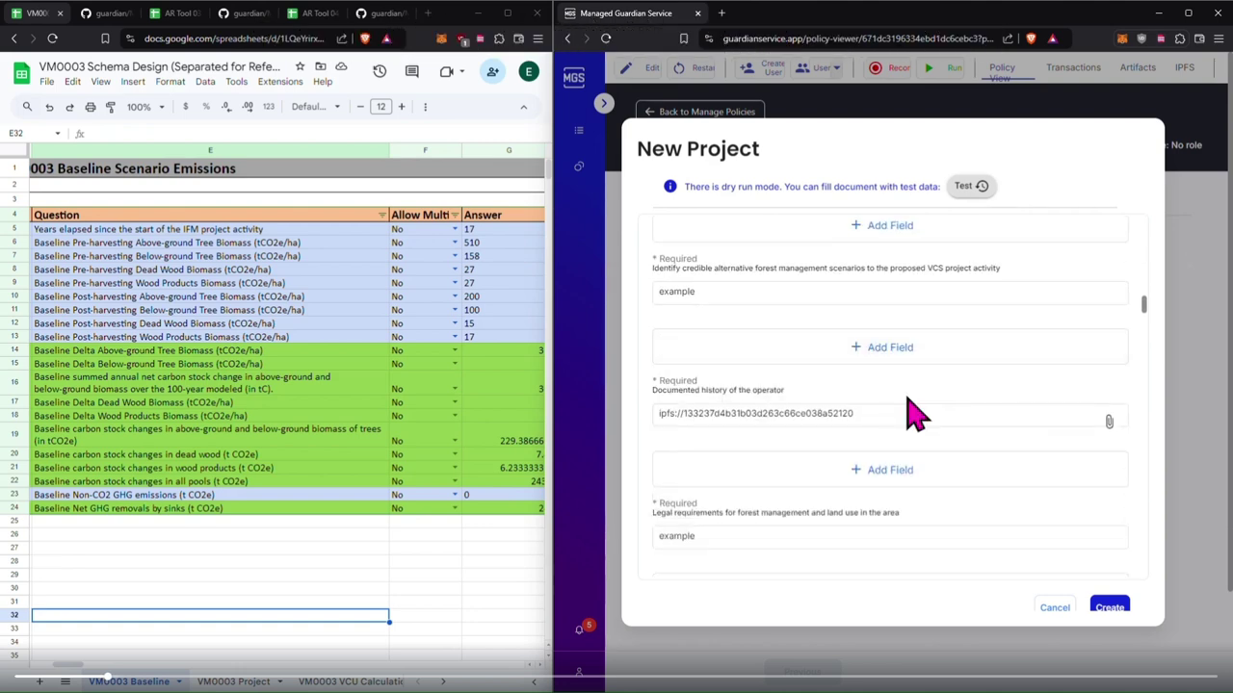
pyautogui.scroll(-5, 910, 409)
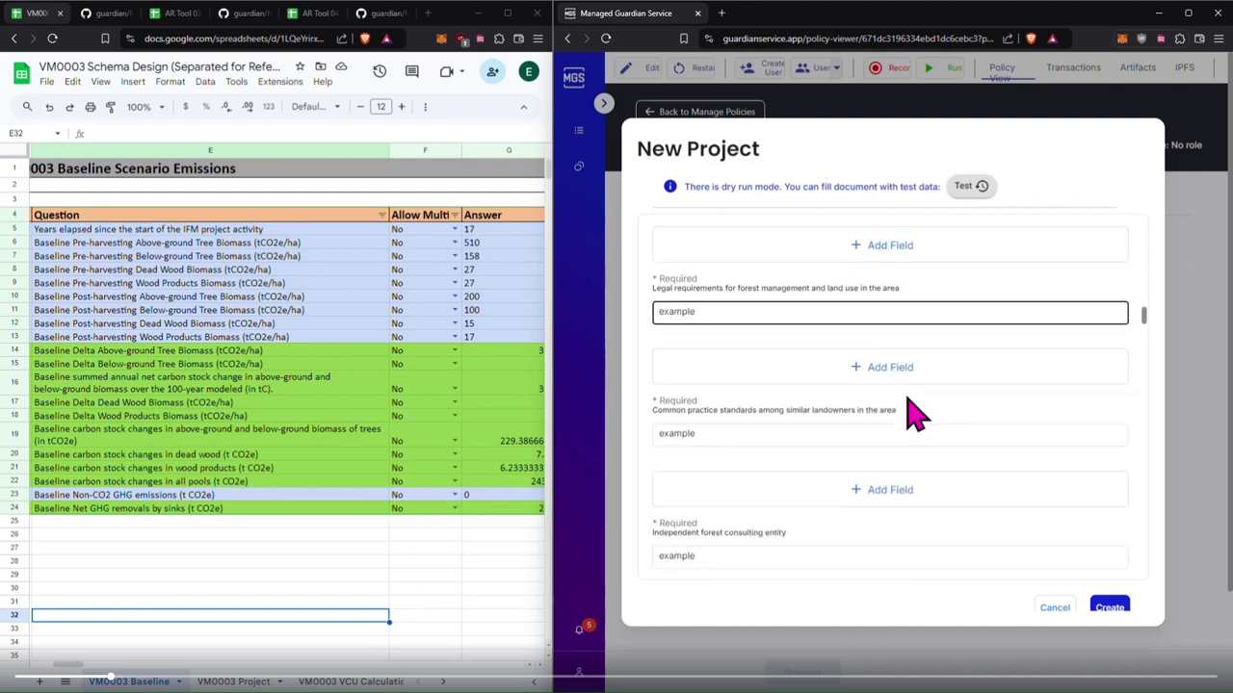
pyautogui.scroll(-5, 907, 395)
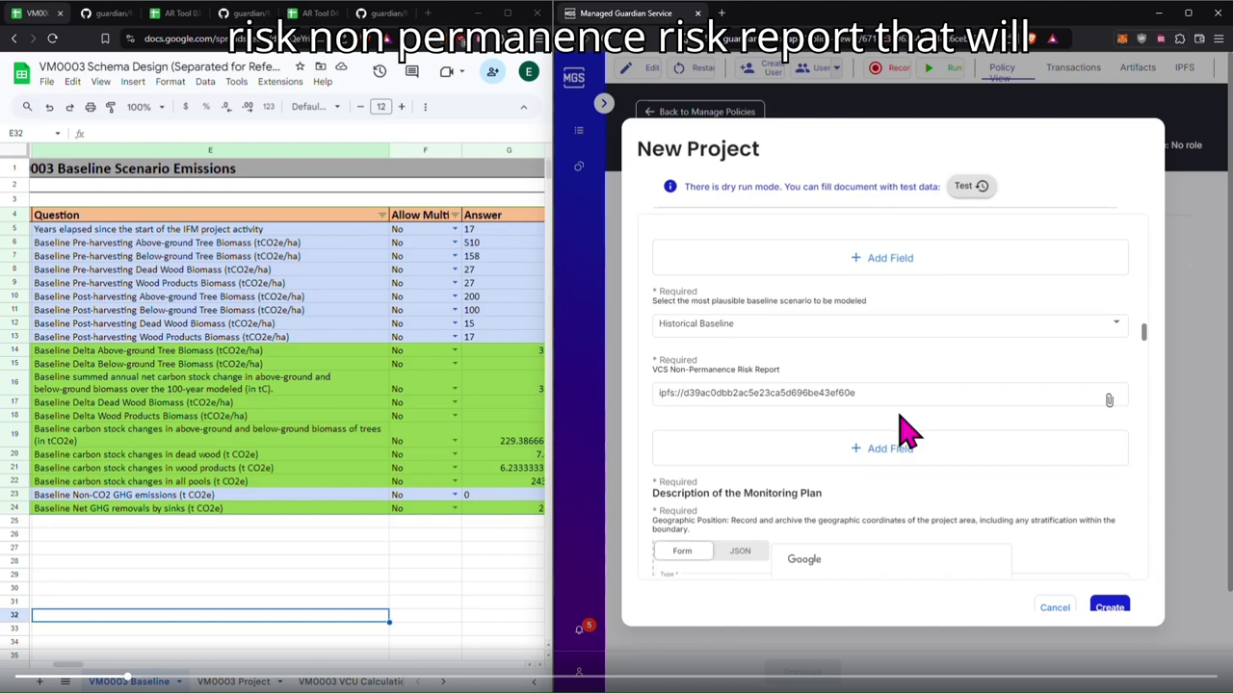
pyautogui.scroll(-3, 908, 385)
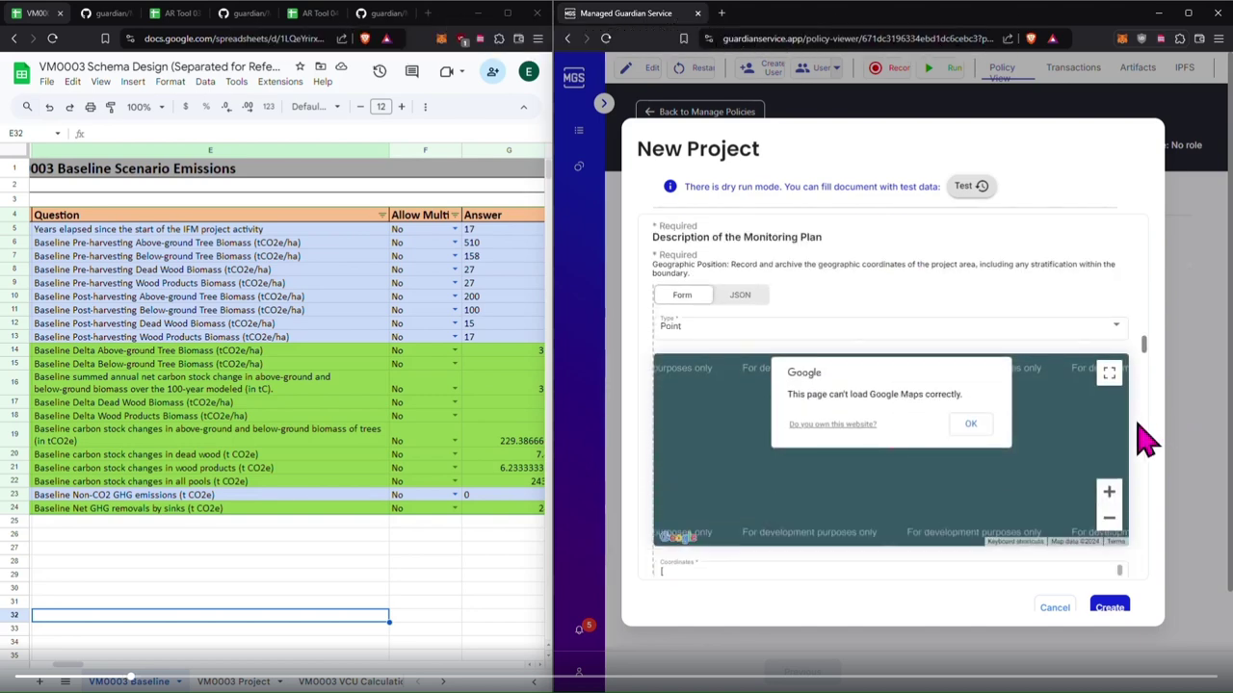
pyautogui.scroll(-10, 1146, 440)
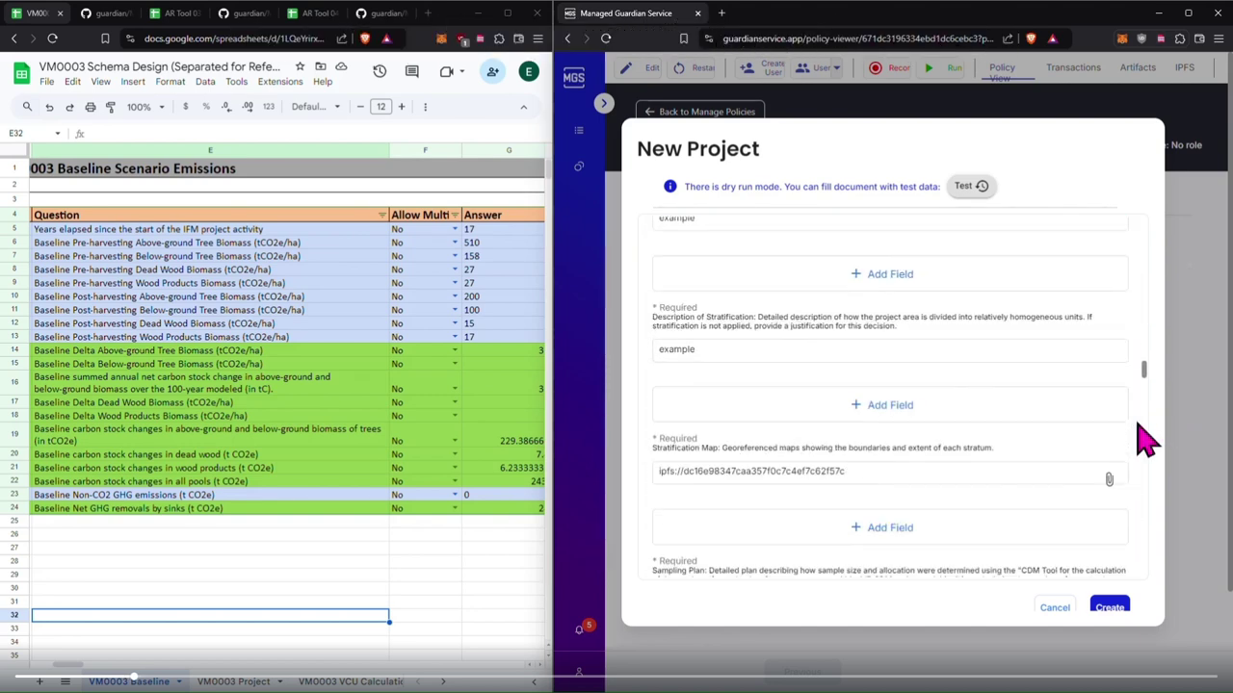
pyautogui.scroll(-10, 1146, 440)
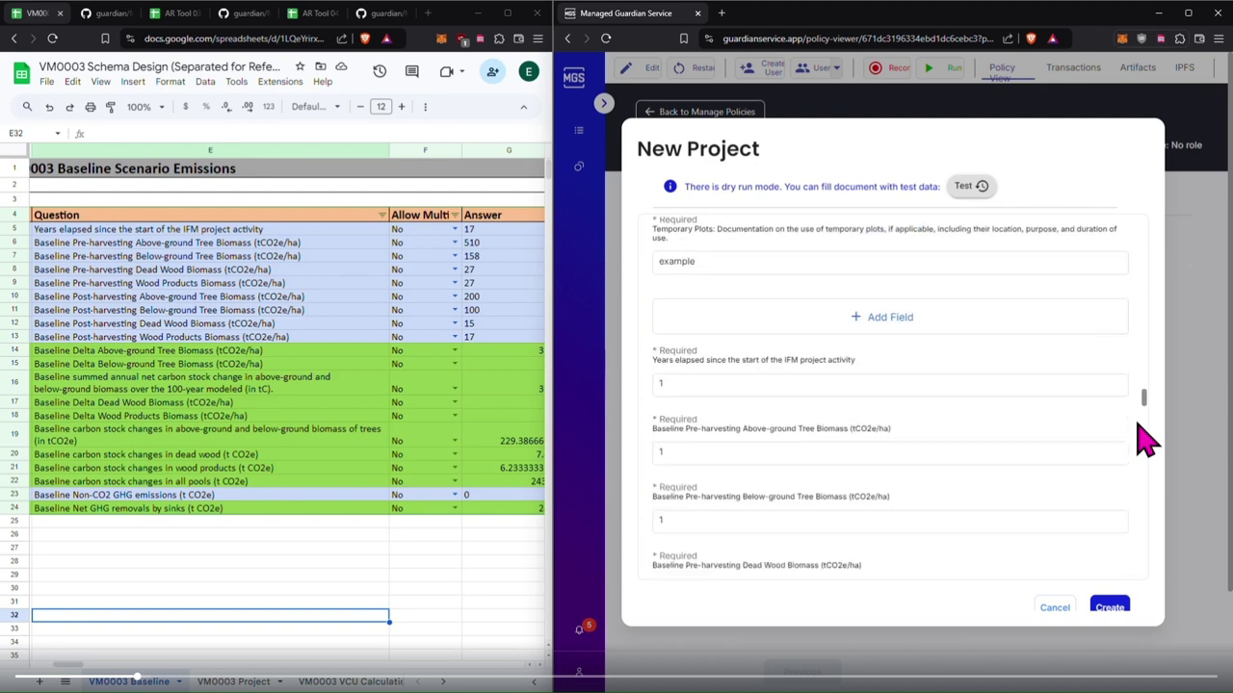
pyautogui.scroll(-2, 1146, 440)
# Step: Widen the spreadsheet beside the form and enter baseline pre-harvesting biomass 5, 15, 27 and 27
pyautogui.click(704, 278)
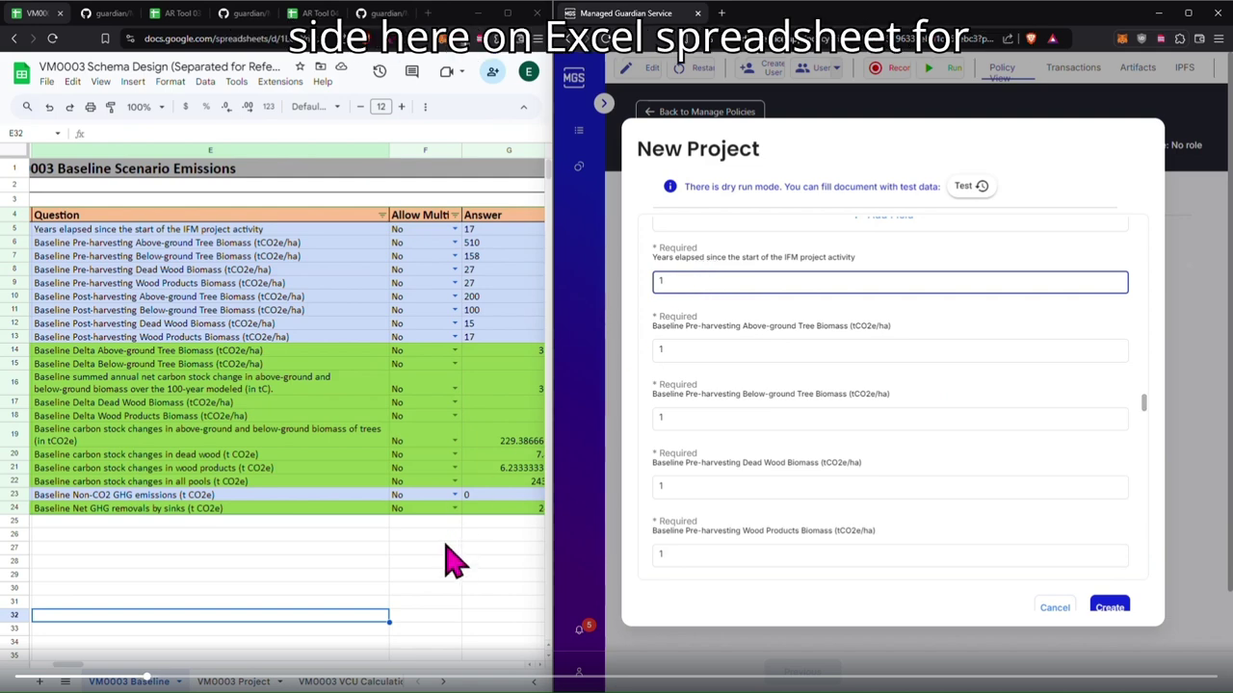
pyautogui.hscroll(1, 453, 561)
pyautogui.hscroll(1, 455, 558)
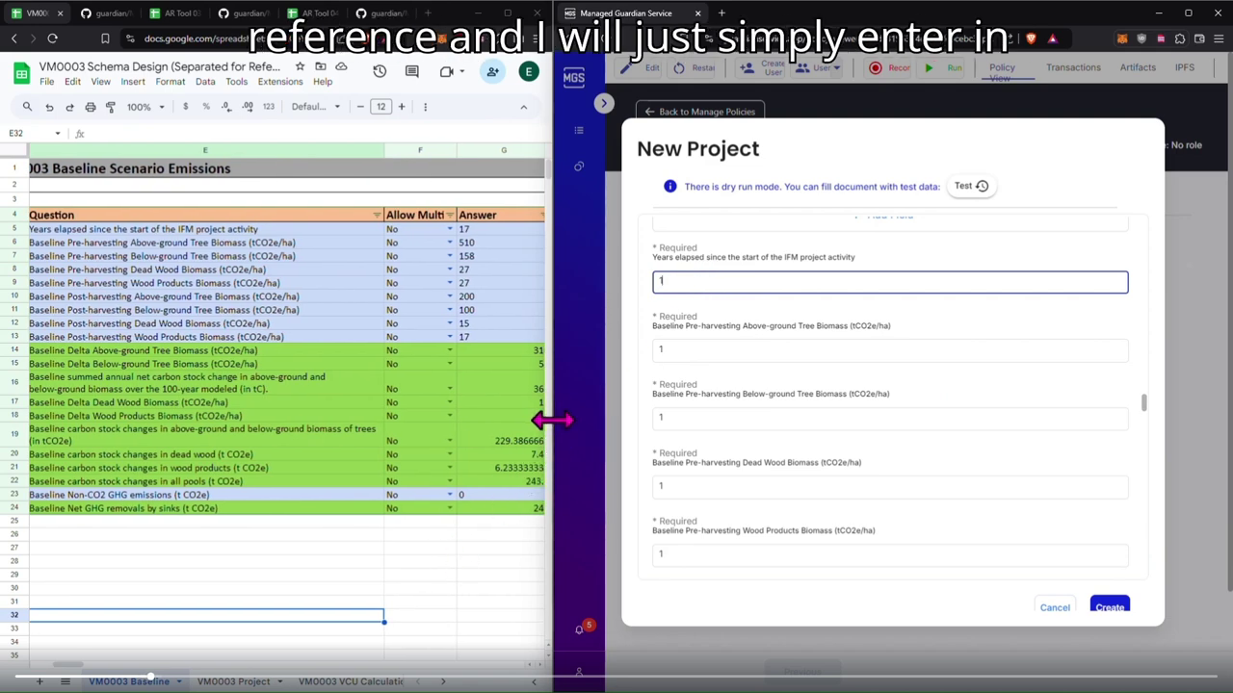
pyautogui.moveTo(550, 421); pyautogui.dragTo(575, 417)
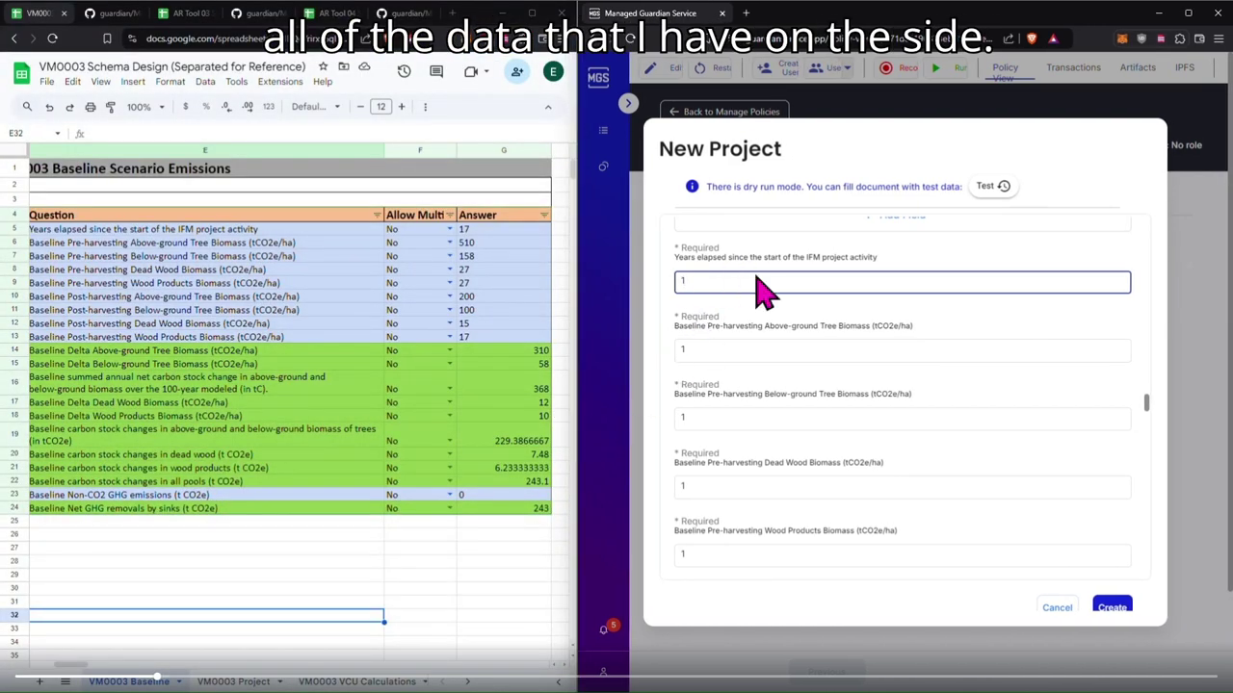
pyautogui.press('Tab')
pyautogui.write('5')
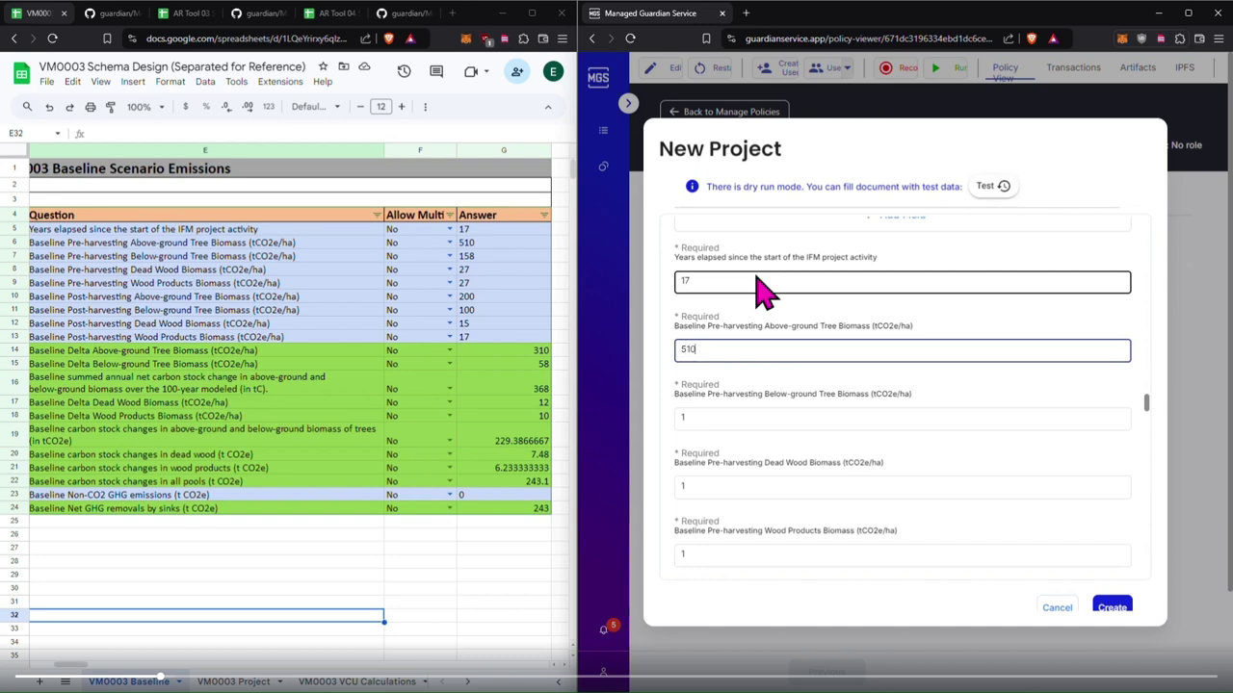
pyautogui.press('Tab')
pyautogui.write('15')
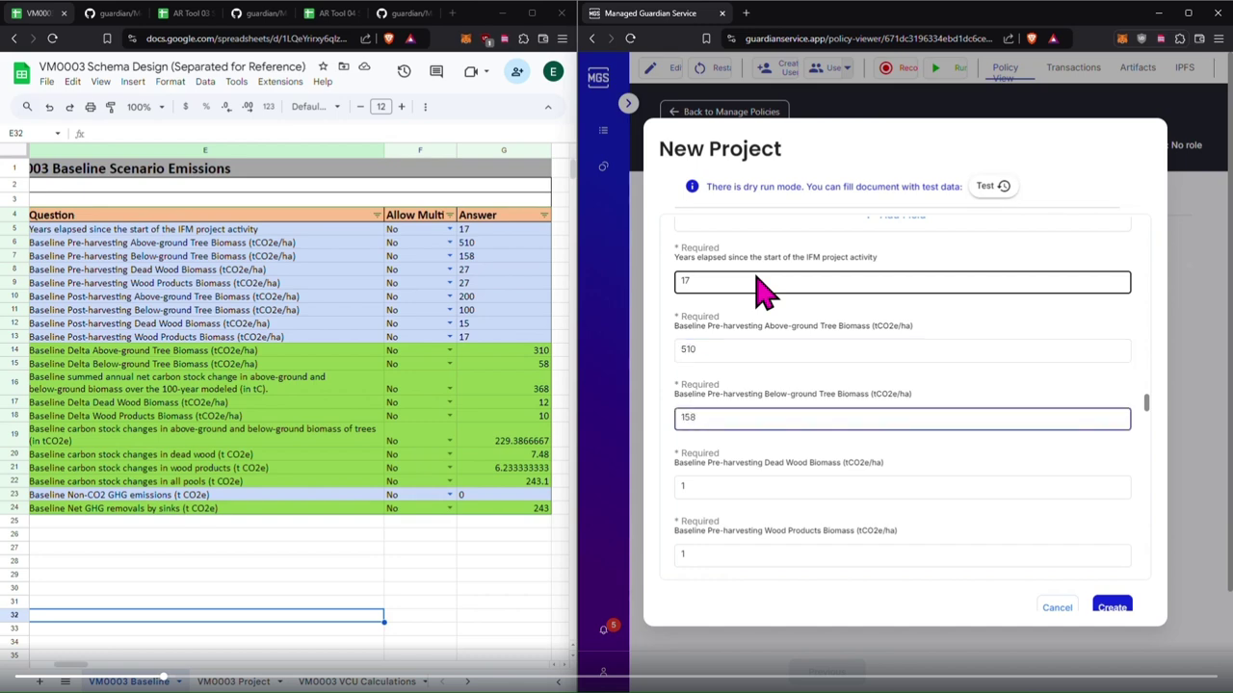
pyautogui.press('Tab')
pyautogui.write('27')
pyautogui.press('Tab')
pyautogui.write('2')
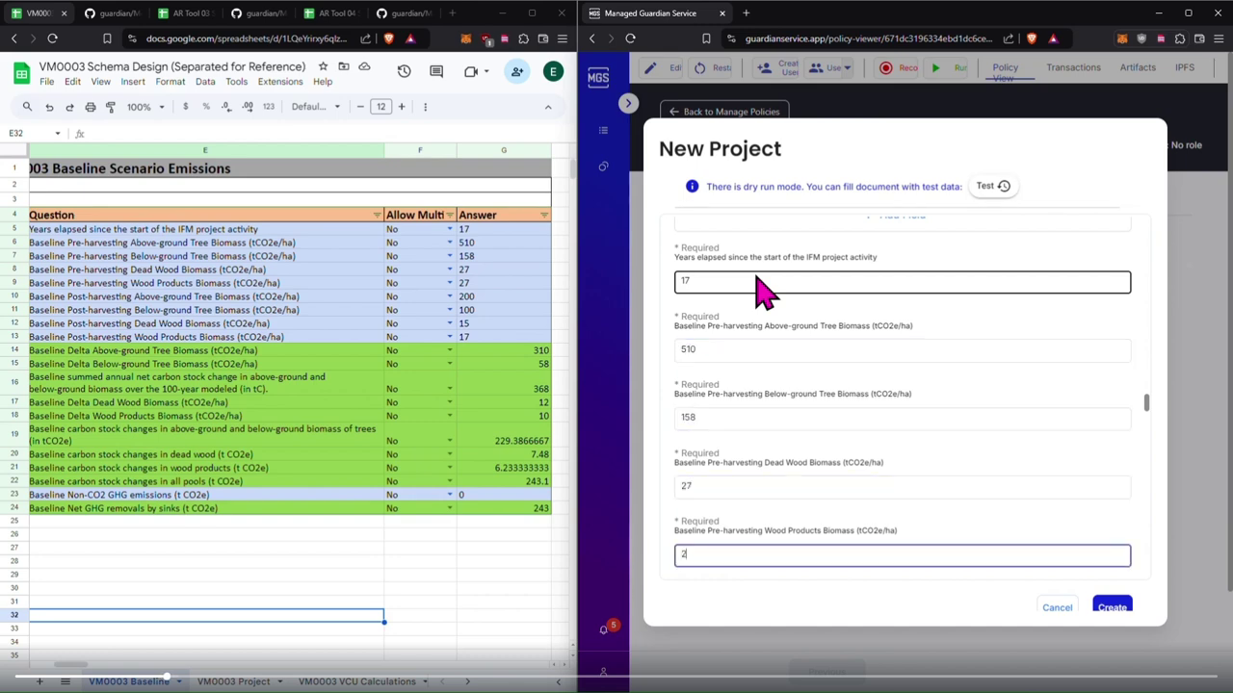
pyautogui.write('7')
# Step: Enter baseline post-harvesting biomass 200, 100, 15, 17 and Non-CO2 GHG emissions 0
pyautogui.press('Tab')
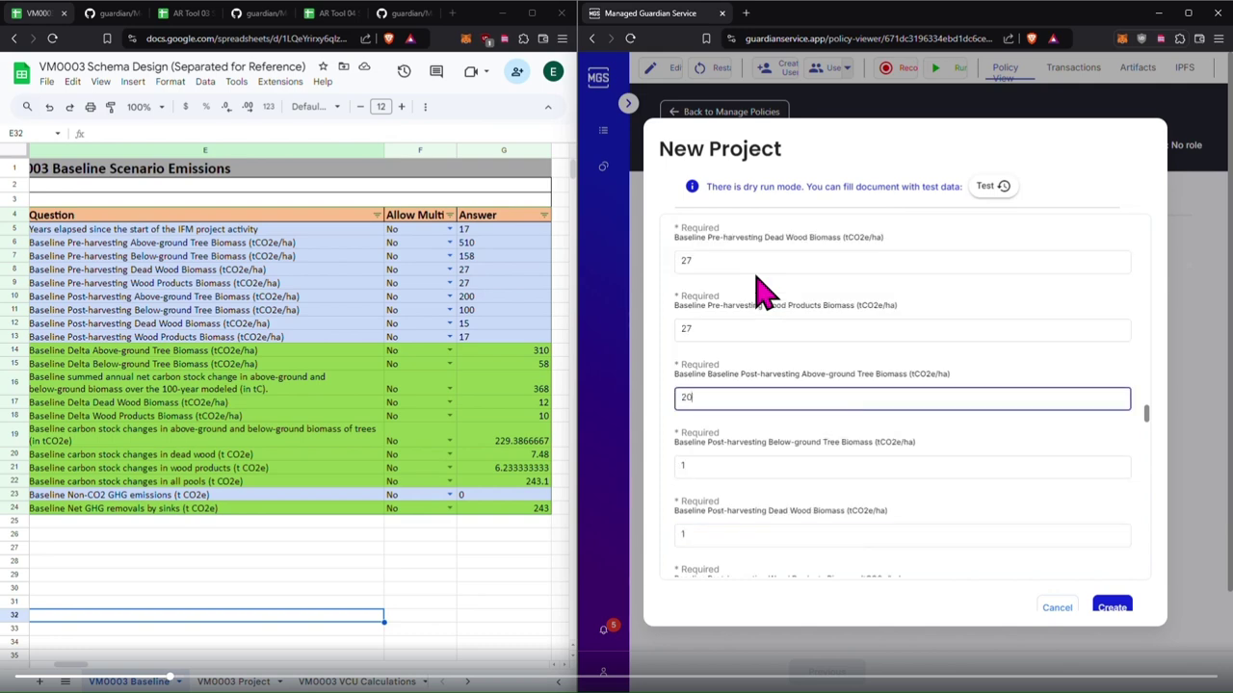
pyautogui.write('200')
pyautogui.press('Tab')
pyautogui.write('100')
pyautogui.press('Tab')
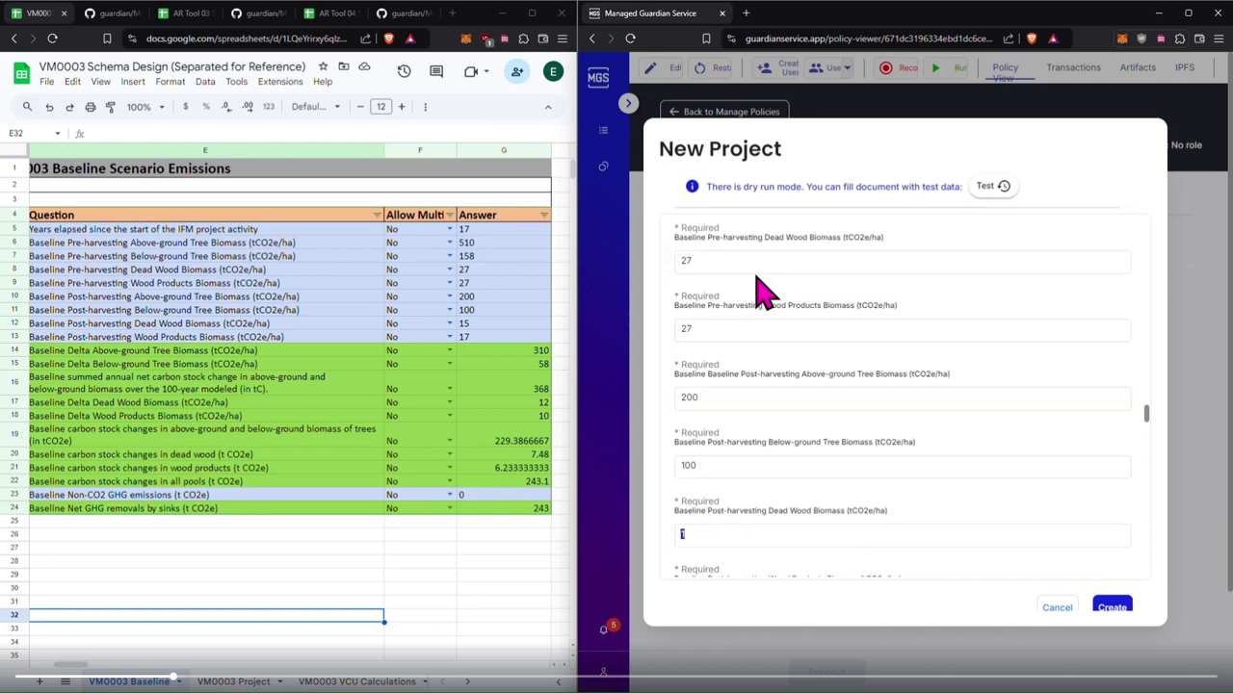
pyautogui.write('15')
pyautogui.press('Tab')
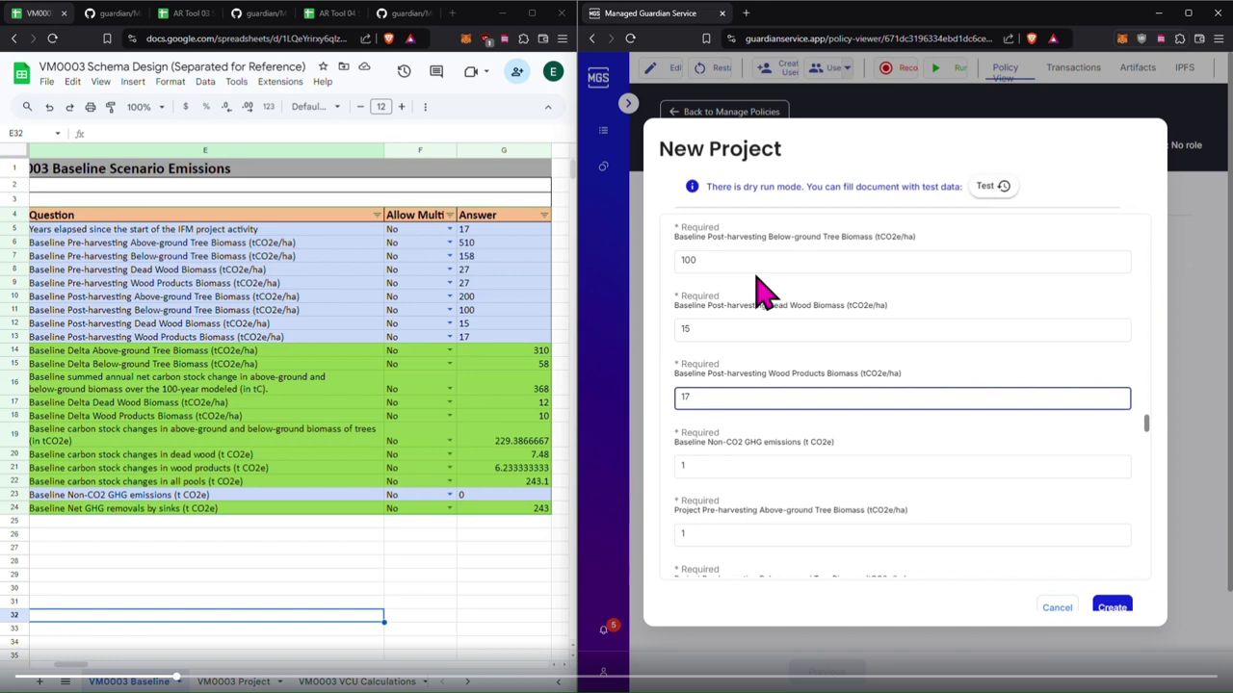
pyautogui.write('17')
pyautogui.press('Tab')
pyautogui.write('0')
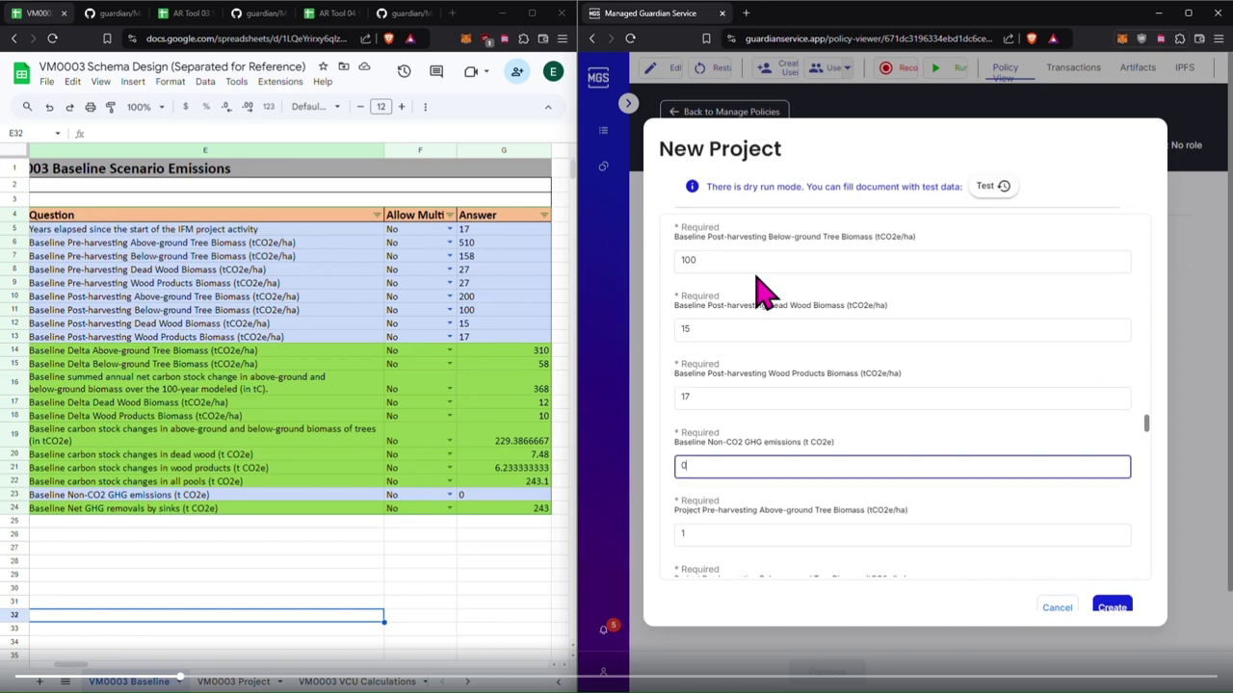
pyautogui.scroll(-3, 783, 439)
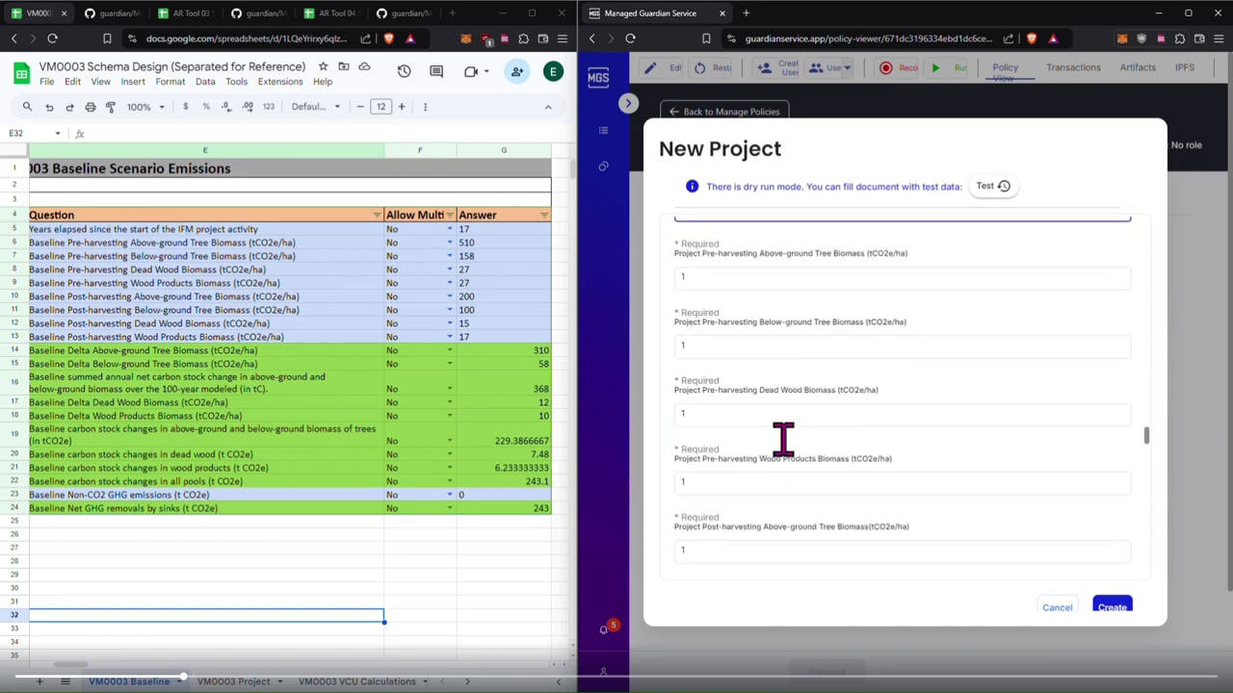
# Step: From the VM0003 Project sheet, enter project pre-harvesting biomass 510, 15, 27 and 27
pyautogui.click(233, 682)
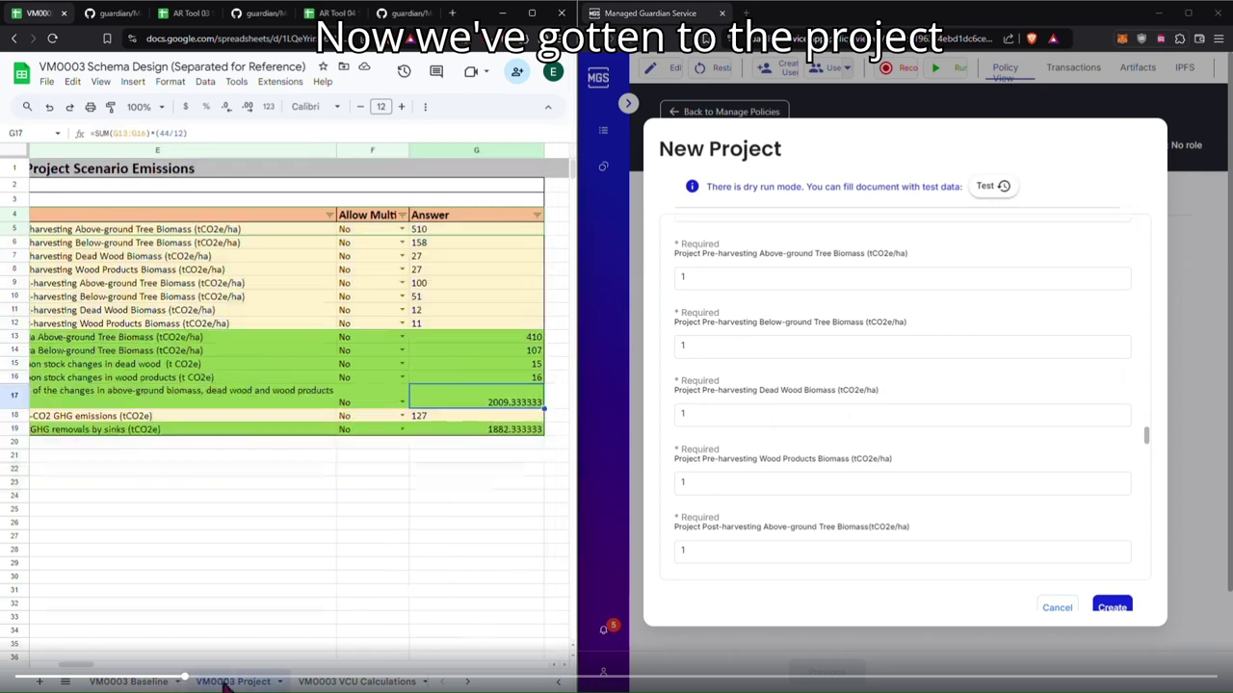
pyautogui.click(750, 279)
pyautogui.press('BackSpace')
pyautogui.write('51')
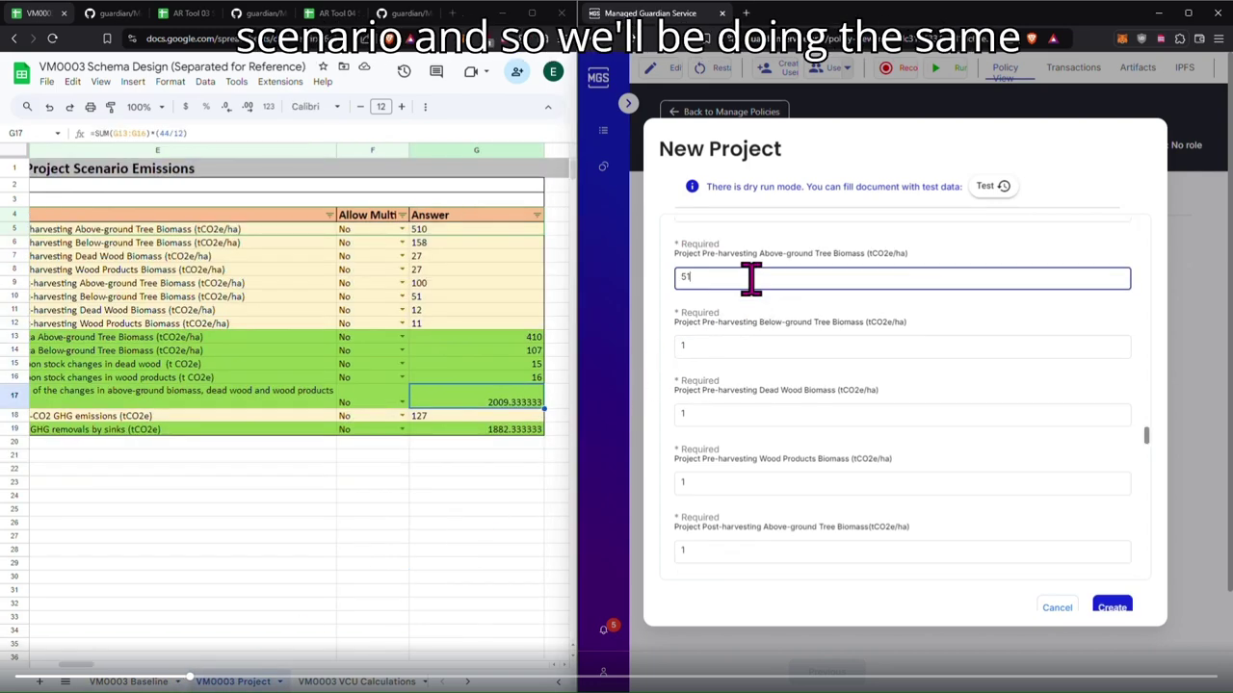
pyautogui.write('0')
pyautogui.press('Tab')
pyautogui.write('15')
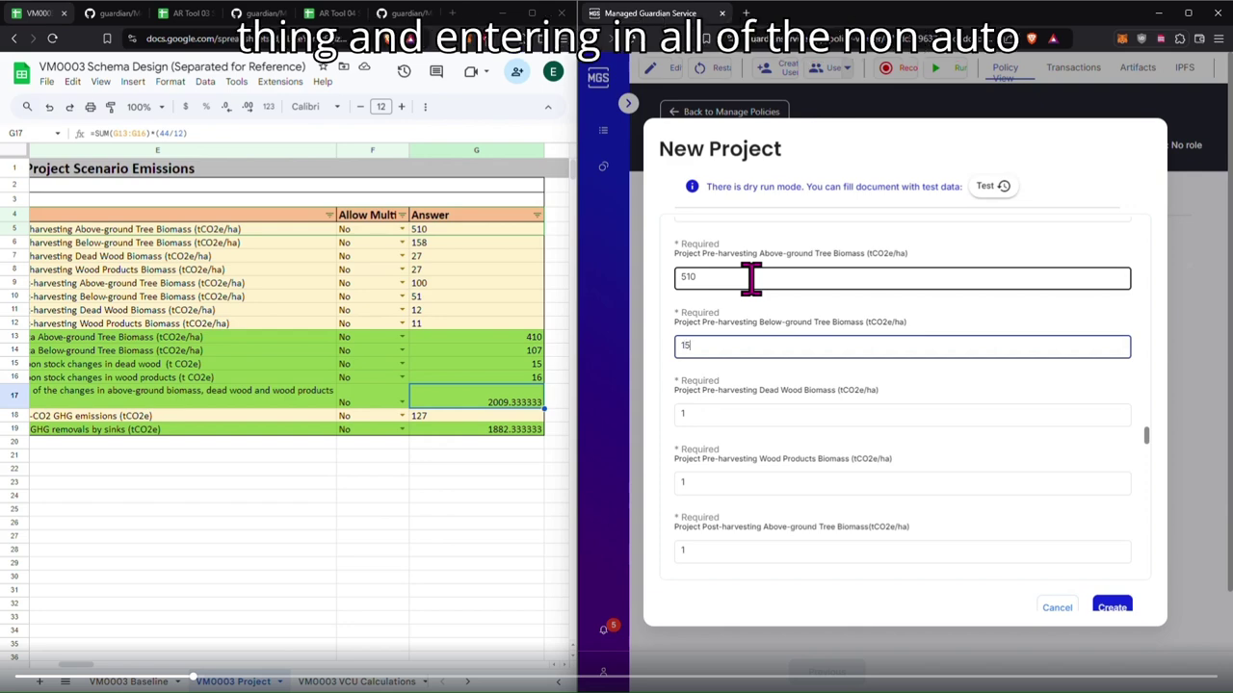
pyautogui.press('Tab')
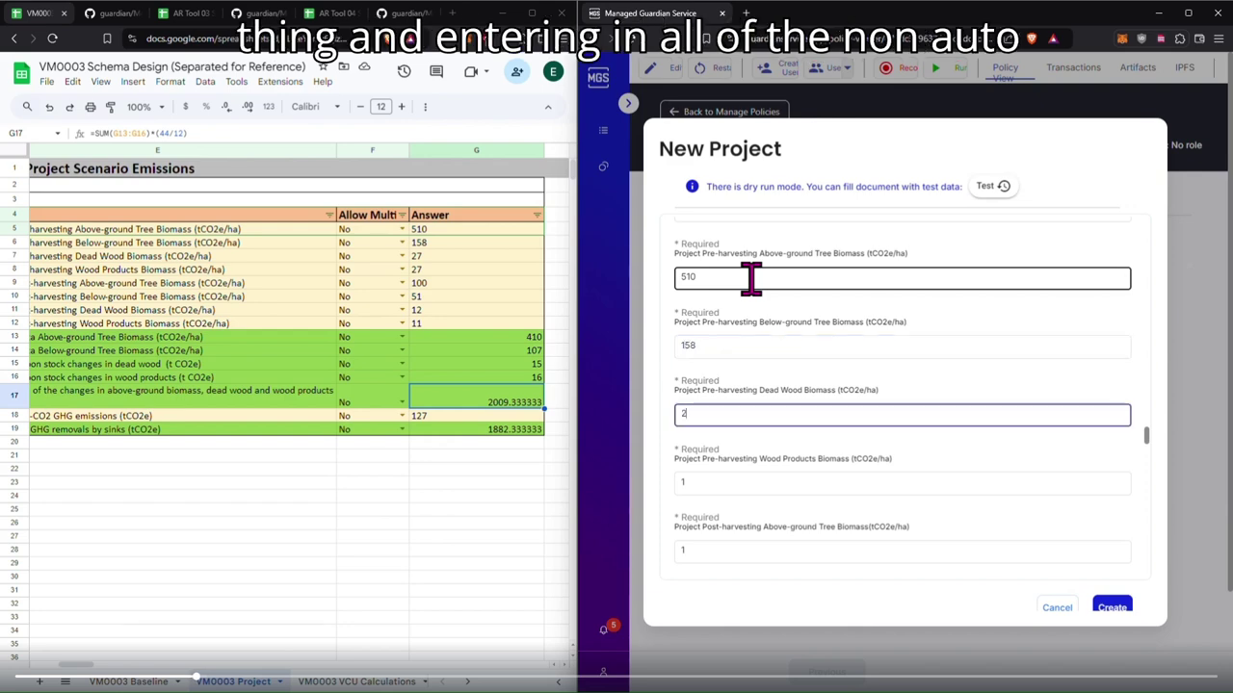
pyautogui.write('27')
pyautogui.press('Tab')
pyautogui.write('27')
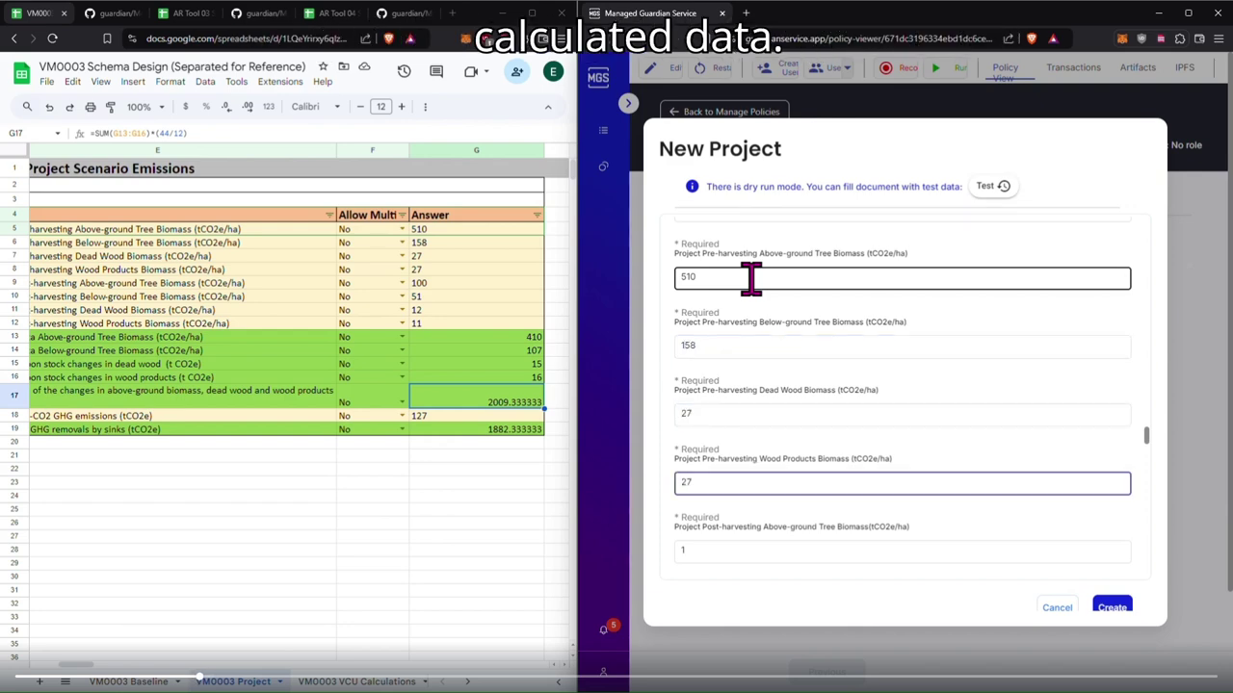
# Step: Enter project post-harvesting biomass 100, 51, 12, 11 and Non-CO2 emissions 127
pyautogui.press('Tab')
pyautogui.write('100')
pyautogui.press('Tab')
pyautogui.write('51')
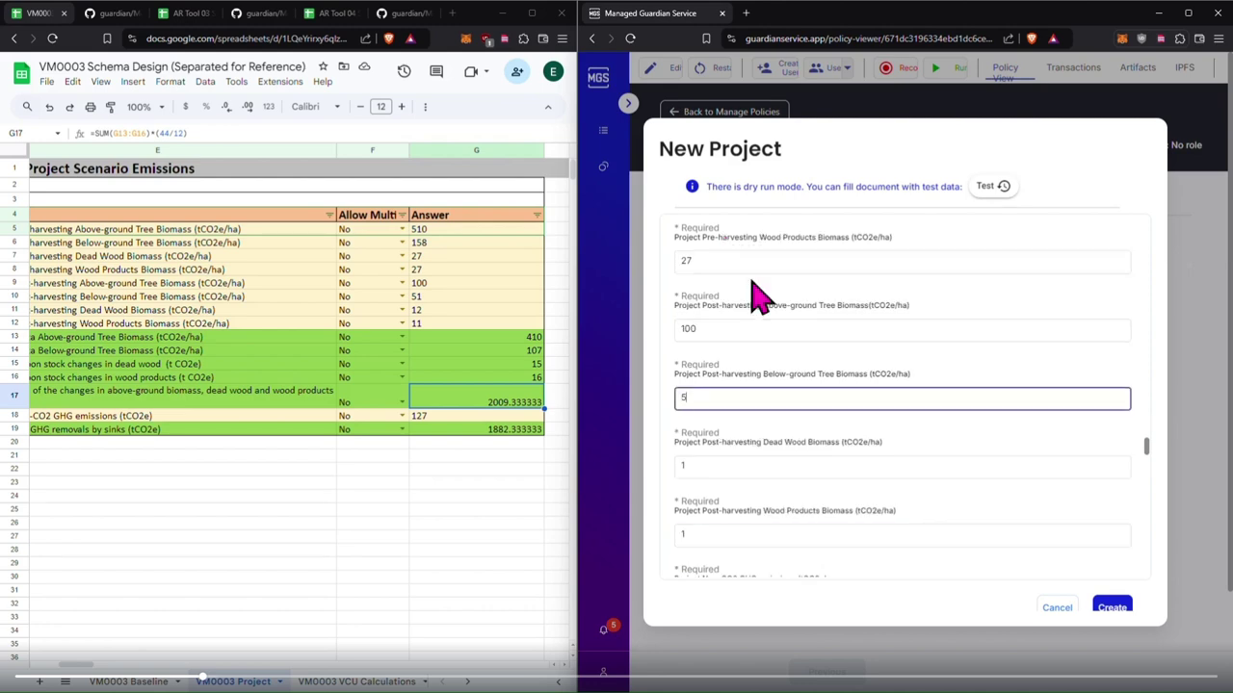
pyautogui.press('Tab')
pyautogui.write('12')
pyautogui.press('Tab')
pyautogui.write('11')
pyautogui.press('Tab')
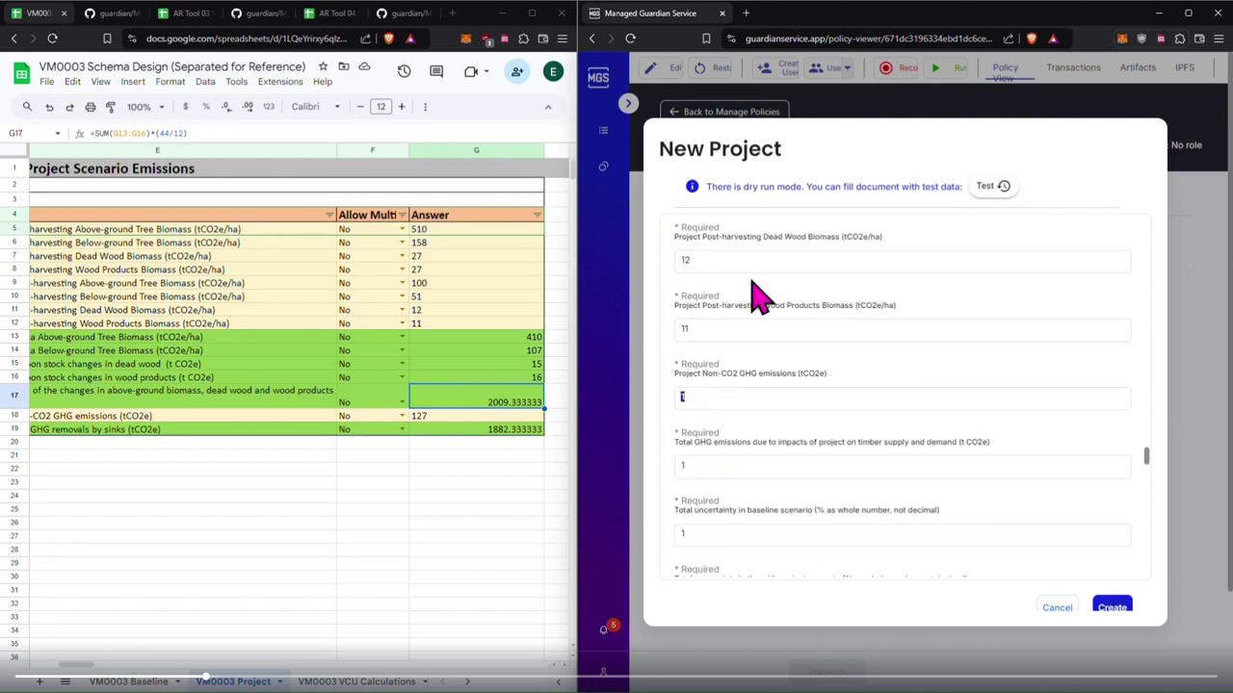
pyautogui.write('27')
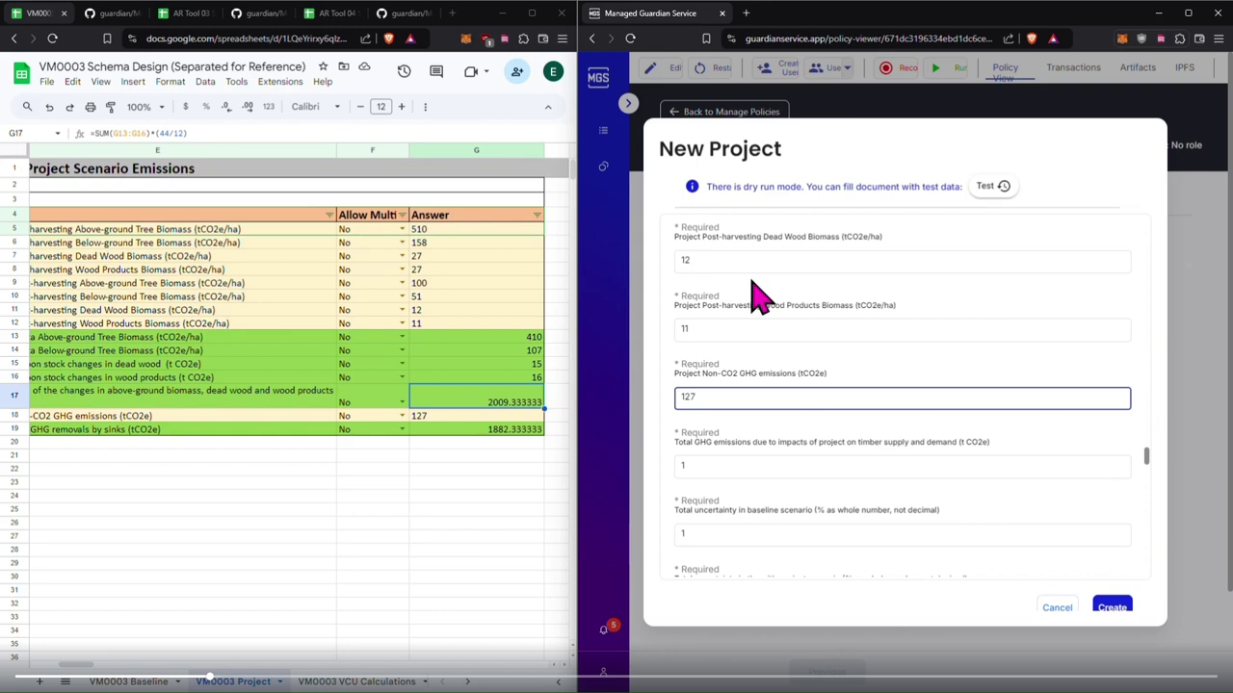
# Step: Using the VCU Calculations sheet, move through the timber supply impact and uncertainty fields to buffer reserve
pyautogui.click(359, 681)
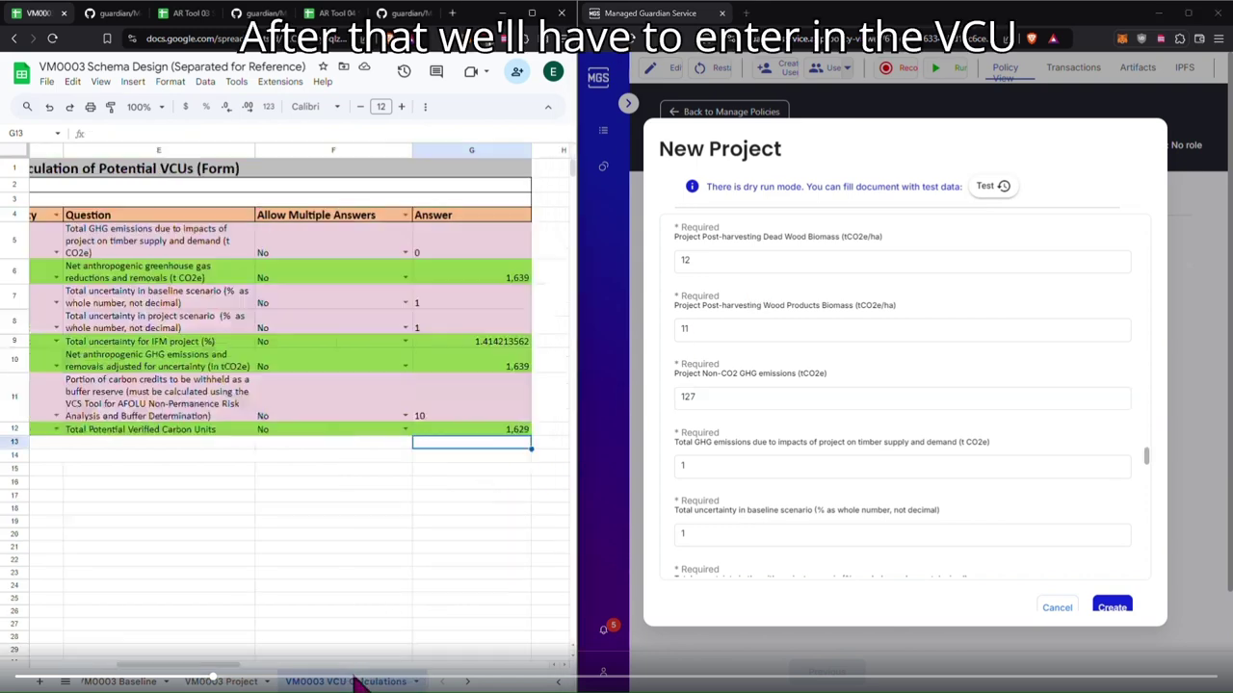
pyautogui.click(739, 467)
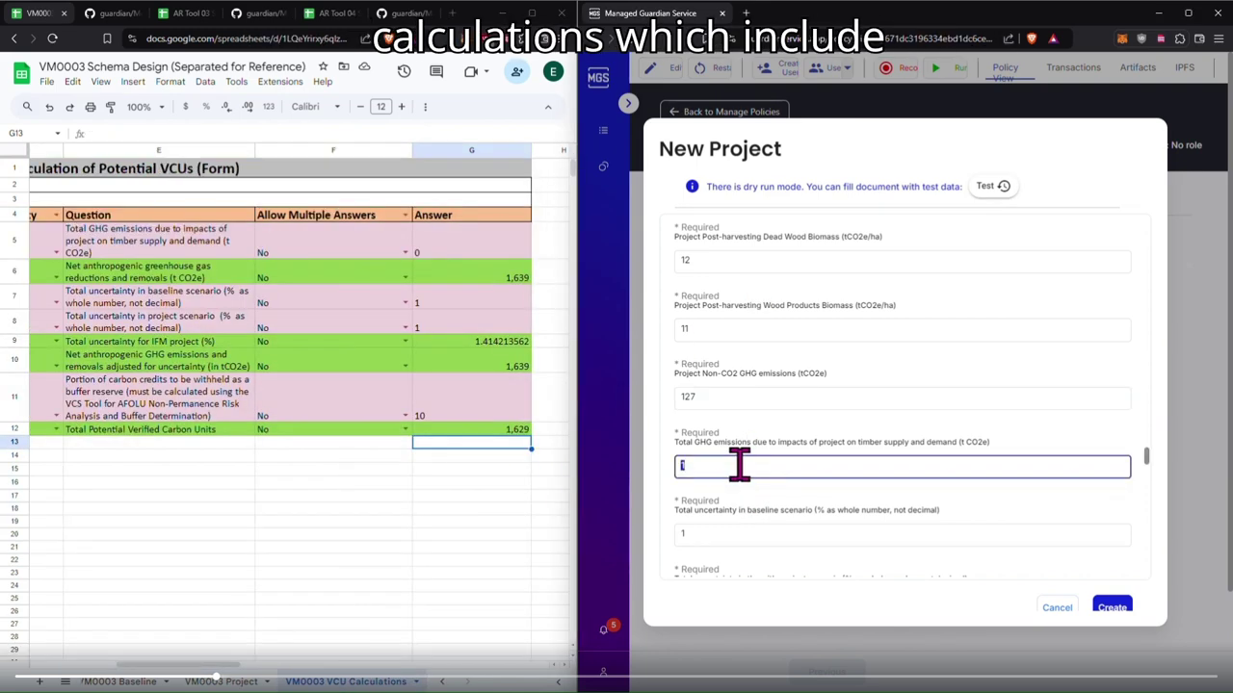
pyautogui.press('Tab')
pyautogui.press('Tab')
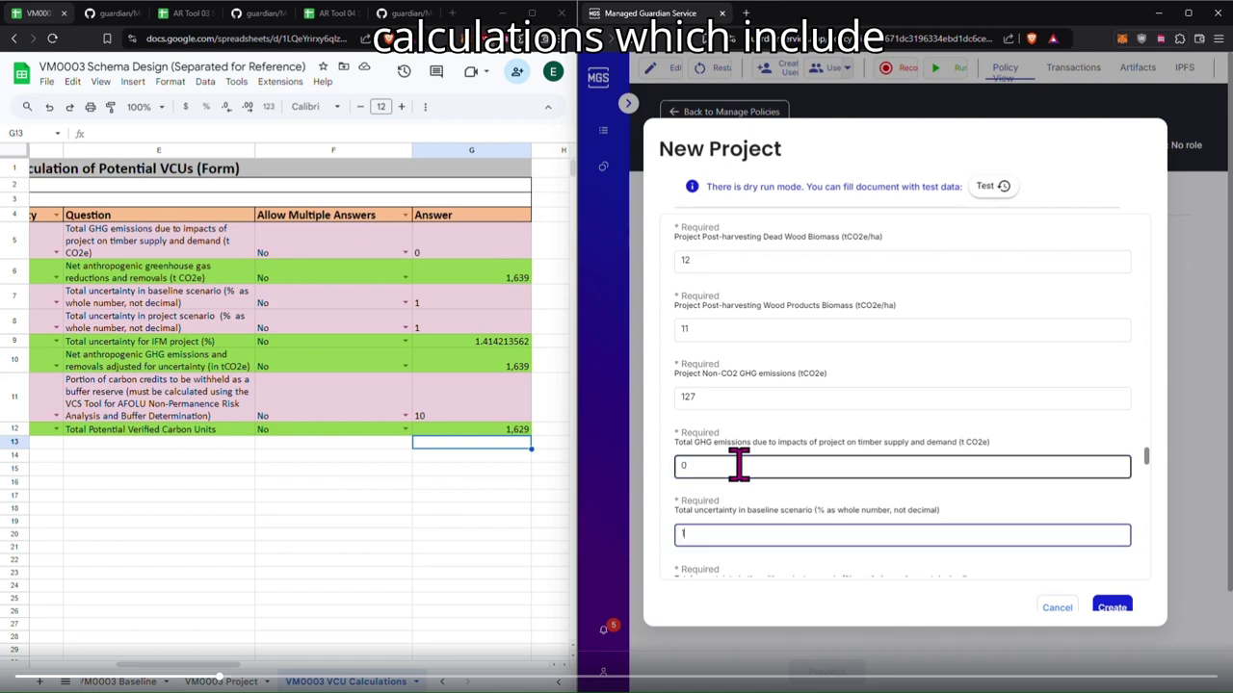
pyautogui.press('Tab')
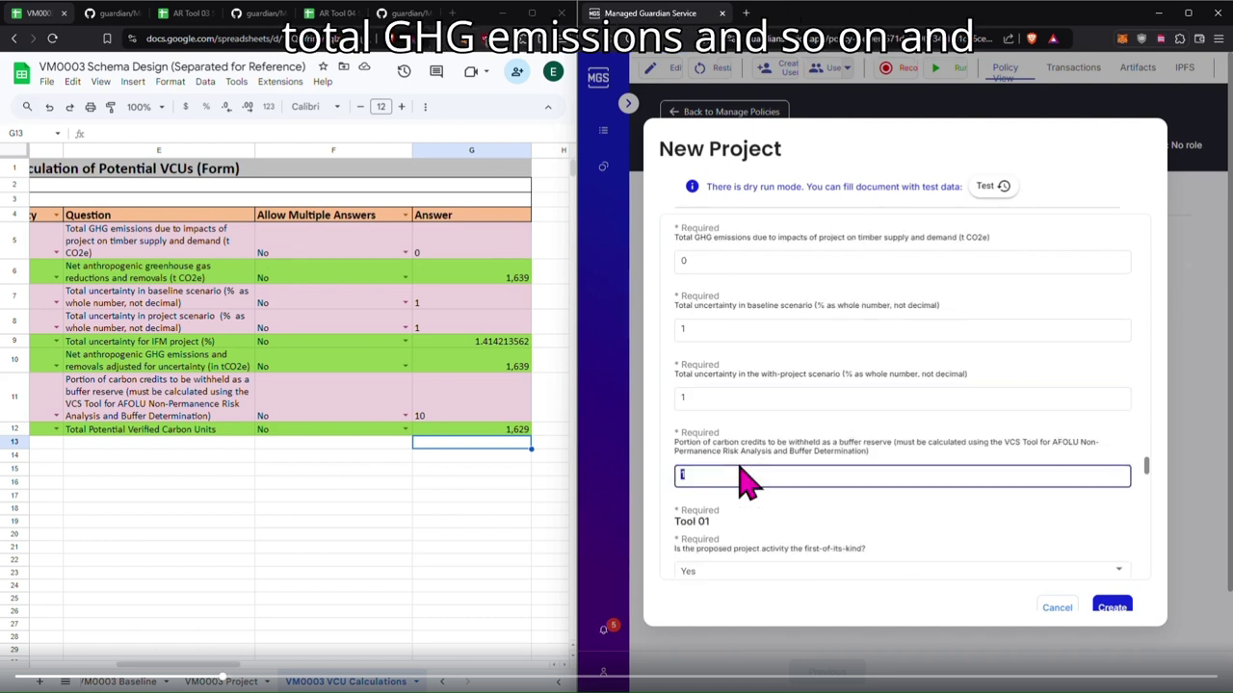
# Step: Fill in the buffer reserve field and check the Tool 01 and AR Tool 03 guides against the form
pyautogui.write('0')
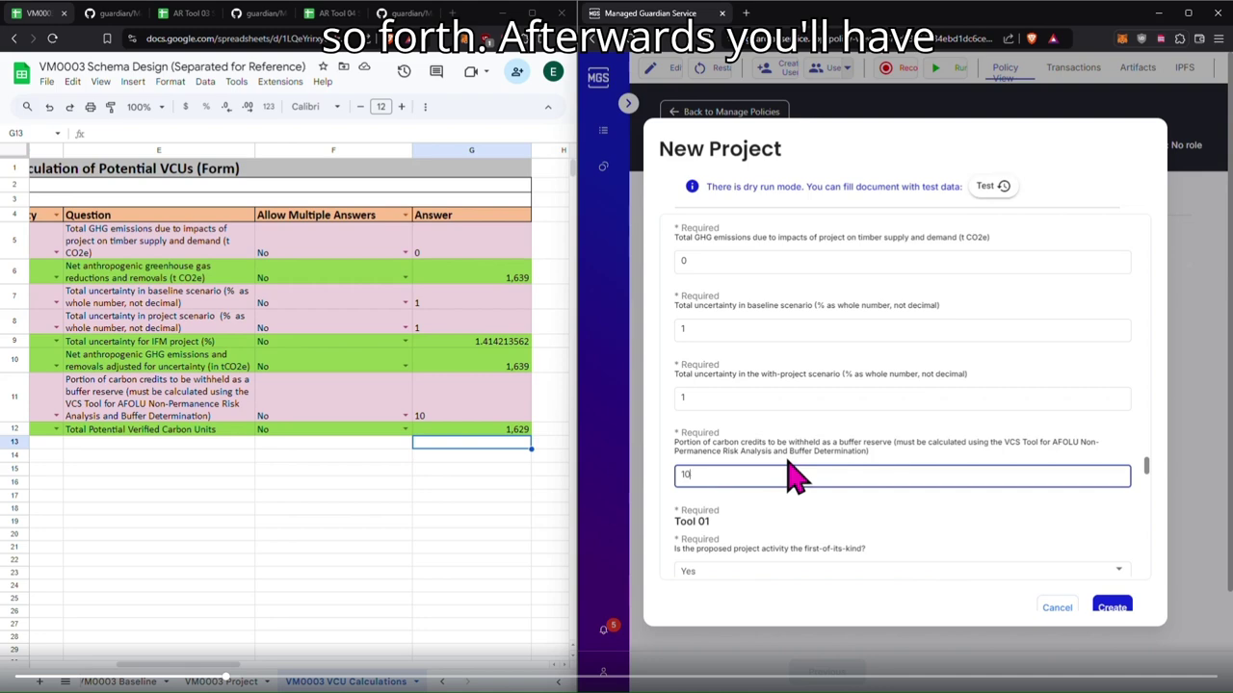
pyautogui.scroll(-5, 861, 490)
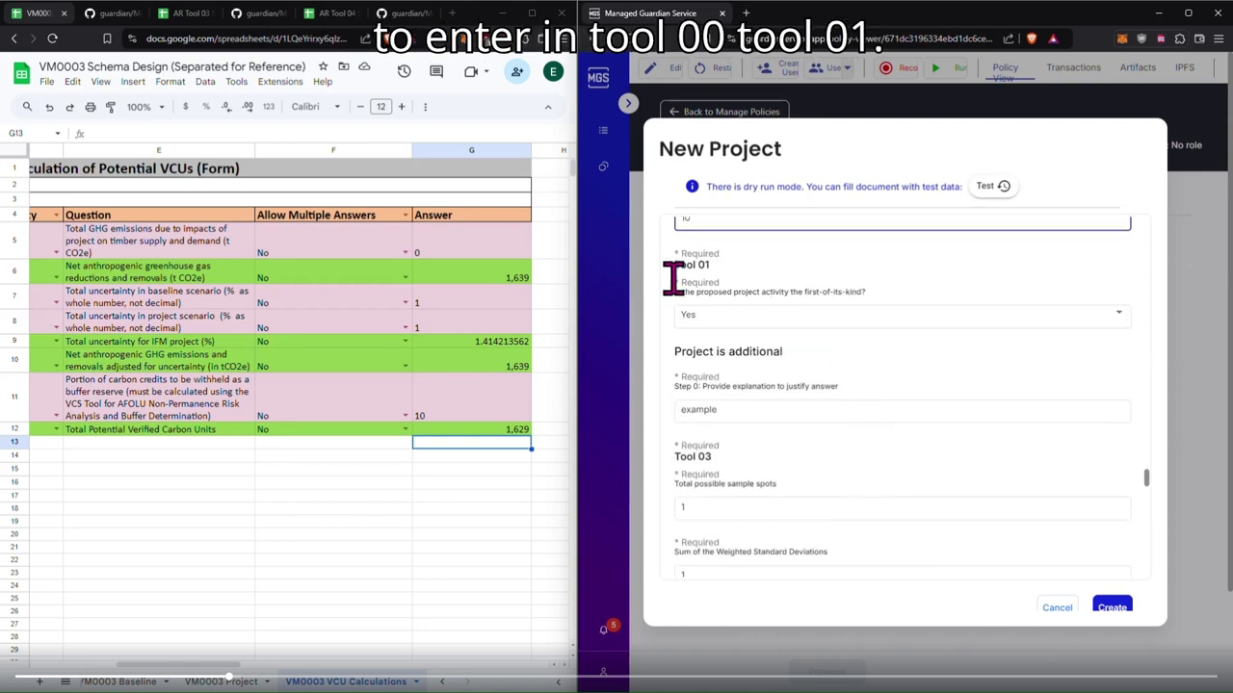
pyautogui.click(111, 12)
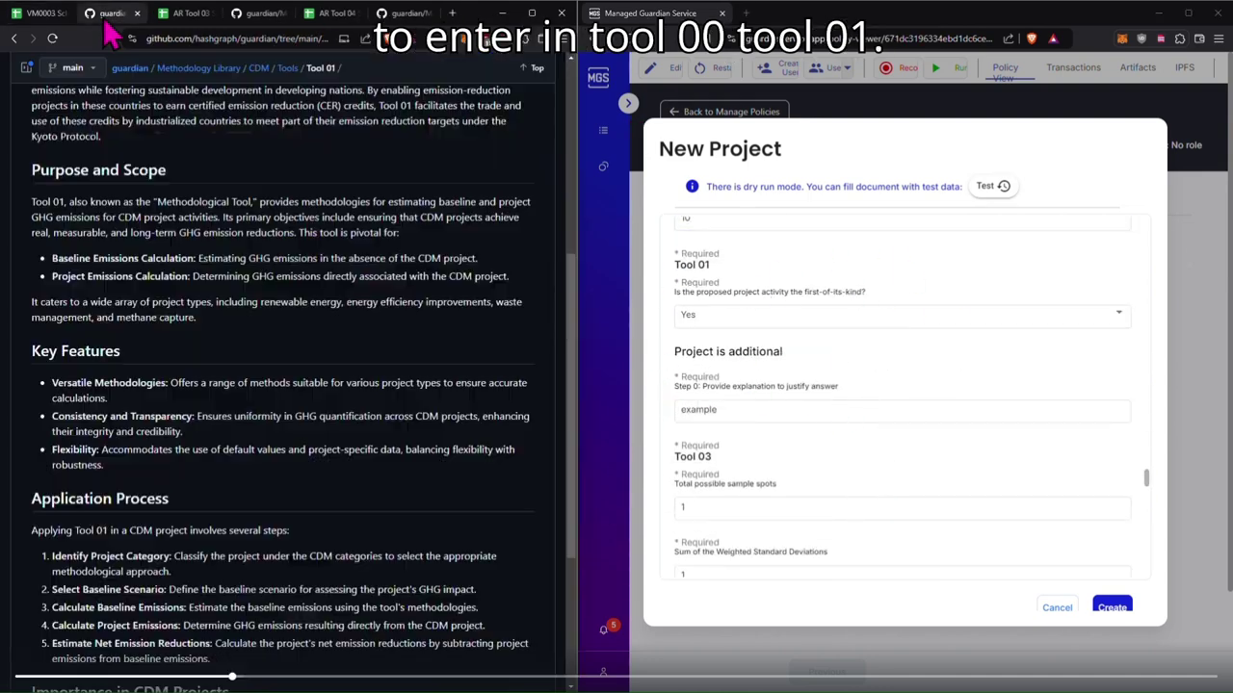
pyautogui.scroll(3, 341, 308)
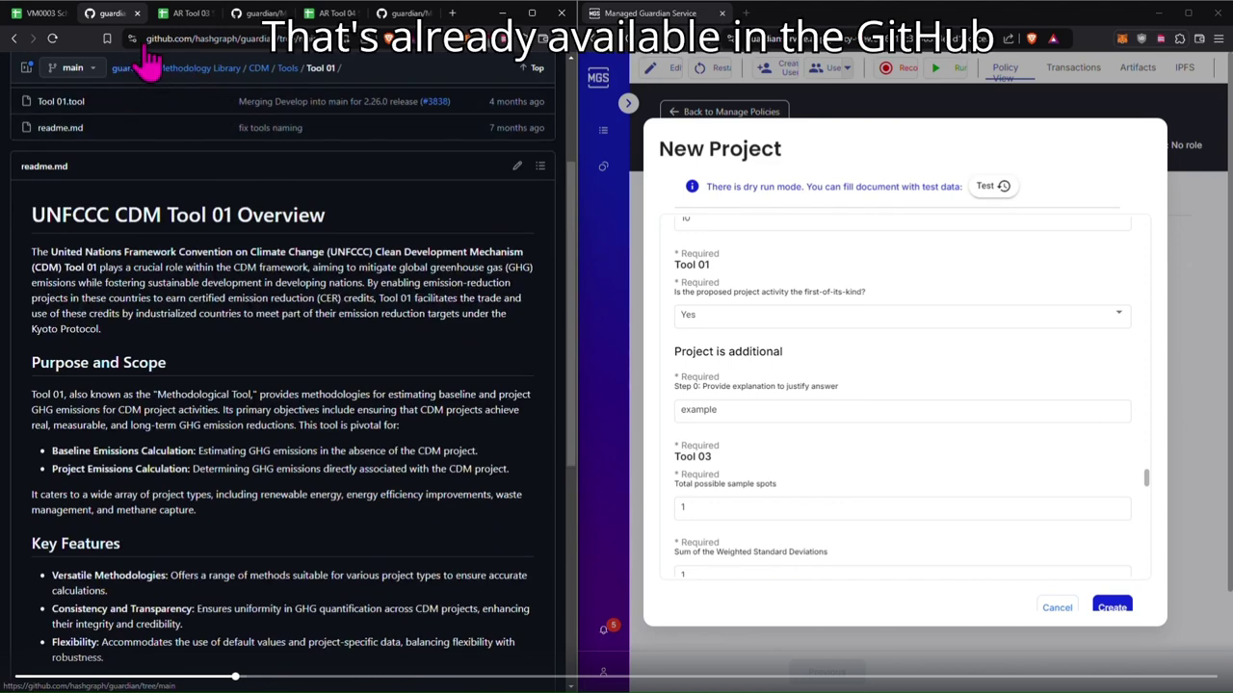
pyautogui.scroll(-5, 358, 432)
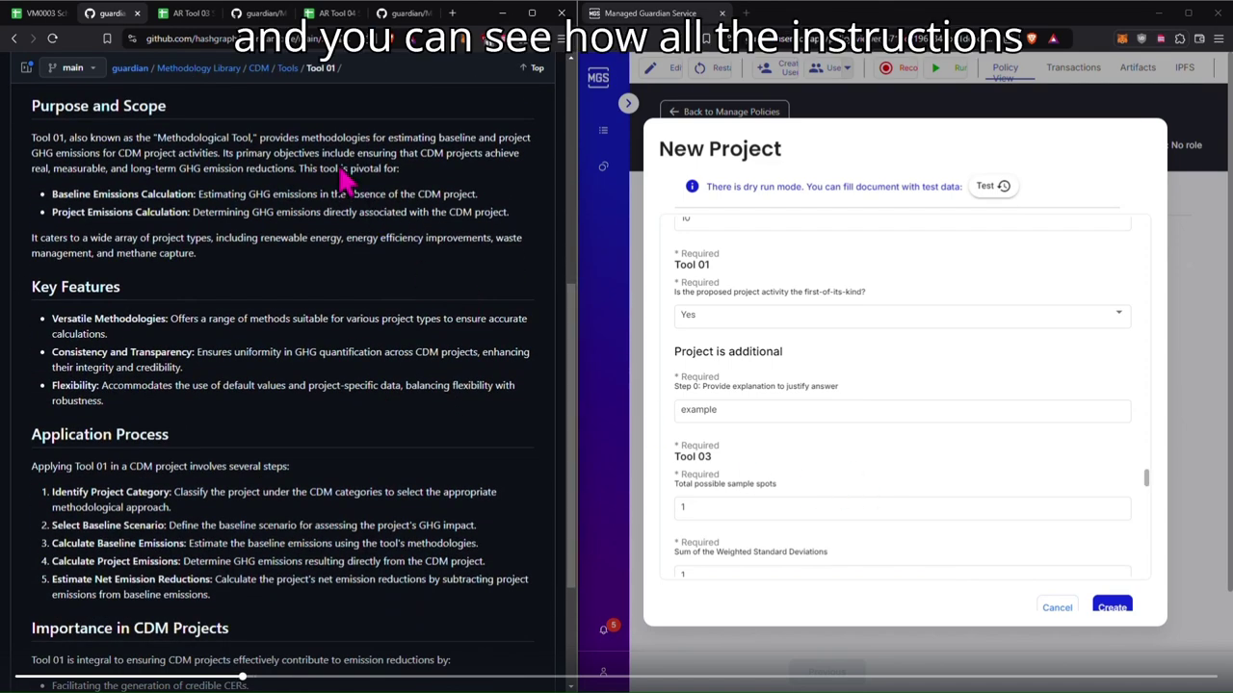
pyautogui.click(253, 12)
pyautogui.scroll(11, 427, 395)
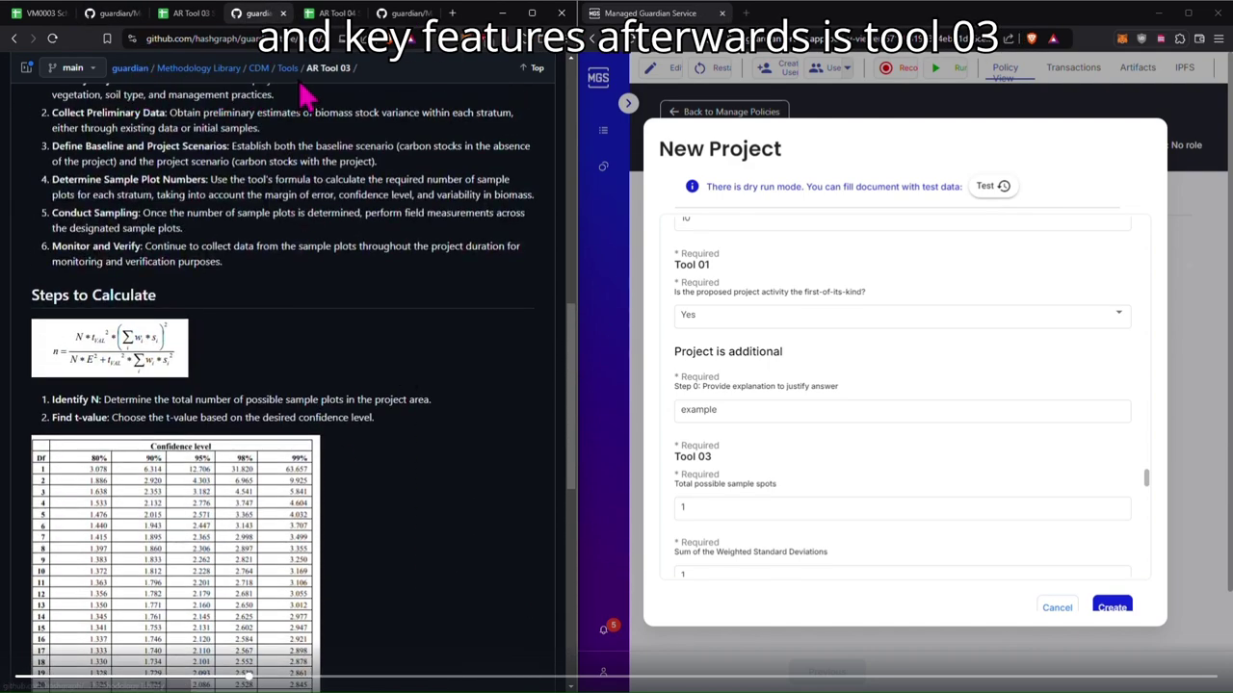
# Step: Review the AR Tool 03 entries against its schema spreadsheet, leaving them at their defaults
pyautogui.scroll(-2, 385, 383)
pyautogui.scroll(-2, 393, 381)
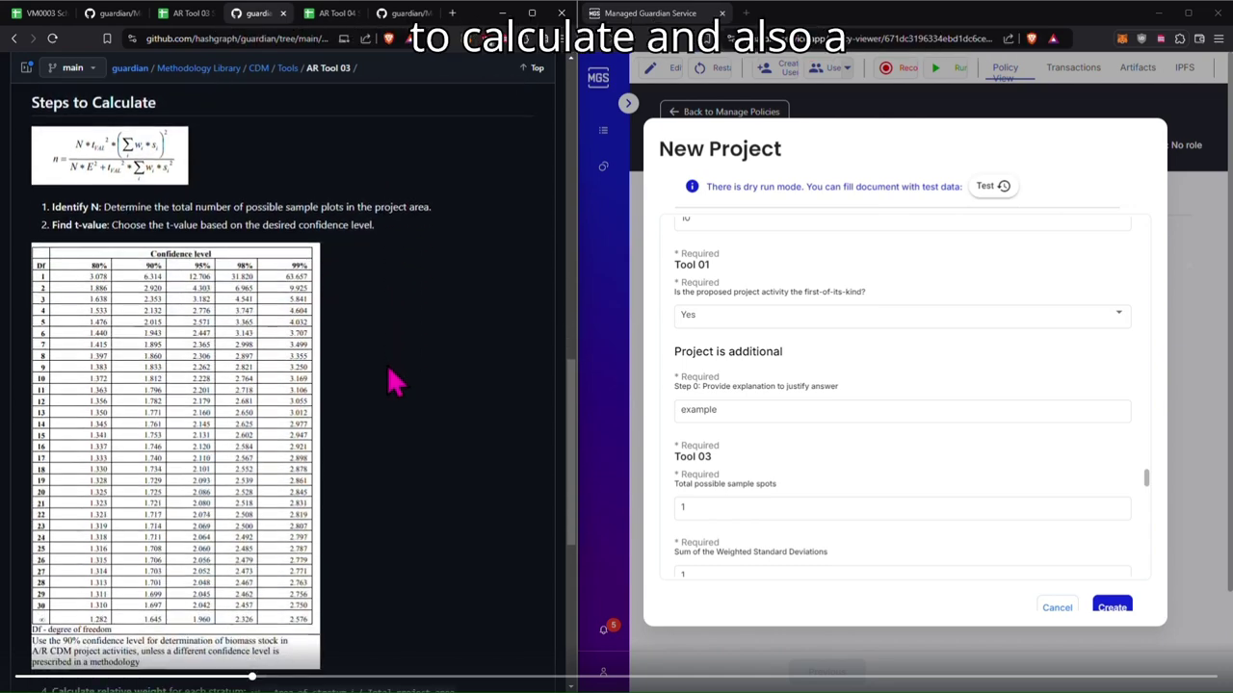
pyautogui.scroll(-1, 376, 376)
pyautogui.scroll(-6, 378, 381)
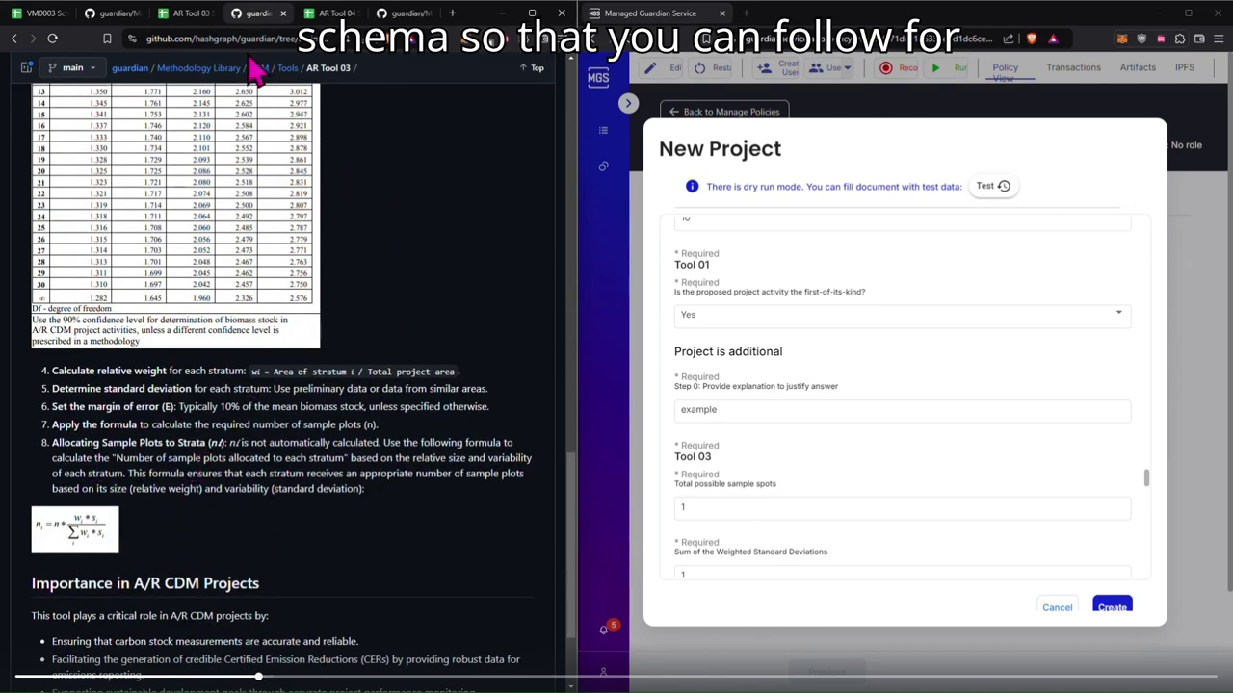
pyautogui.click(193, 12)
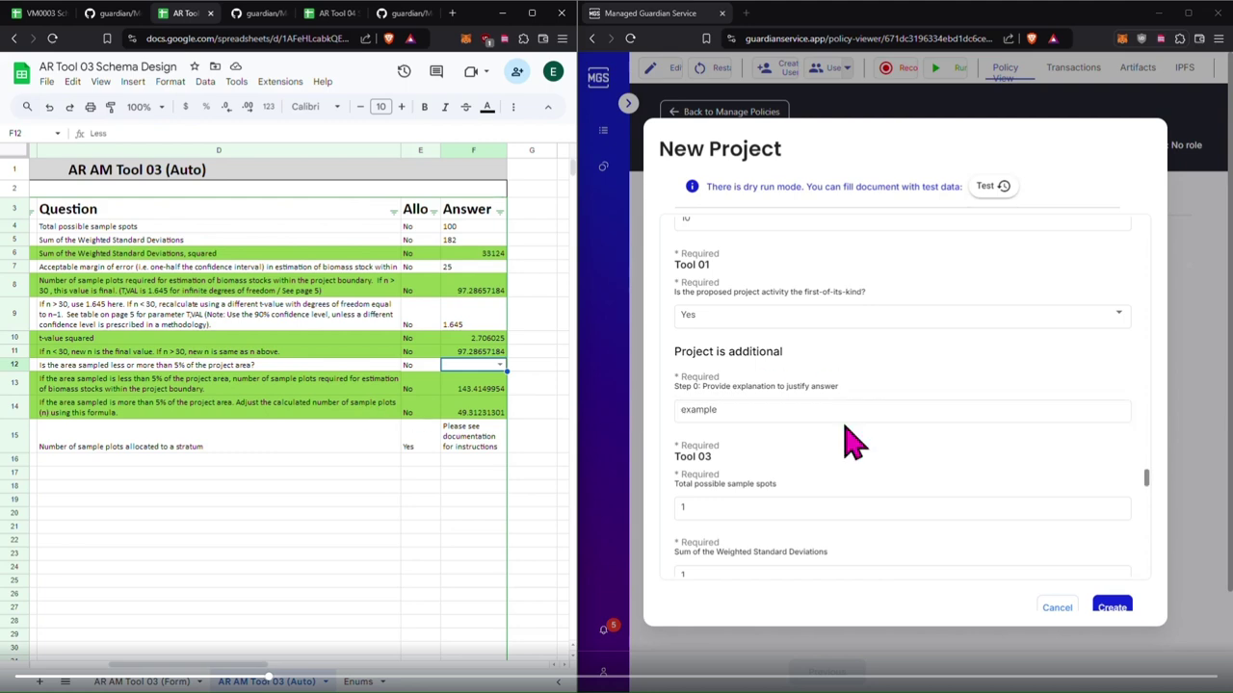
pyautogui.scroll(-5, 854, 440)
pyautogui.scroll(-10, 853, 440)
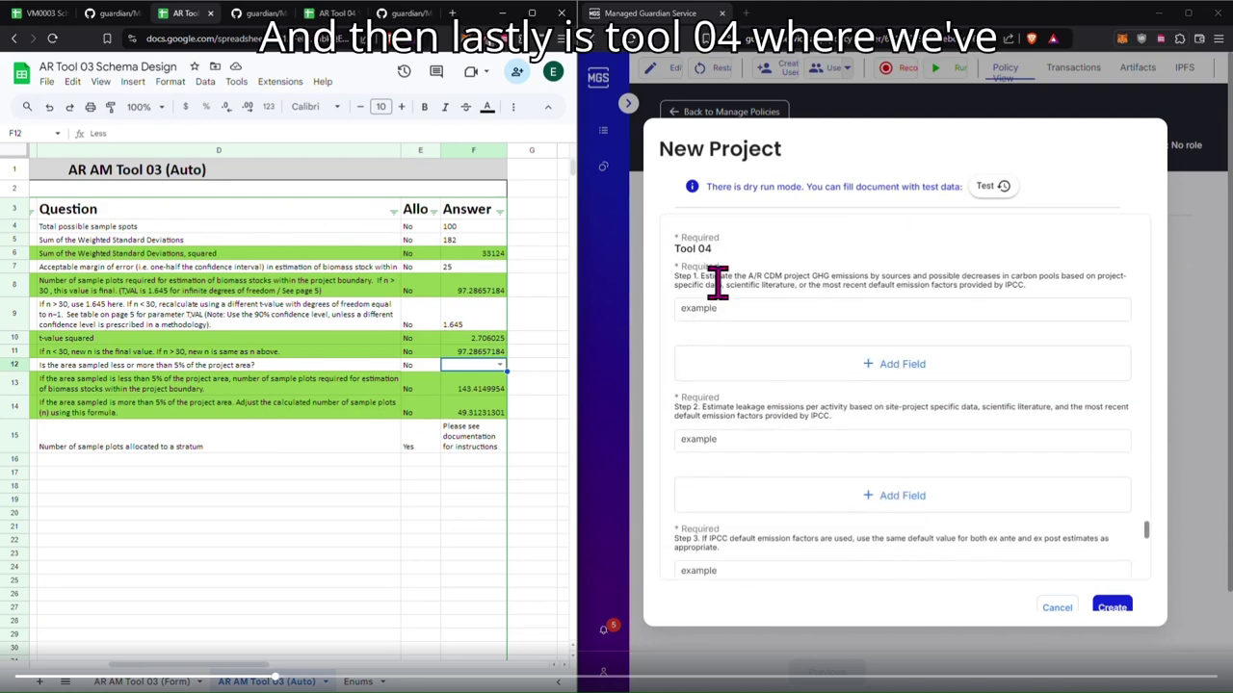
pyautogui.scroll(-3, 847, 468)
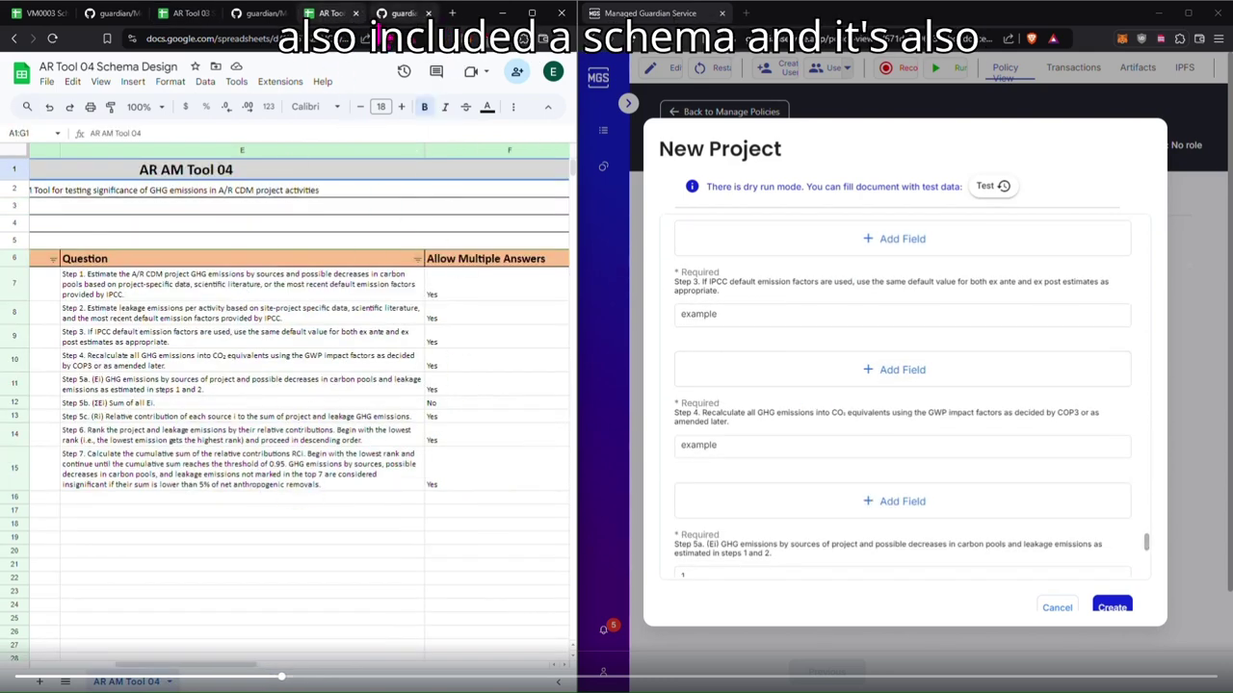
# Step: Keep the AR Tool 04 entries at their defaults with the AR Tool 04 guide open alongside
pyautogui.click(395, 13)
pyautogui.scroll(3, 284, 325)
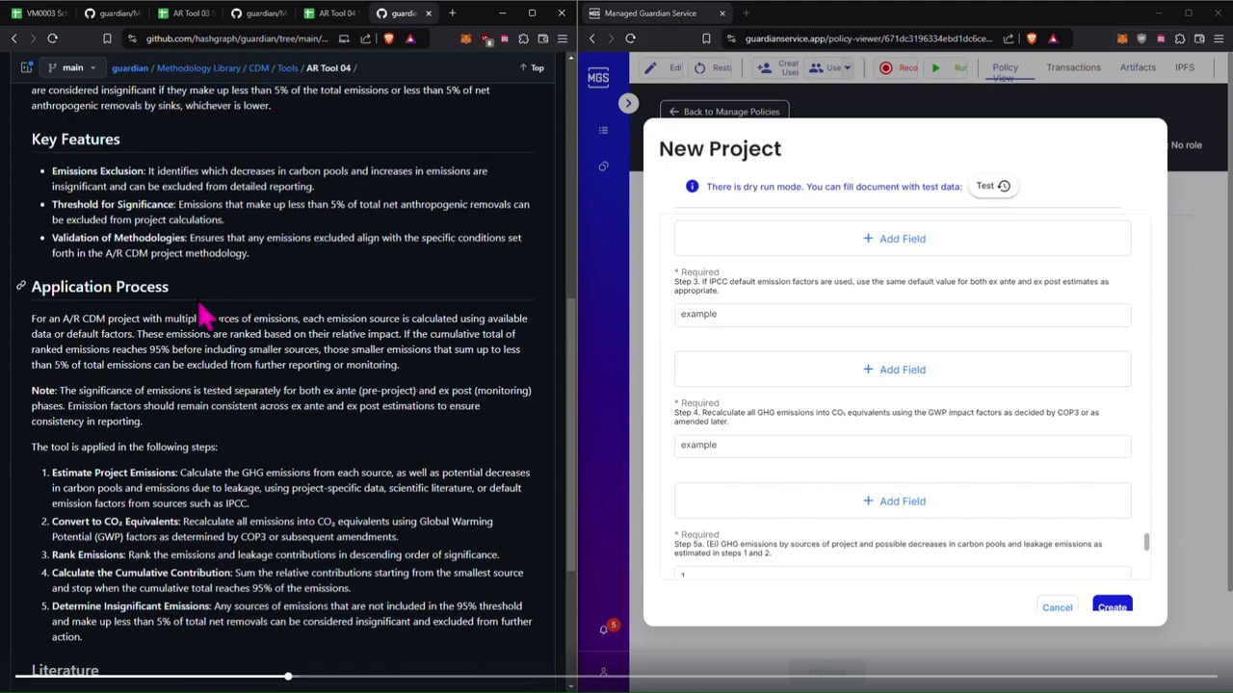
pyautogui.scroll(-3, 214, 292)
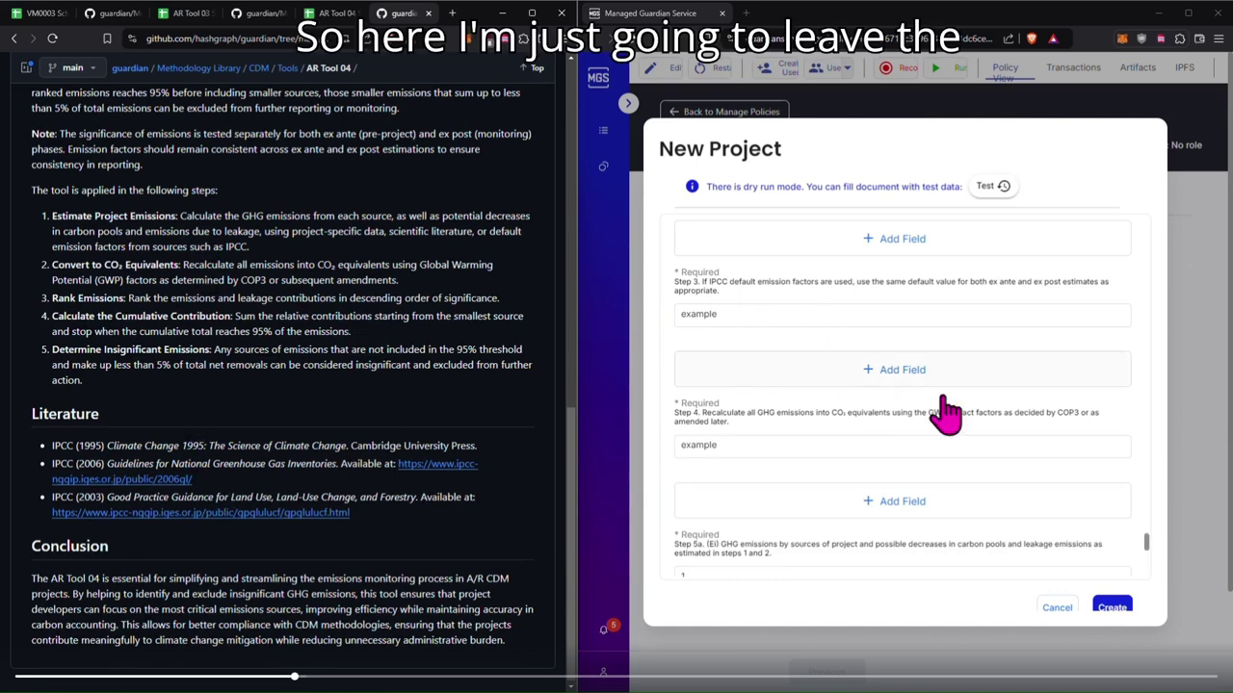
pyautogui.scroll(-2, 1002, 500)
# Step: Create the project and expand its history, showing one 'Waiting to be Added' entry
pyautogui.click(1115, 609)
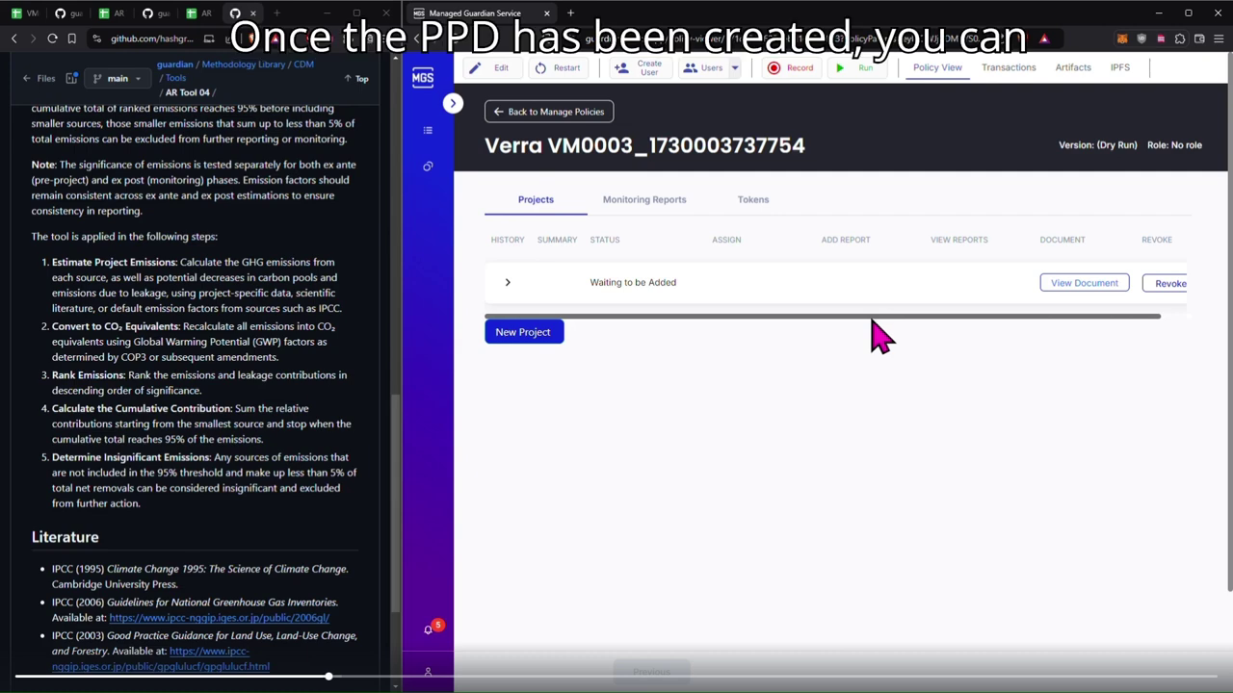
pyautogui.click(508, 282)
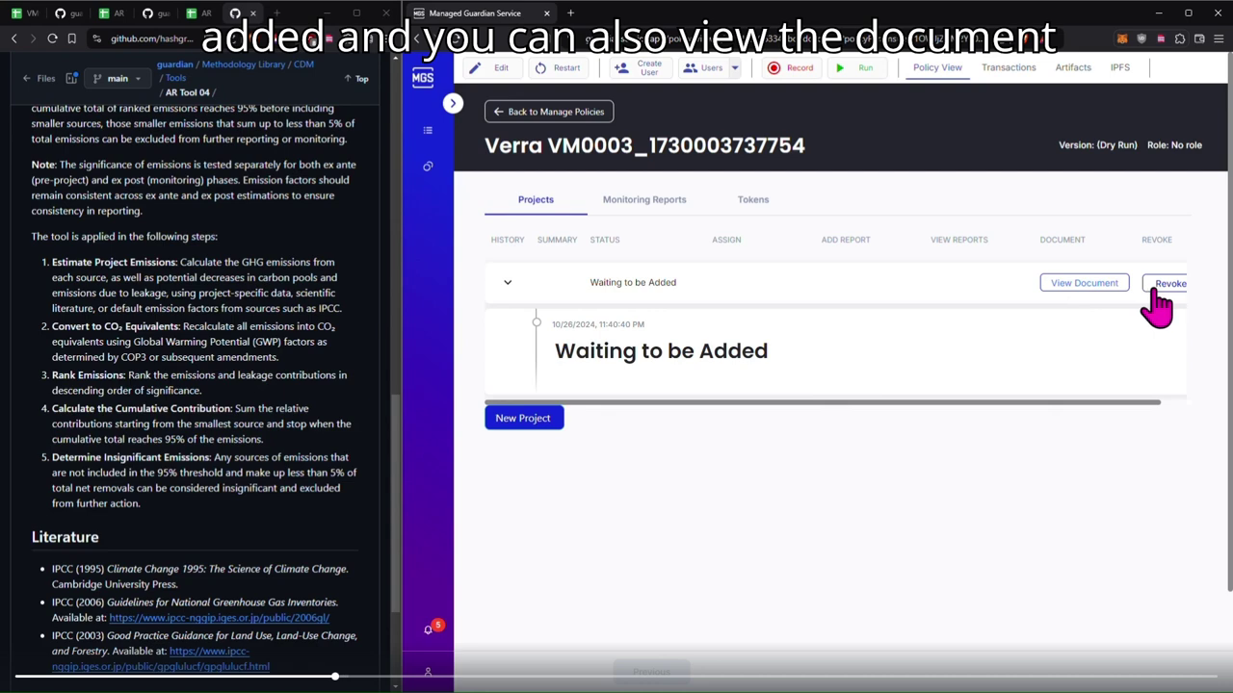
pyautogui.moveTo(1052, 405); pyautogui.dragTo(1082, 405)
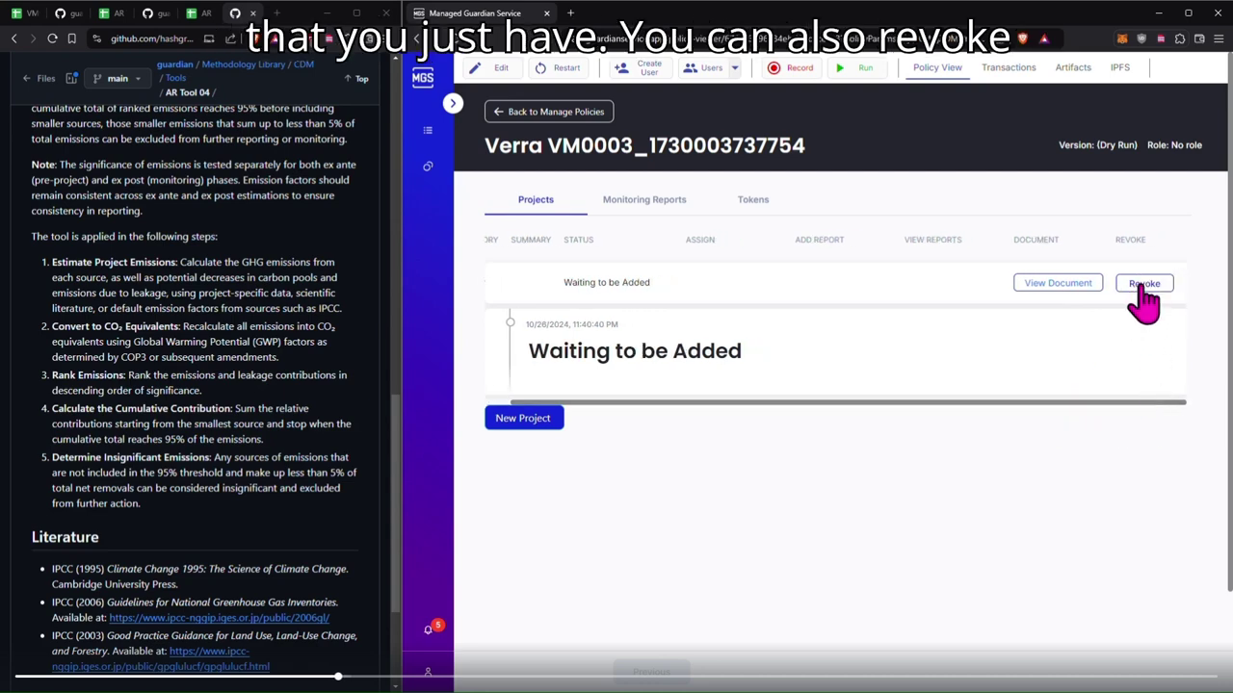
# Step: View the project's VC document as JSON and match G49 1629.23 to the sheet's 1,629 VCUs
pyautogui.click(1051, 285)
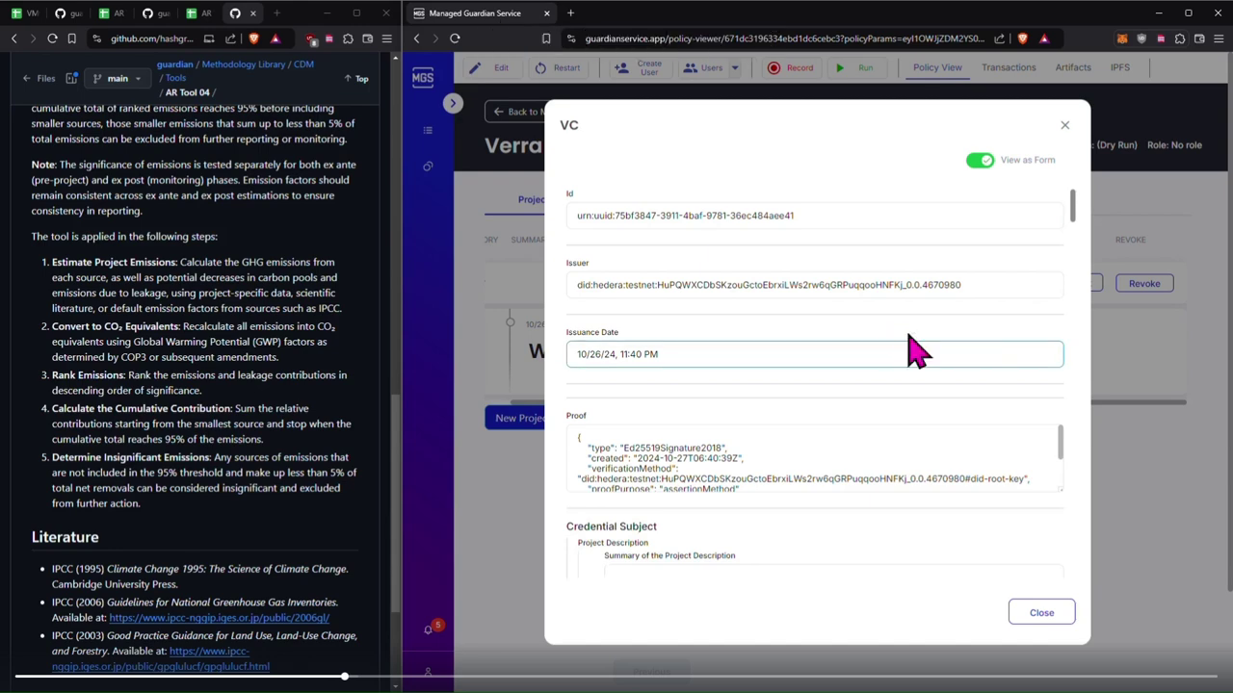
pyautogui.click(979, 161)
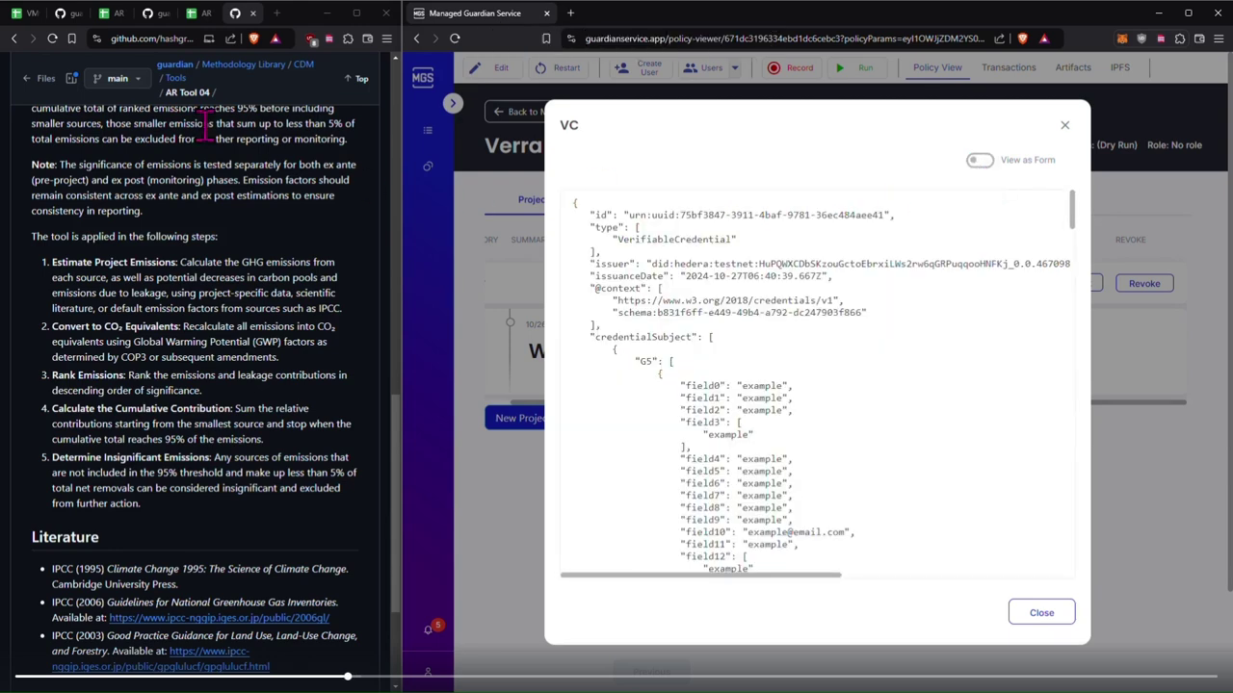
pyautogui.click(17, 13)
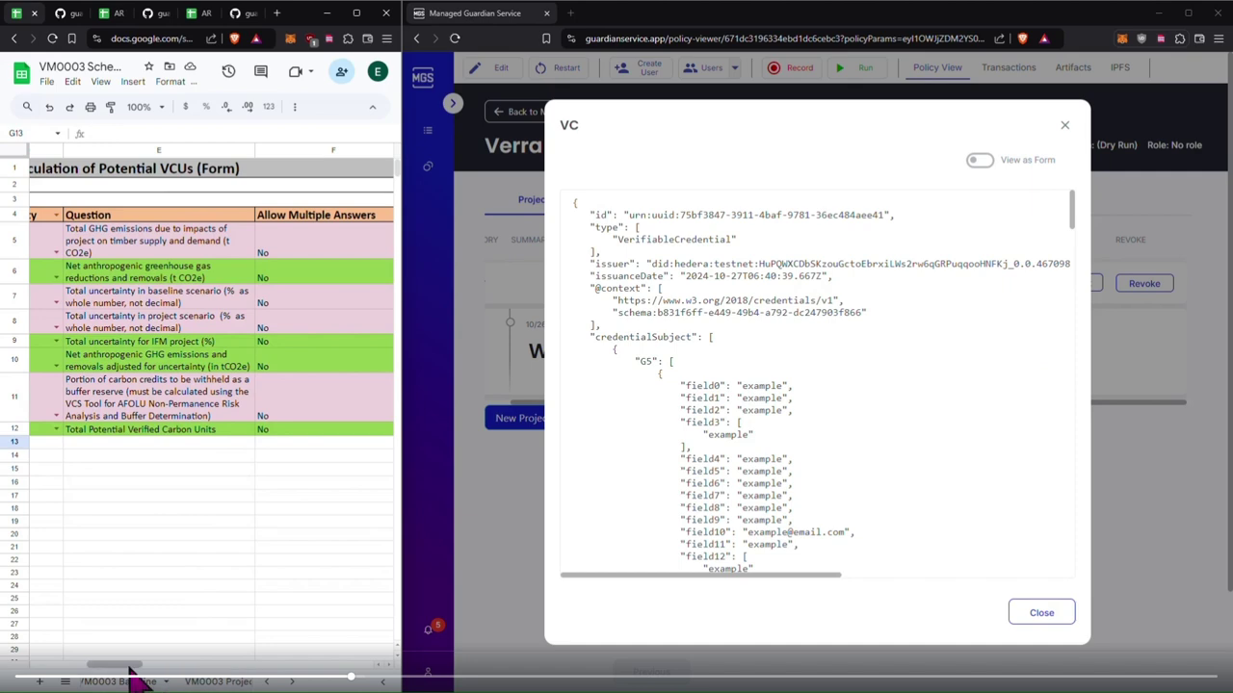
pyautogui.click(292, 682)
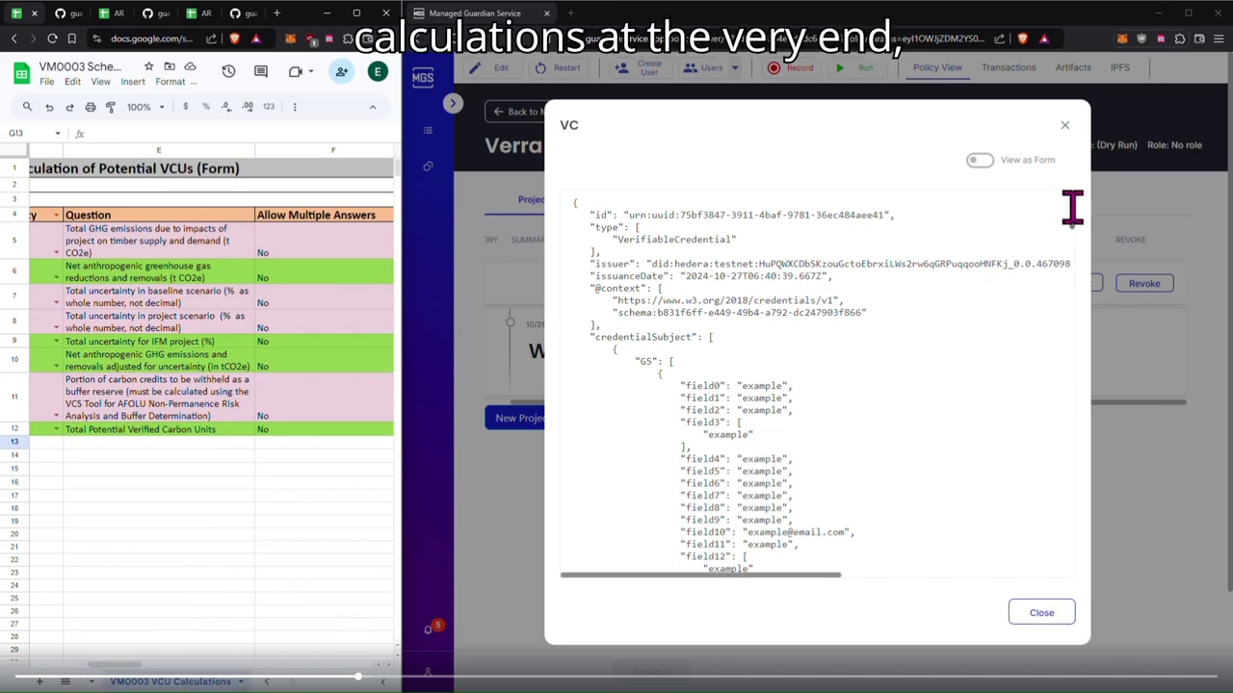
pyautogui.scroll(-15, 1072, 207)
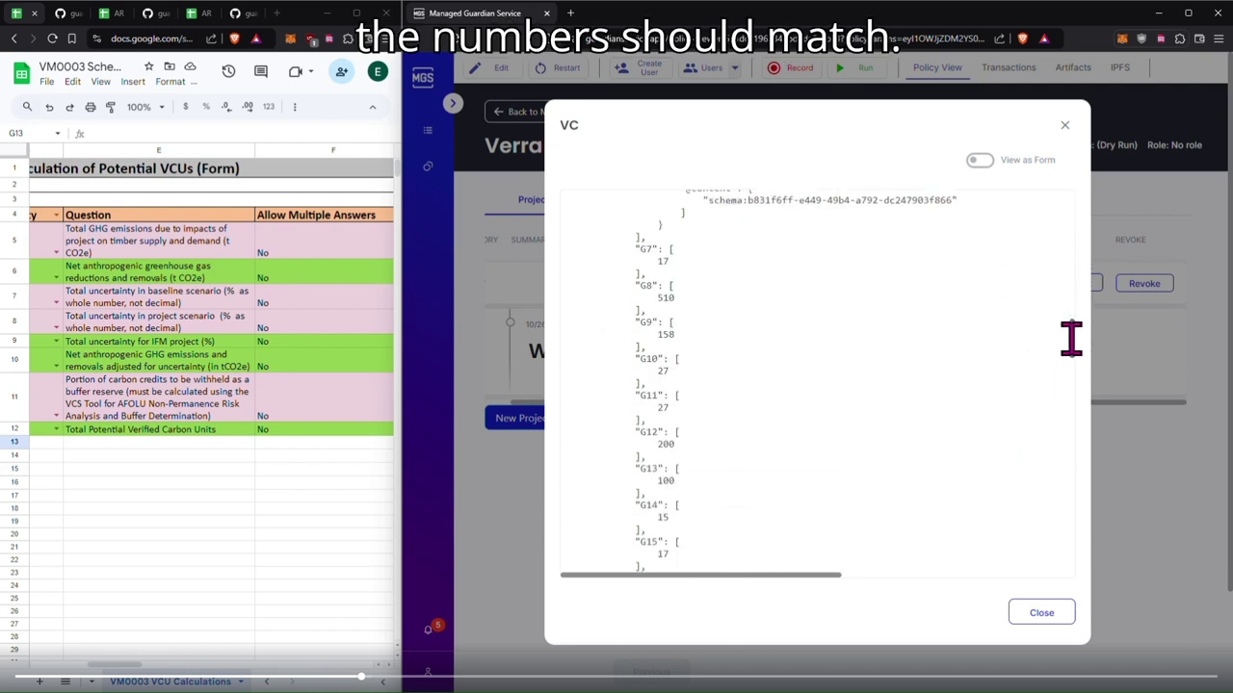
pyautogui.scroll(-20, 1072, 338)
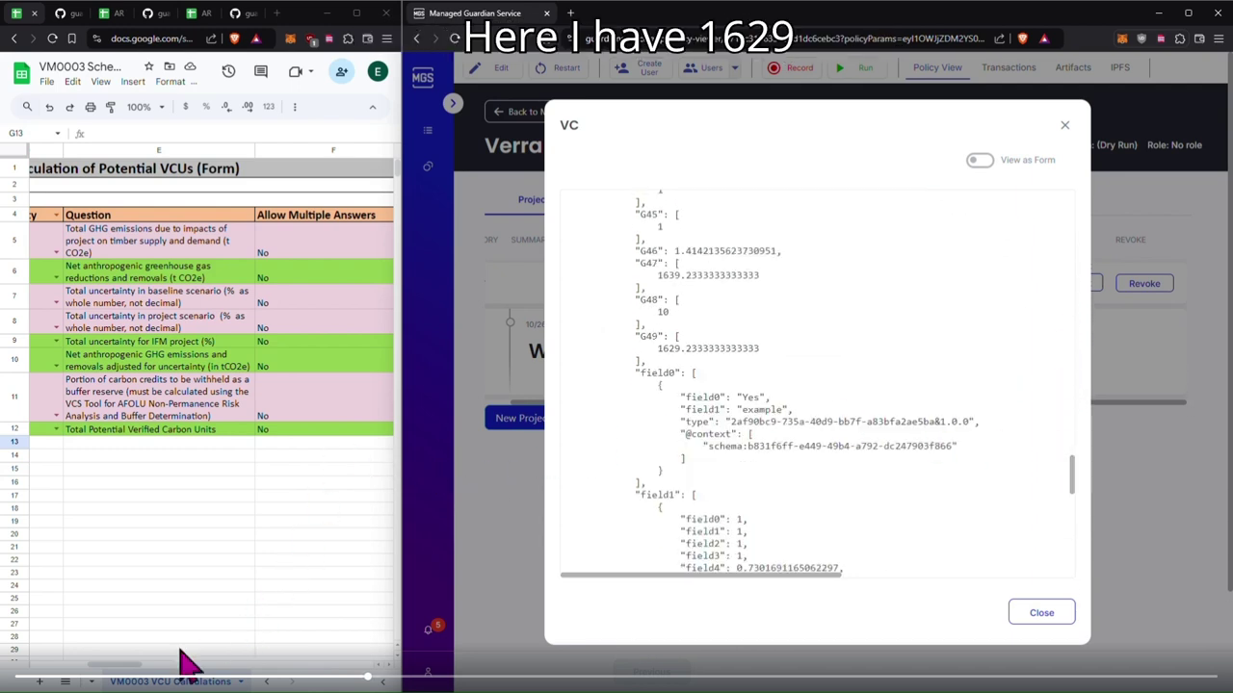
pyautogui.moveTo(135, 671); pyautogui.dragTo(183, 668)
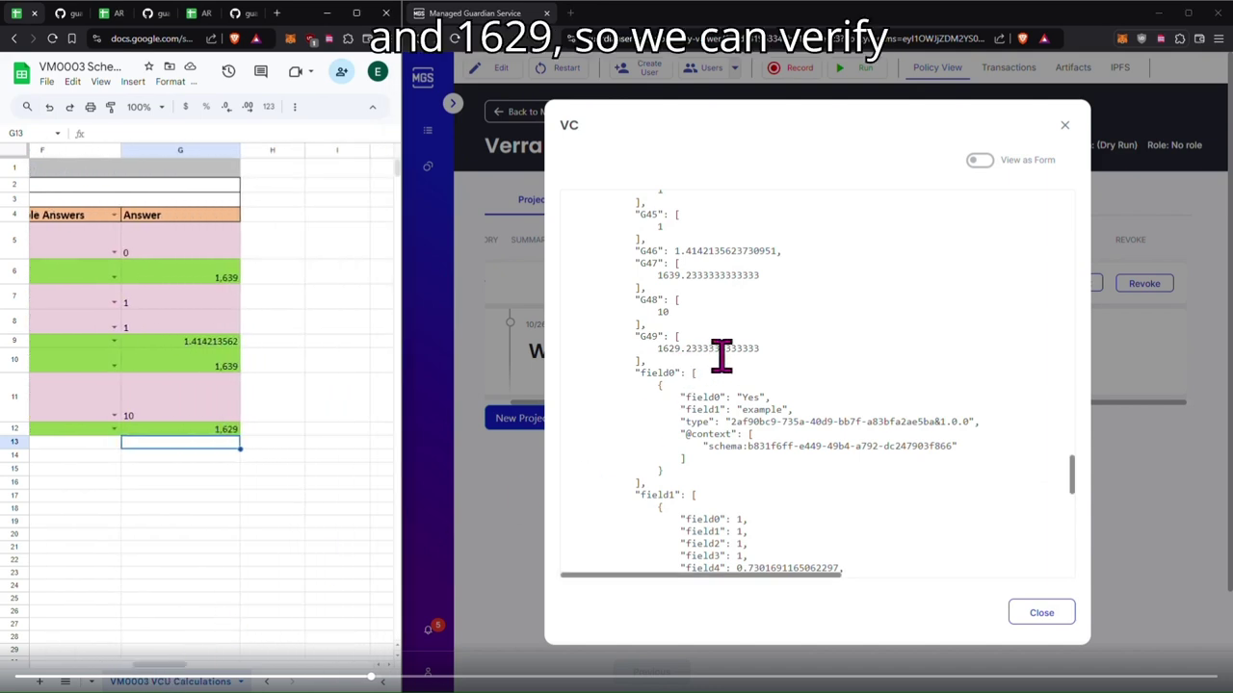
pyautogui.moveTo(760, 348); pyautogui.dragTo(631, 333)
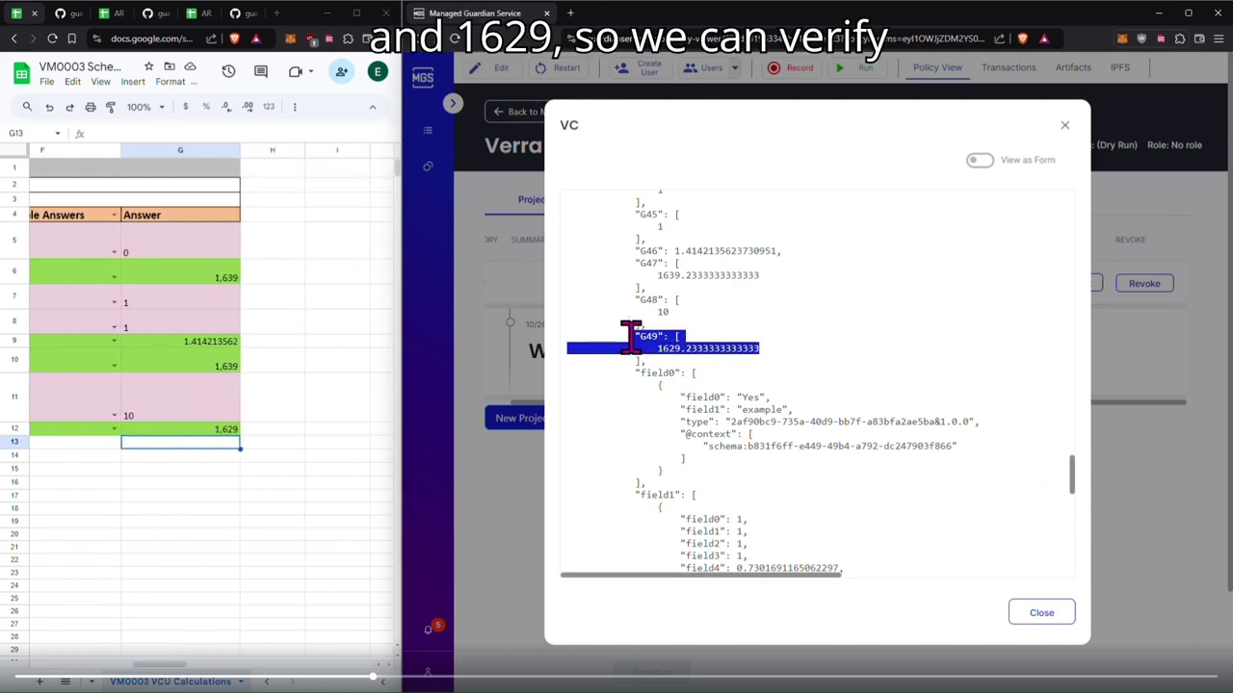
pyautogui.click(202, 430)
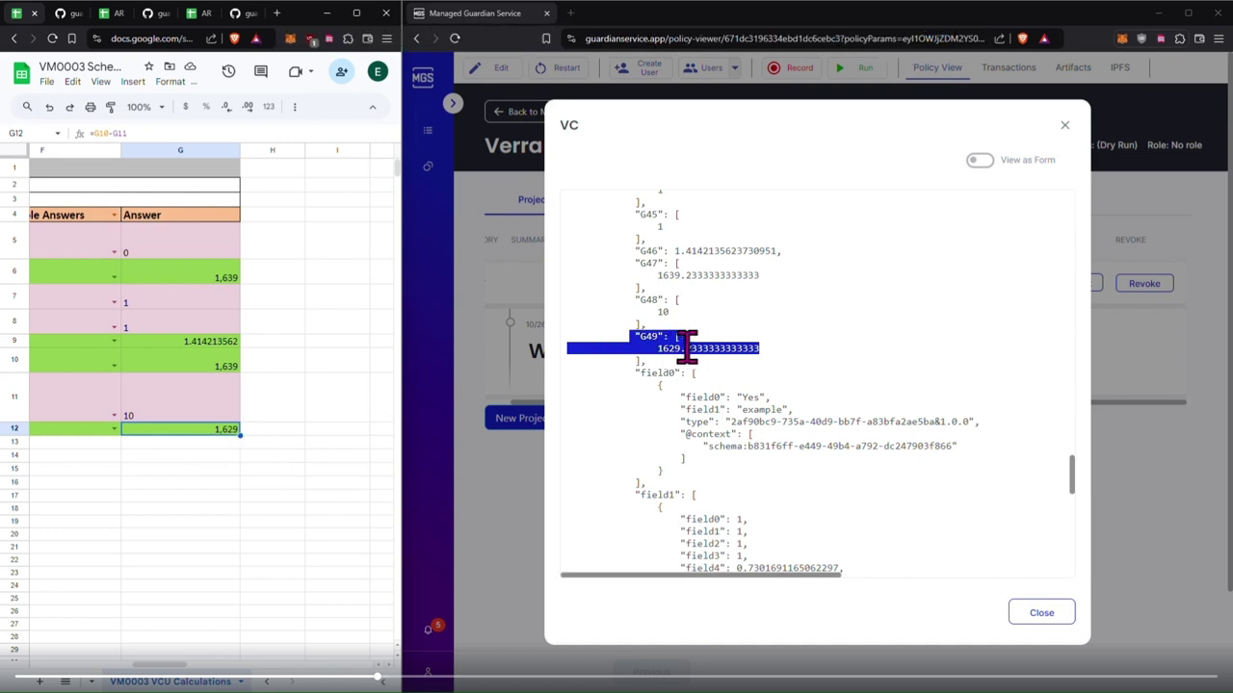
pyautogui.click(776, 346)
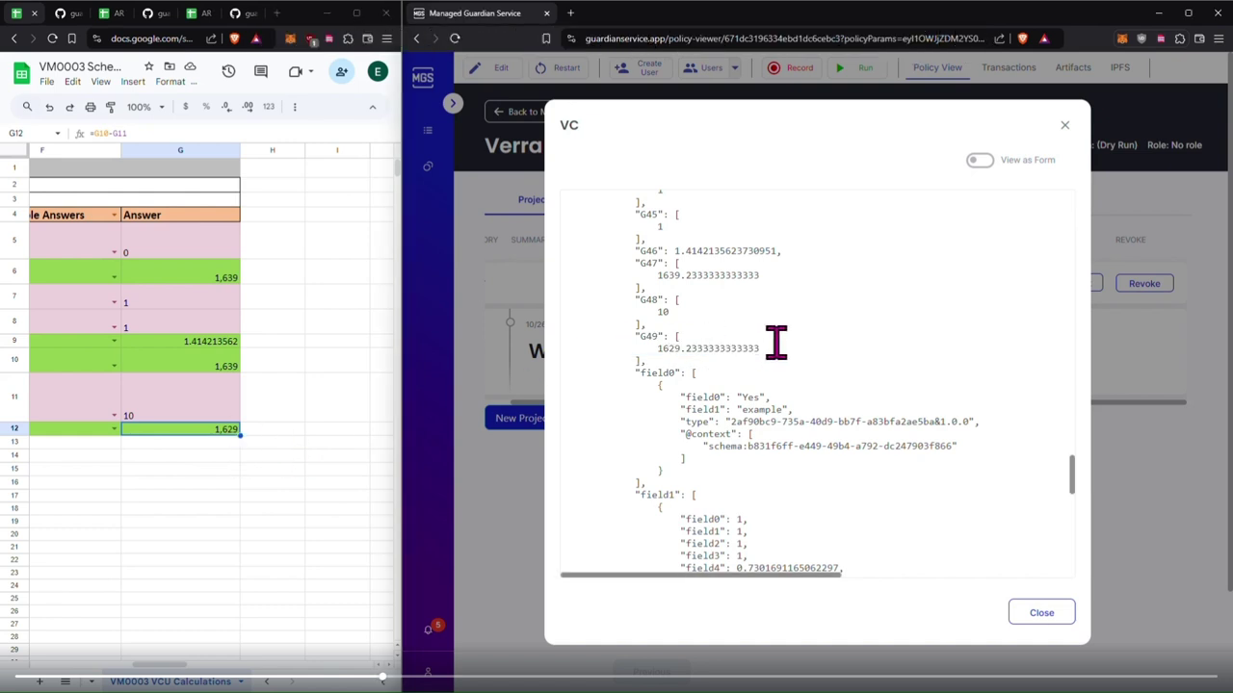
# Step: Close the VC document, act as Administrator, and Add the project in the Project Pipeline
pyautogui.click(1035, 612)
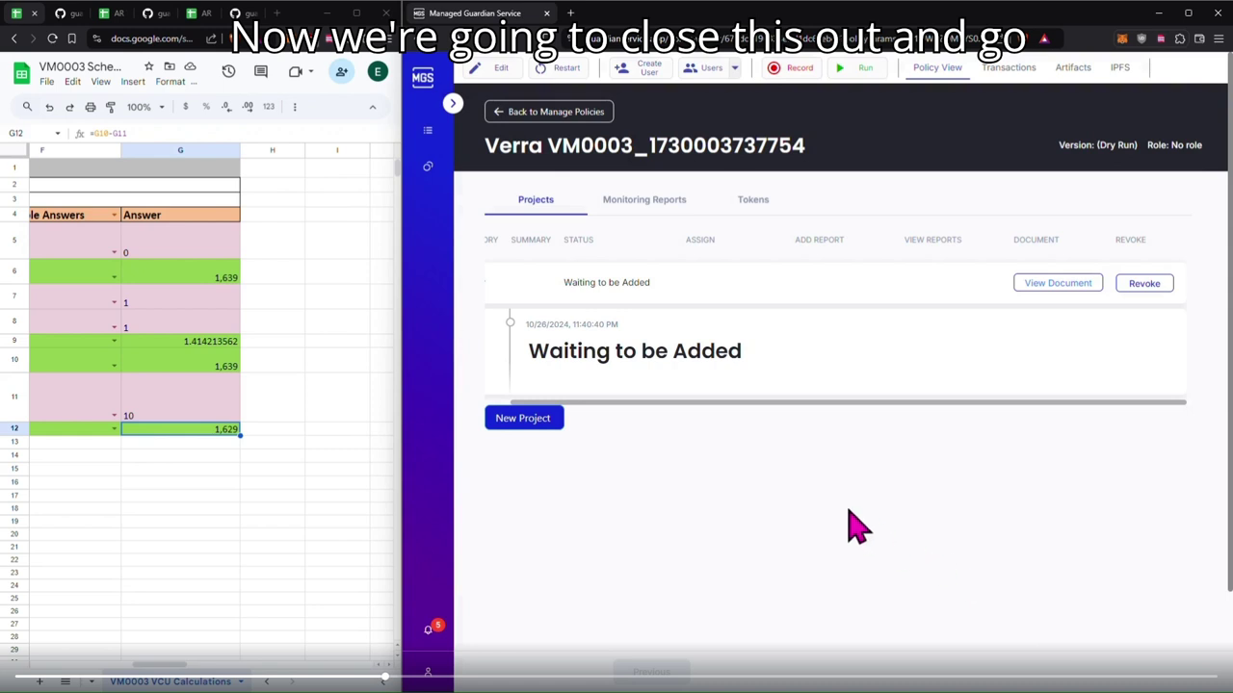
pyautogui.click(732, 67)
pyautogui.click(722, 99)
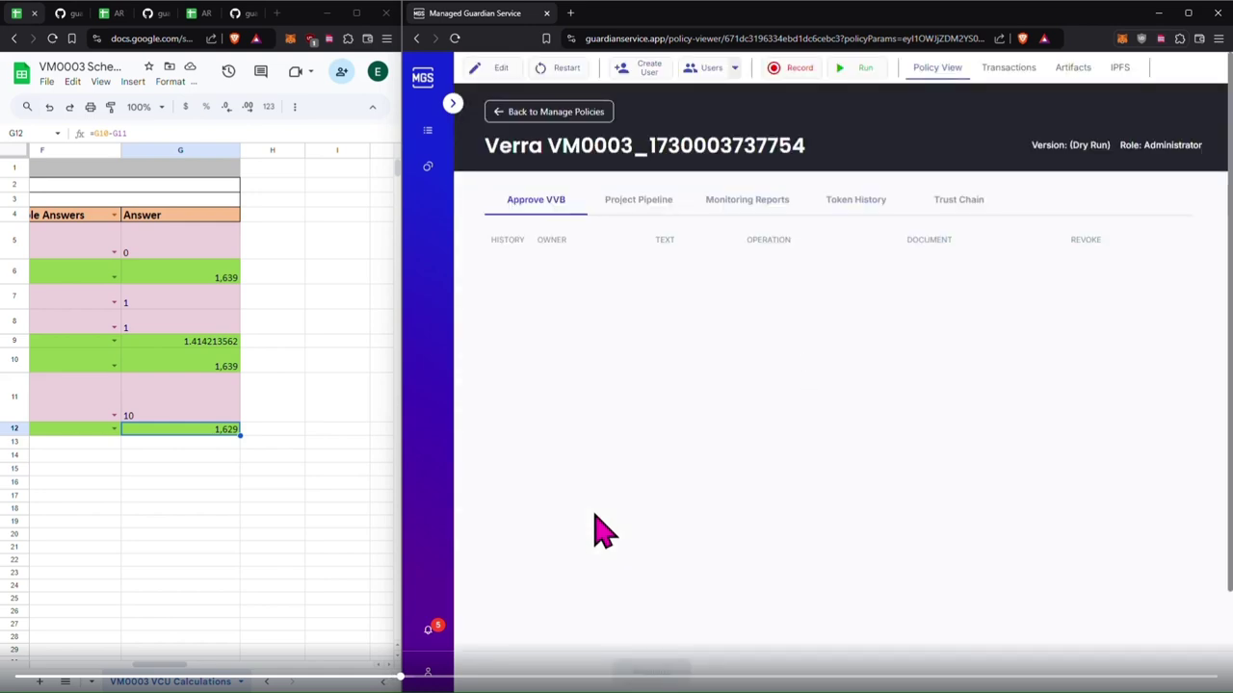
pyautogui.click(657, 204)
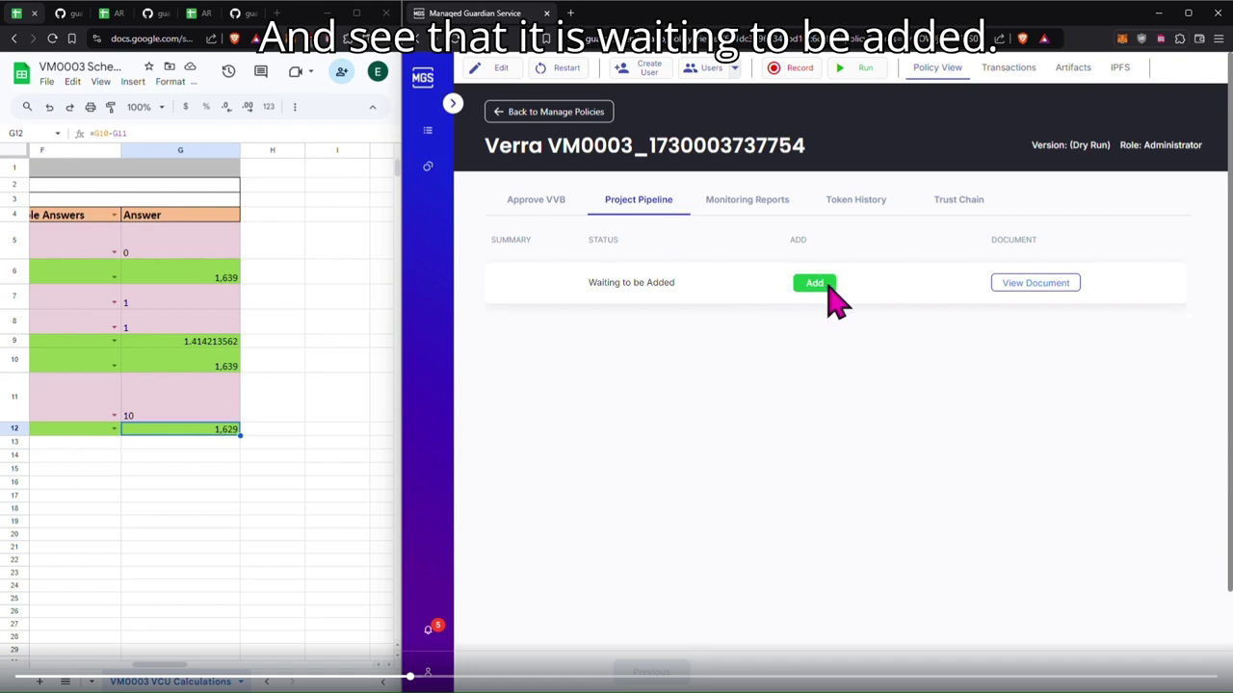
pyautogui.click(819, 285)
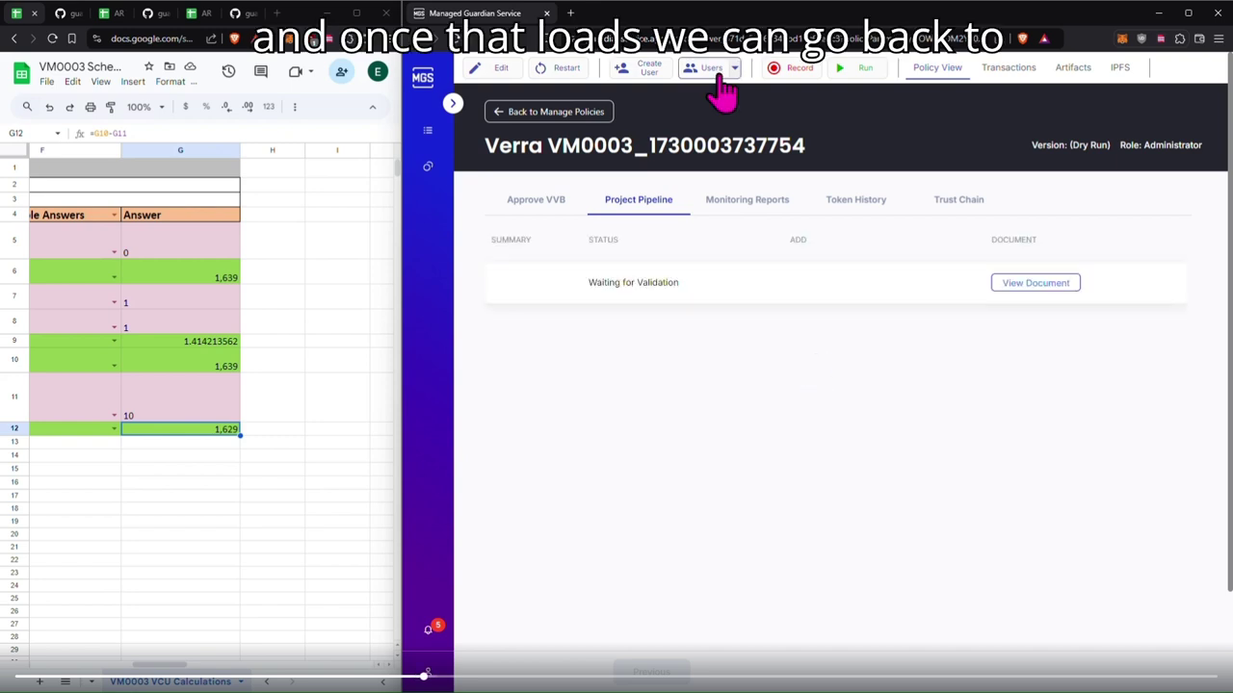
# Step: Create Virtual User 2, choose the VVB role, and submit its registration with VVB Name 'VVB'
pyautogui.click(633, 77)
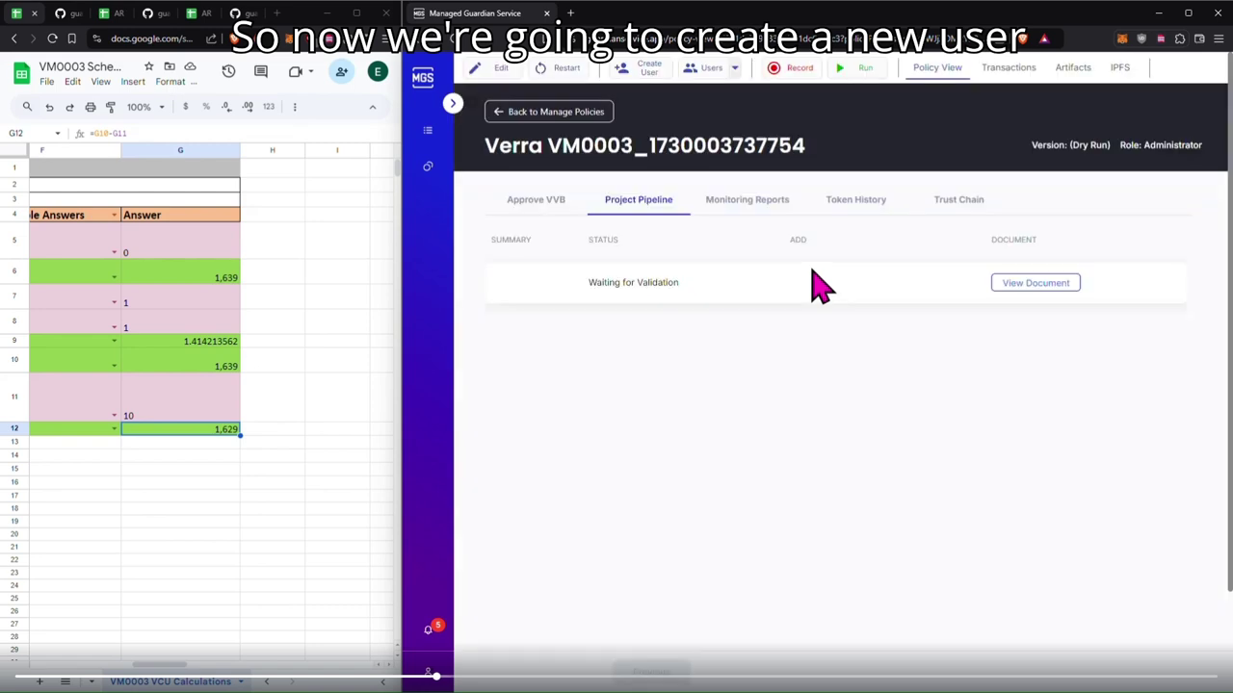
pyautogui.click(720, 70)
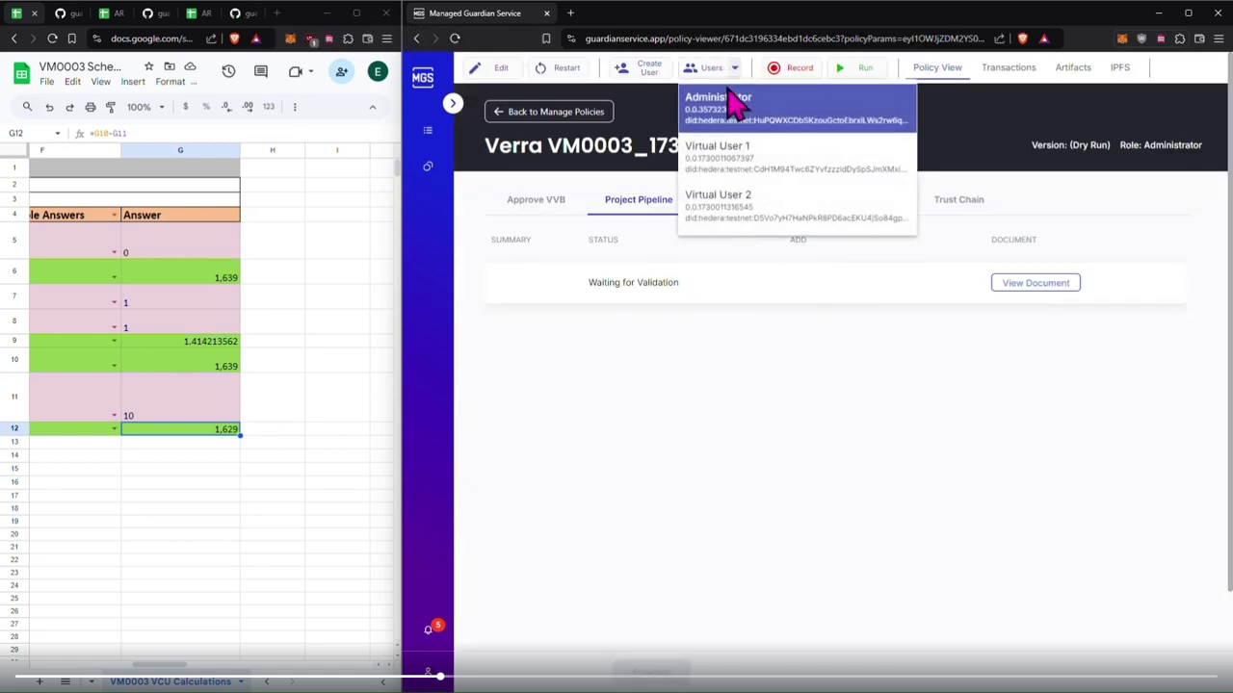
pyautogui.click(732, 207)
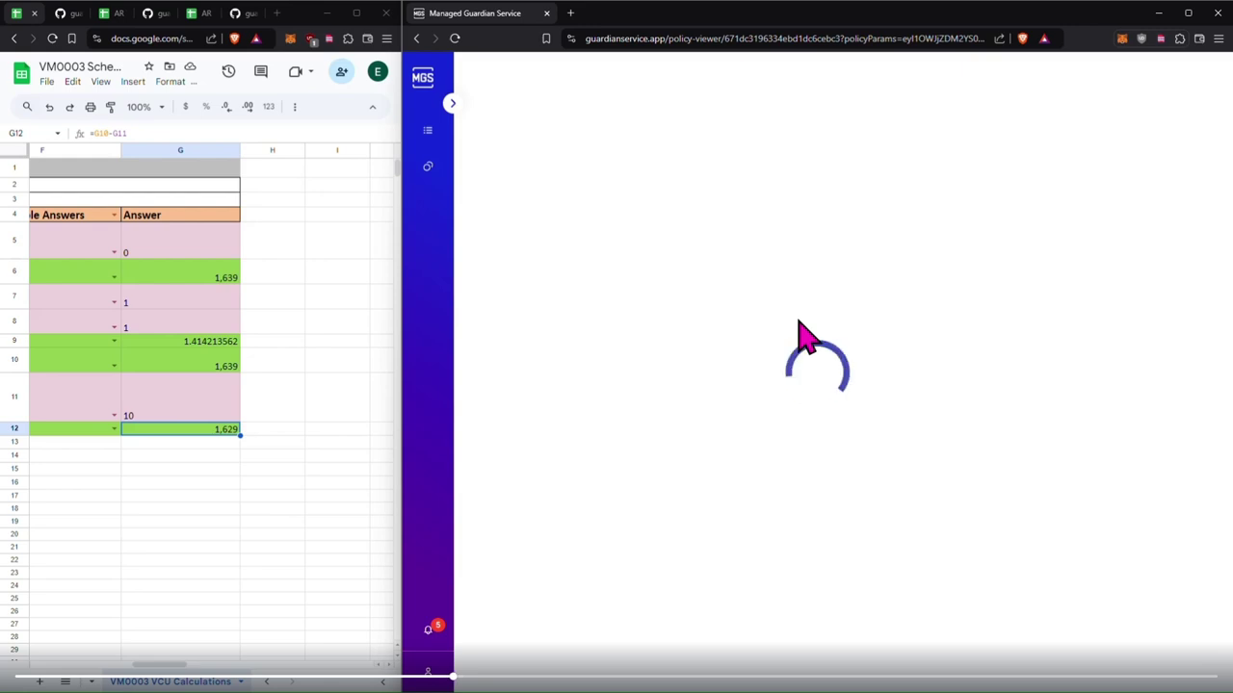
pyautogui.click(790, 296)
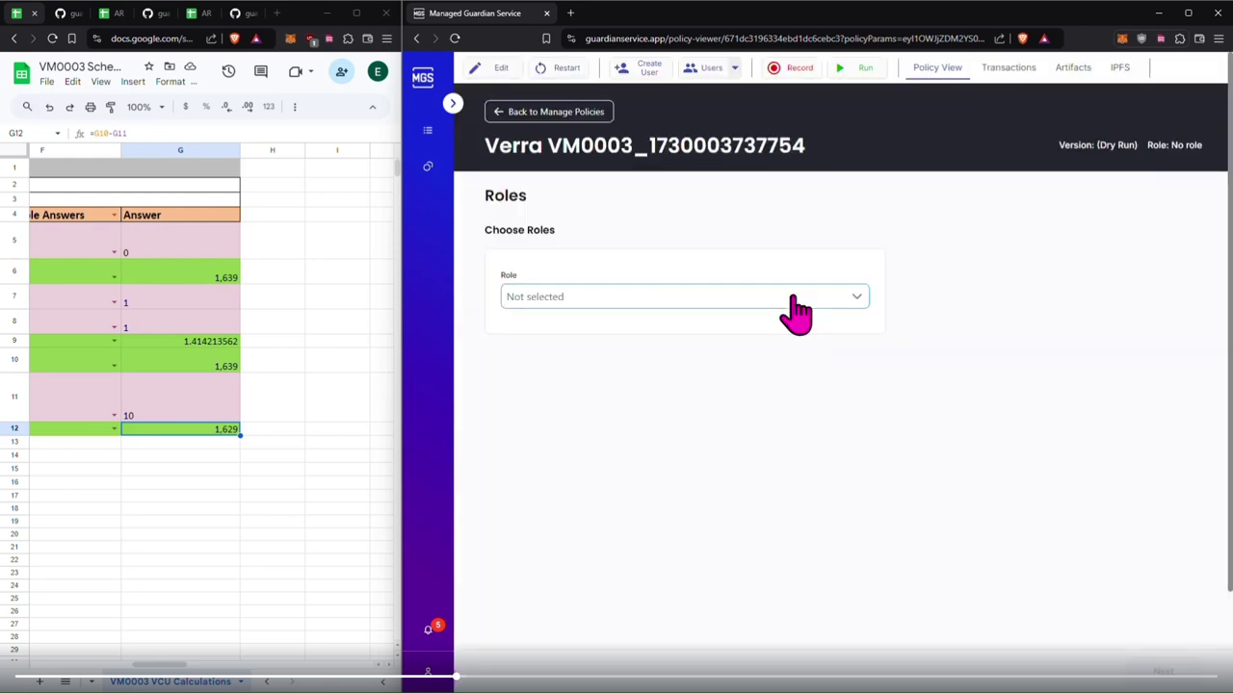
pyautogui.click(597, 352)
pyautogui.click(1163, 671)
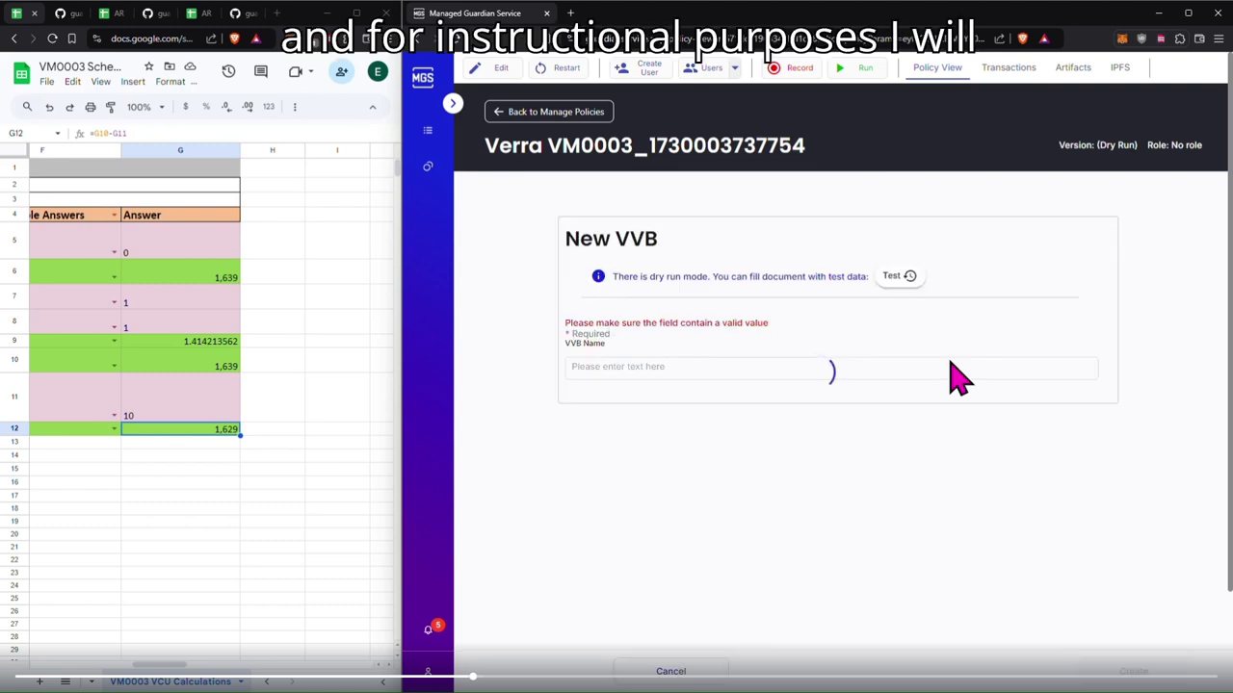
pyautogui.click(884, 371)
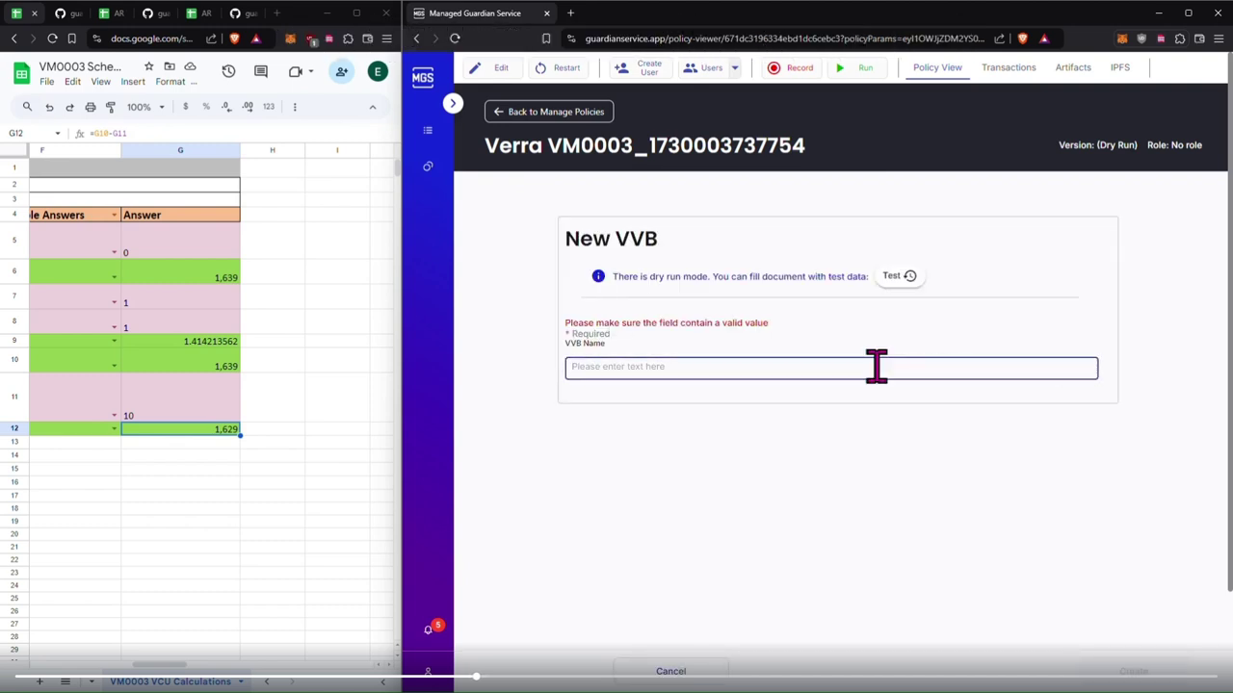
pyautogui.write('VVB')
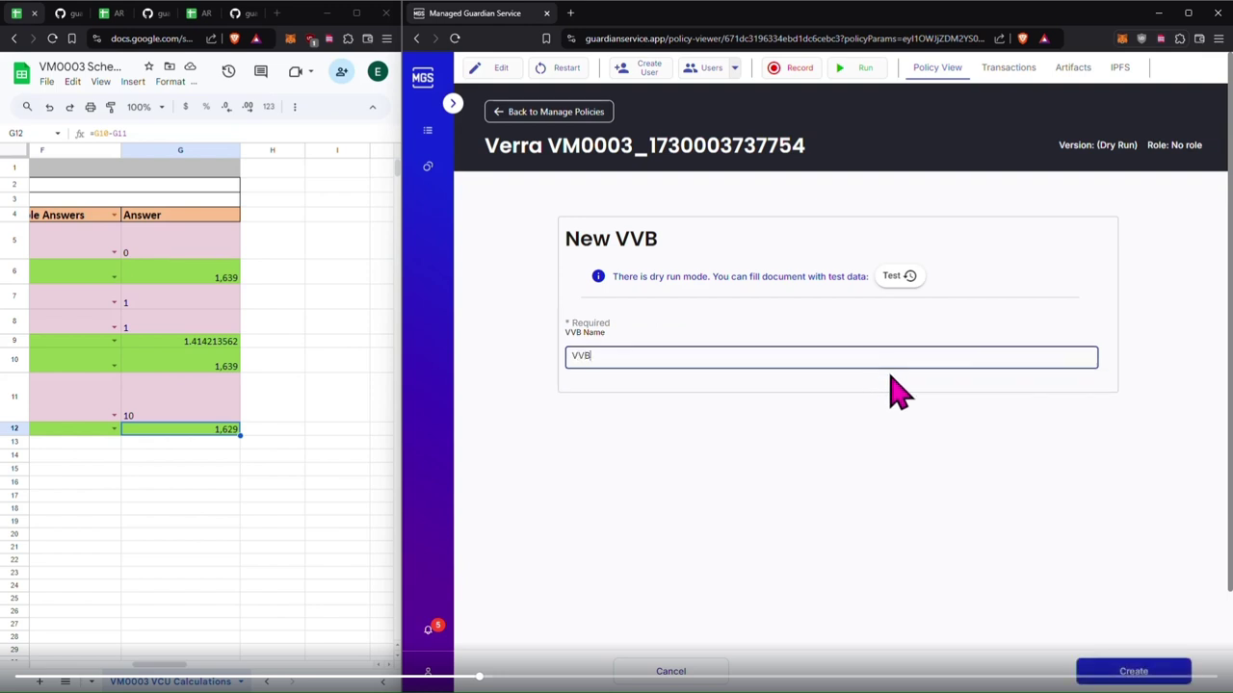
pyautogui.click(1097, 673)
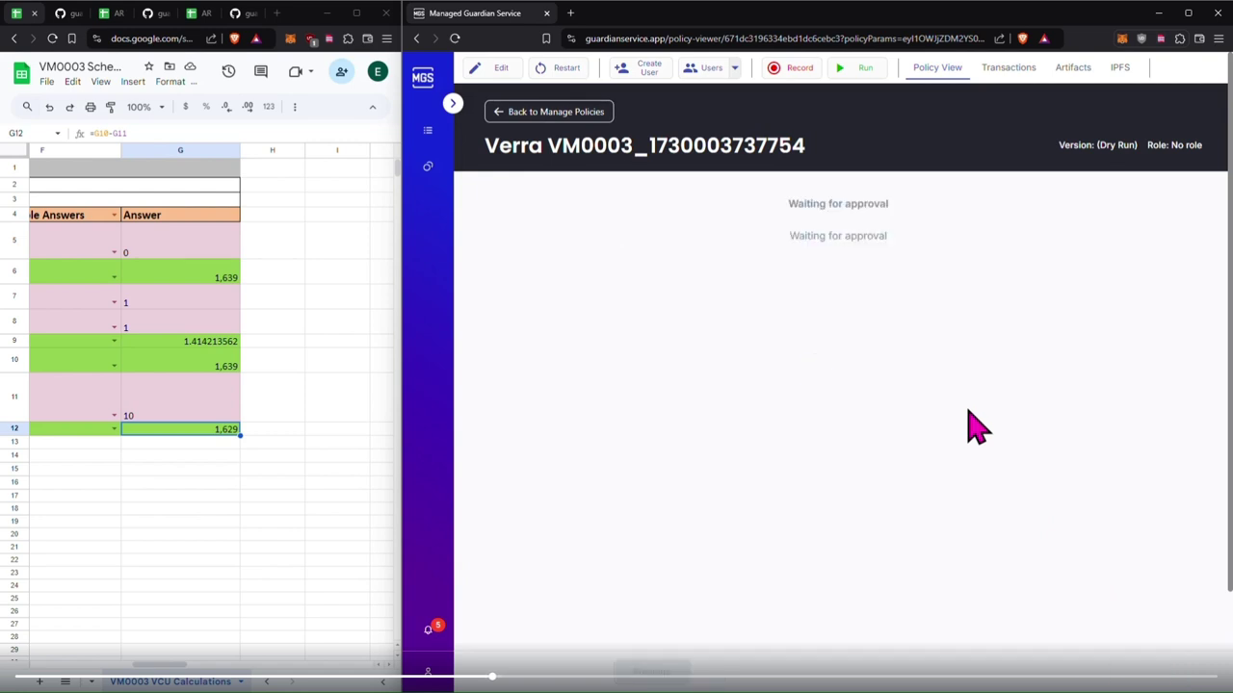
# Step: As Administrator, approve the VVB row under Approve VVB and expand its history
pyautogui.moveTo(788, 204); pyautogui.dragTo(907, 213)
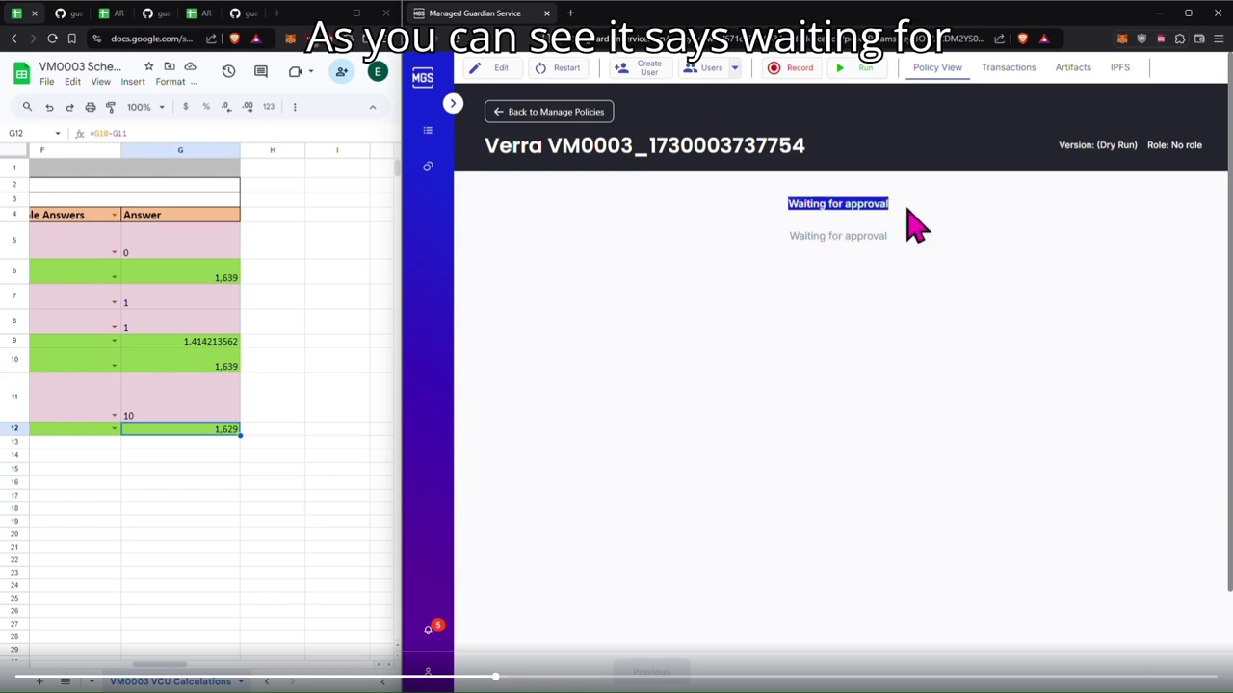
pyautogui.click(705, 70)
pyautogui.click(727, 106)
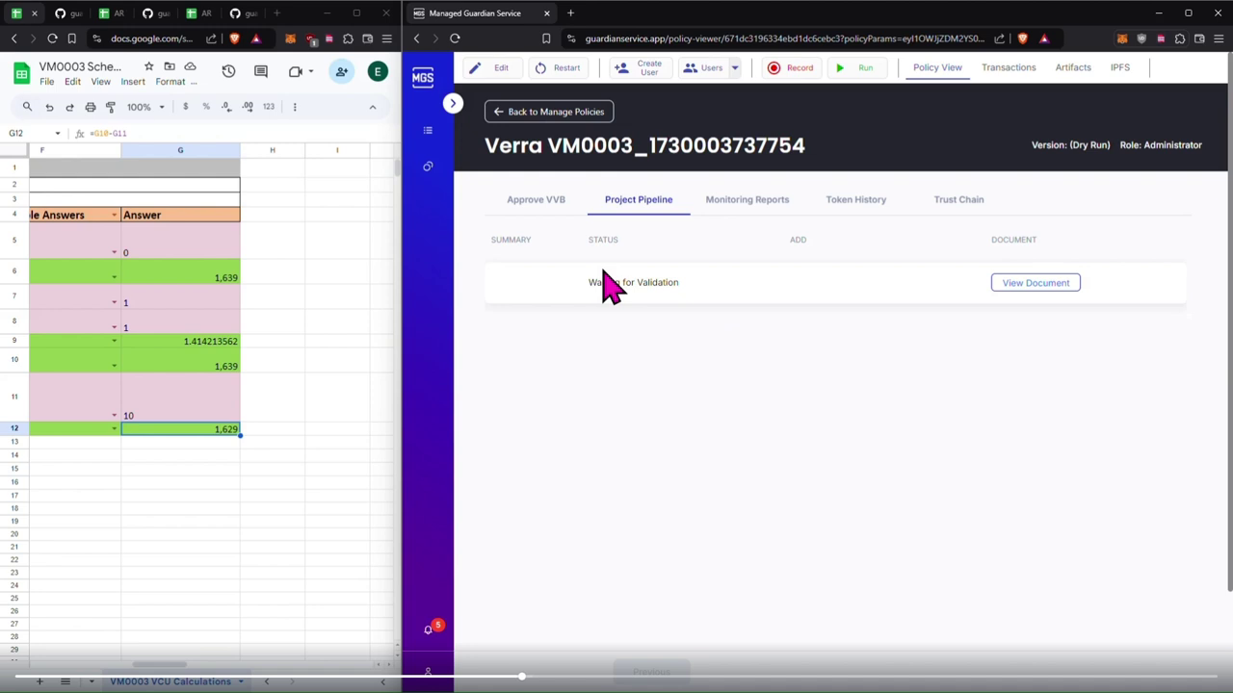
pyautogui.click(541, 200)
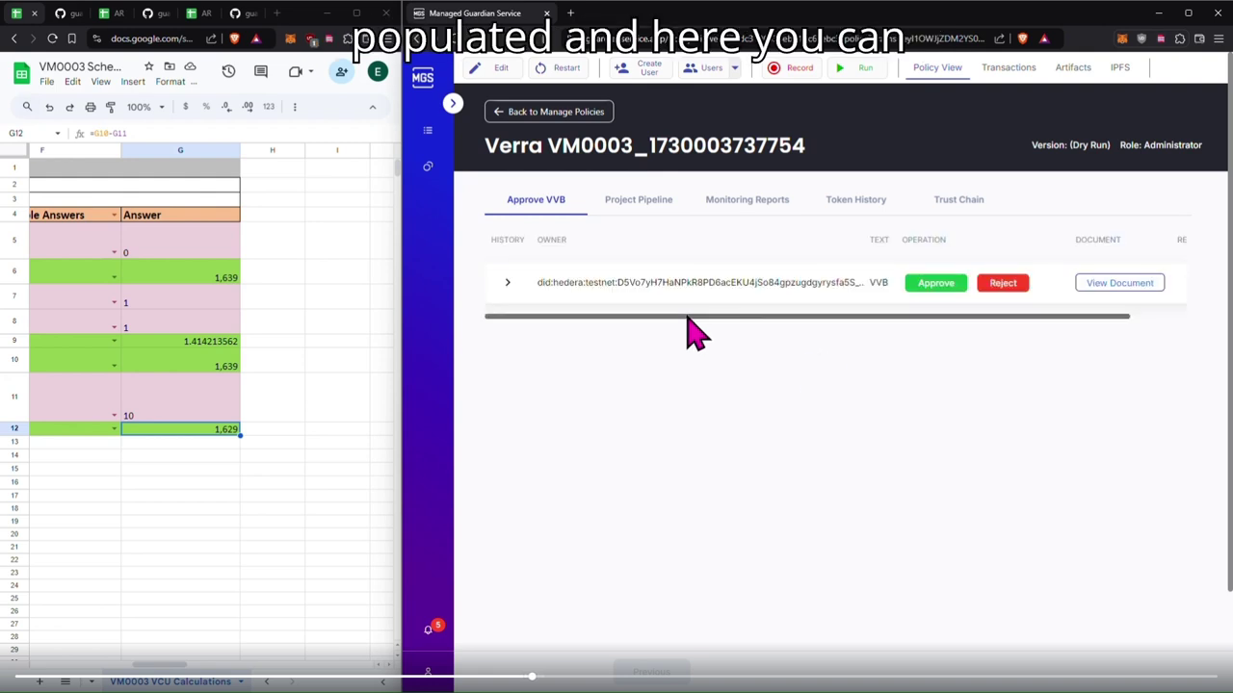
pyautogui.click(936, 287)
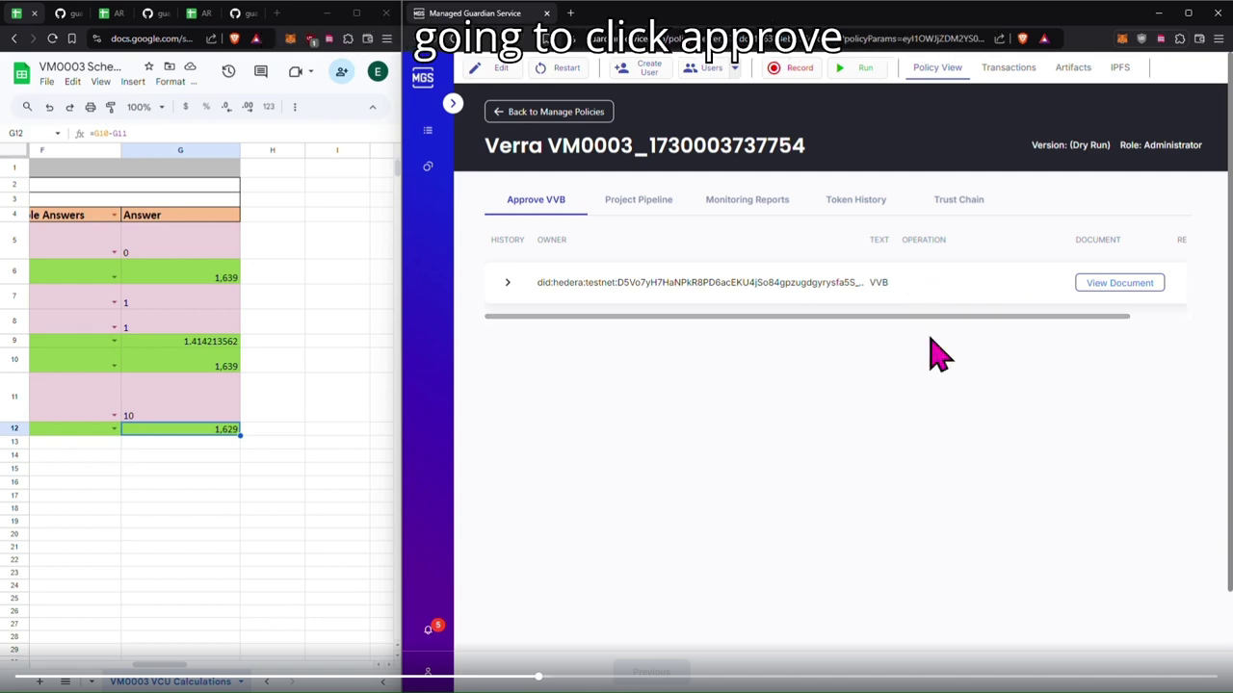
pyautogui.click(509, 284)
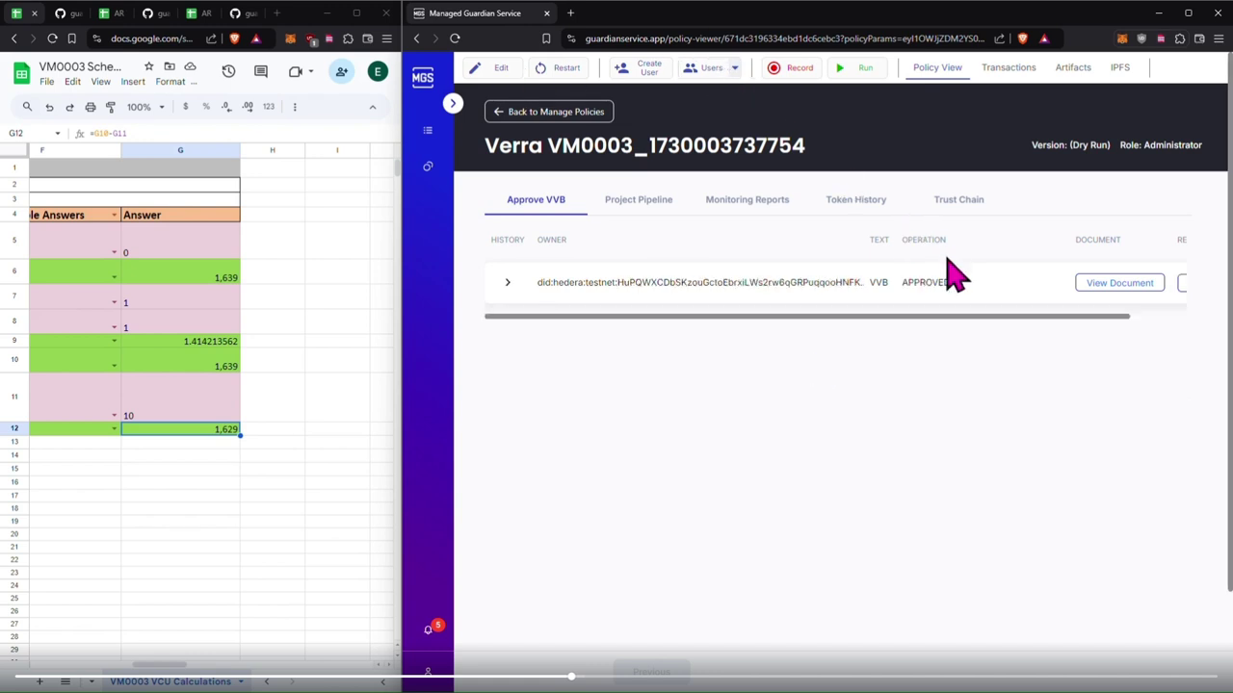
pyautogui.click(708, 69)
# Step: Act as the project proponent and bring up the VM0003 Baseline sheet tab
pyautogui.click(736, 195)
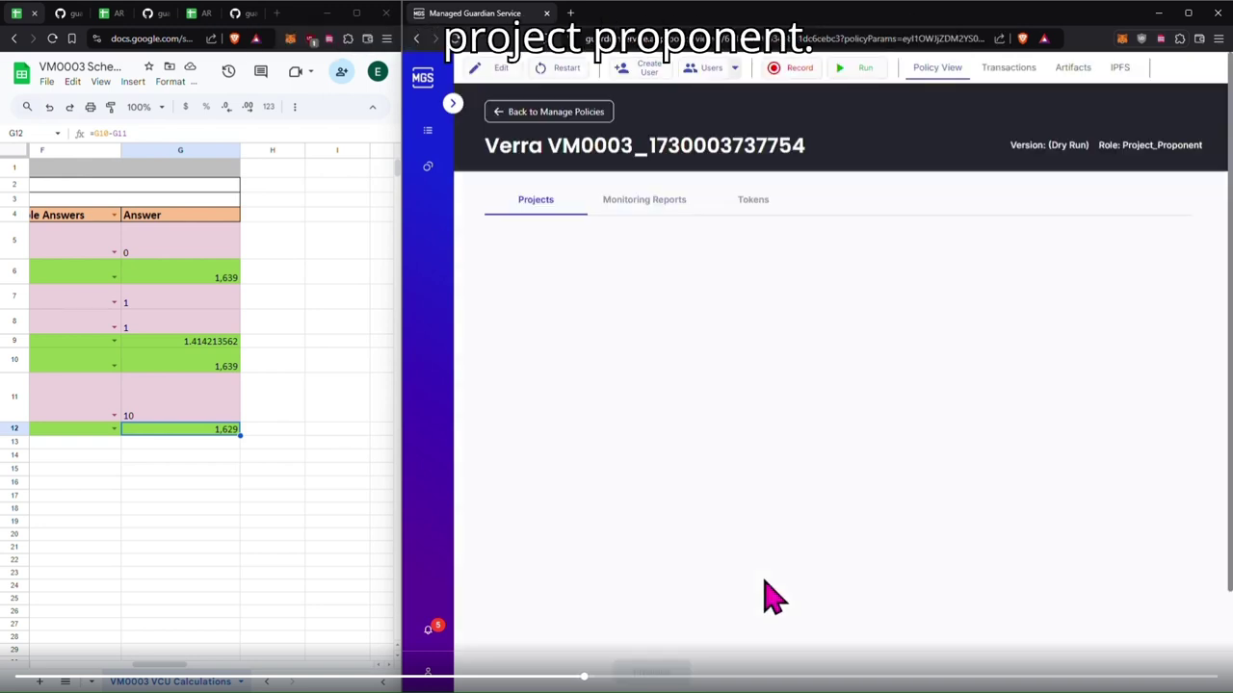
pyautogui.click(268, 682)
pyautogui.click(268, 682)
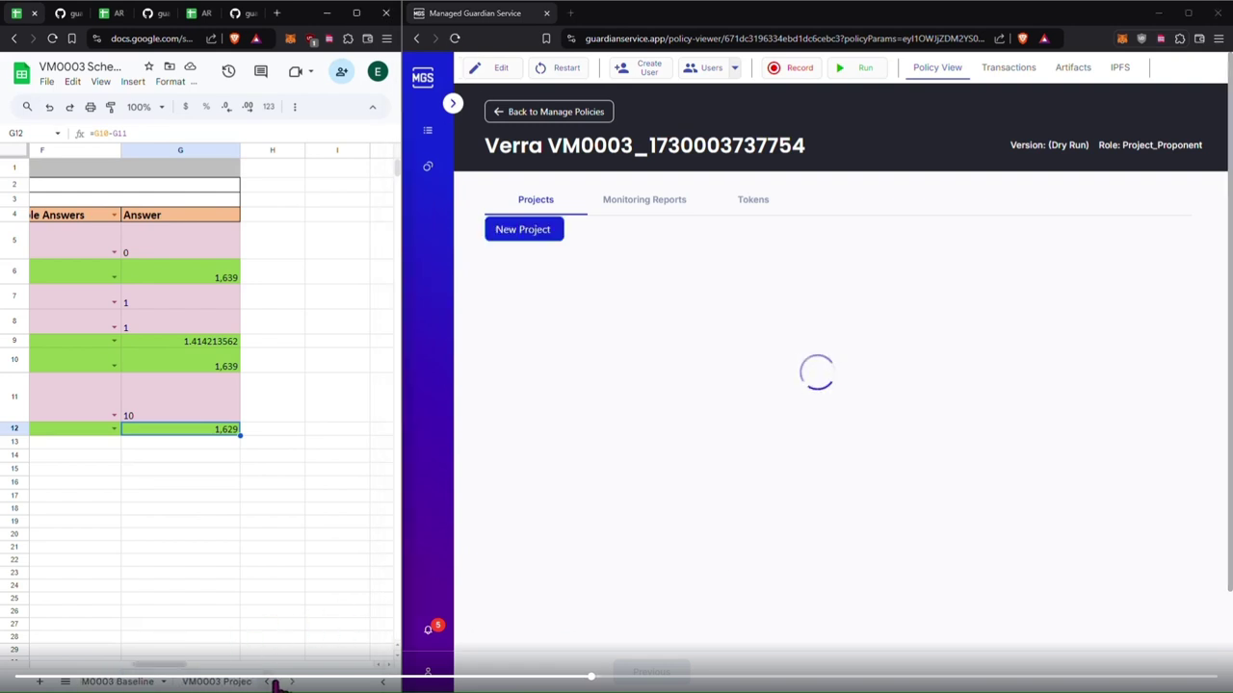
pyautogui.click(173, 682)
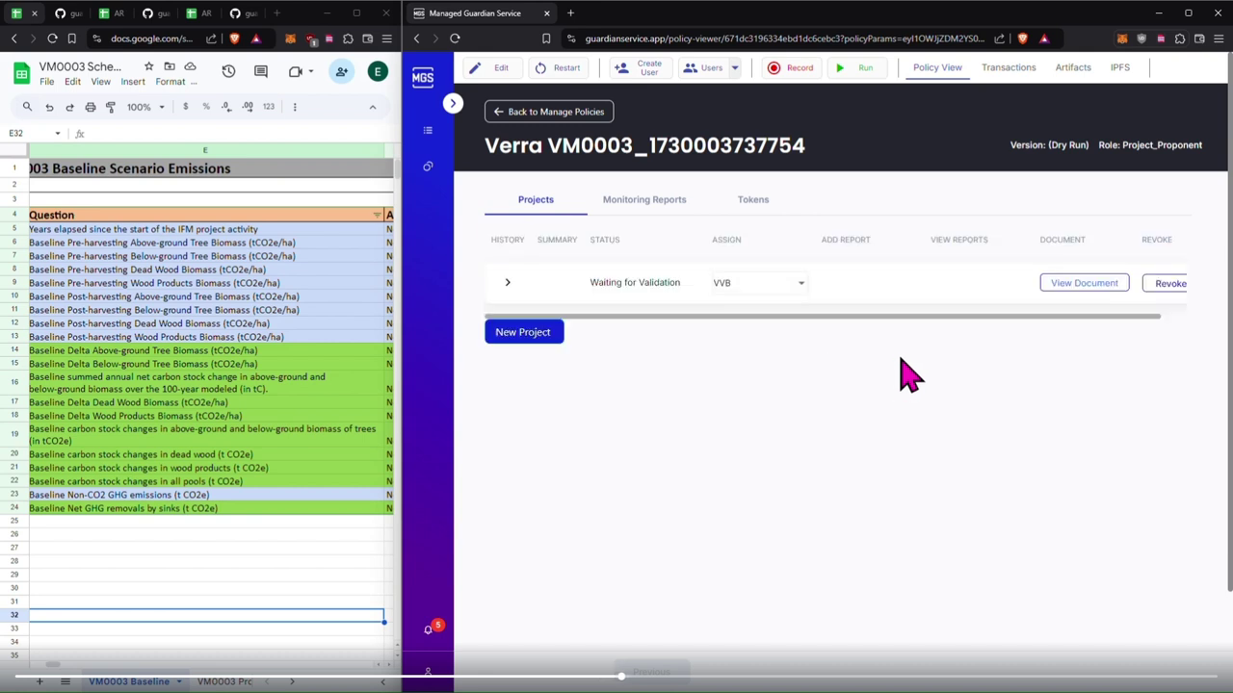
# Step: Act as the VVB user and list the projects assigned to it
pyautogui.click(734, 69)
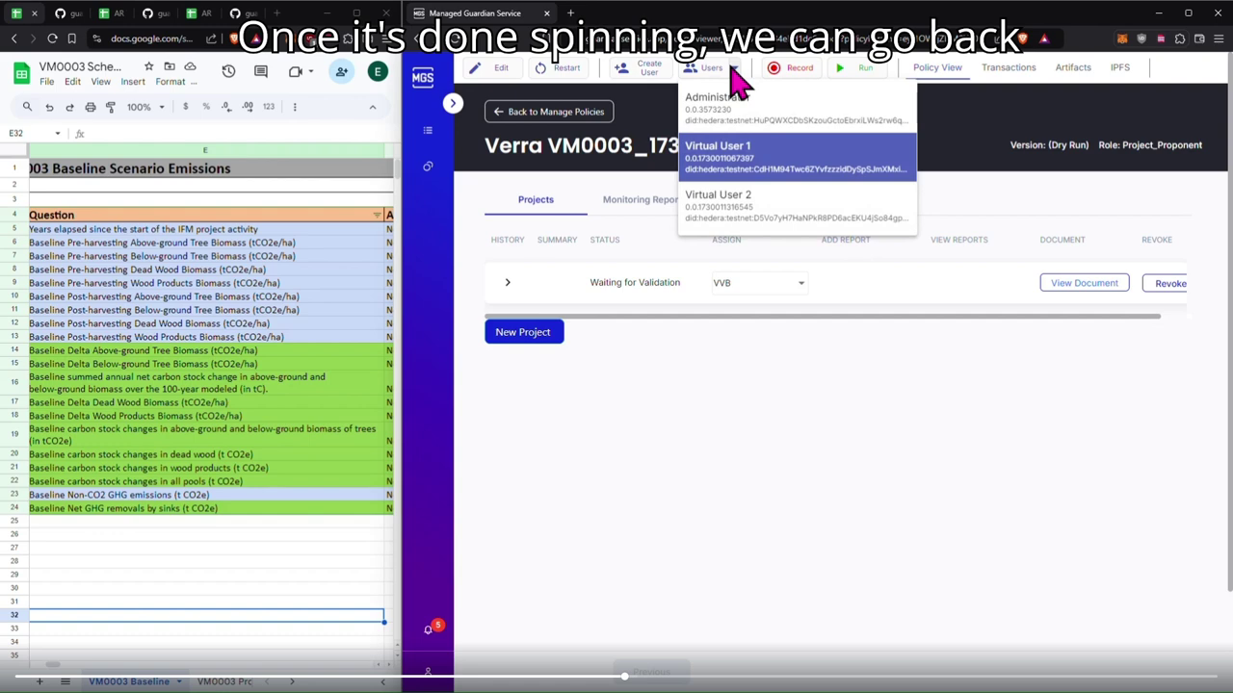
pyautogui.click(742, 204)
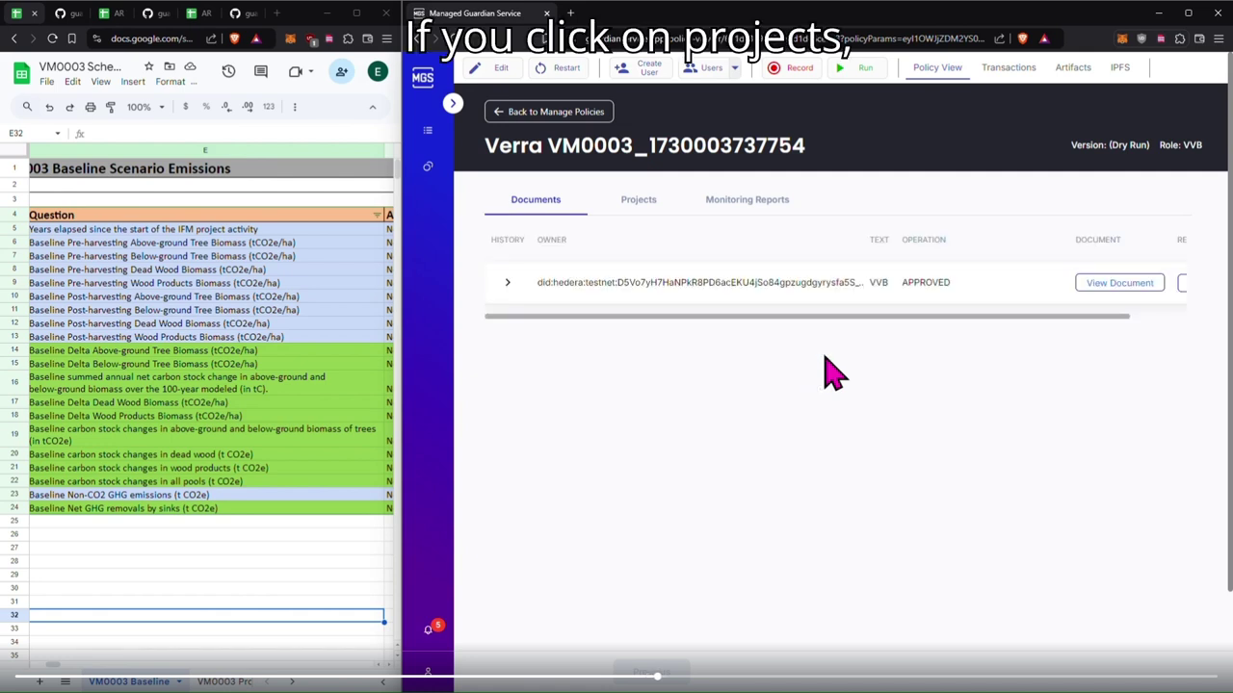
pyautogui.click(639, 200)
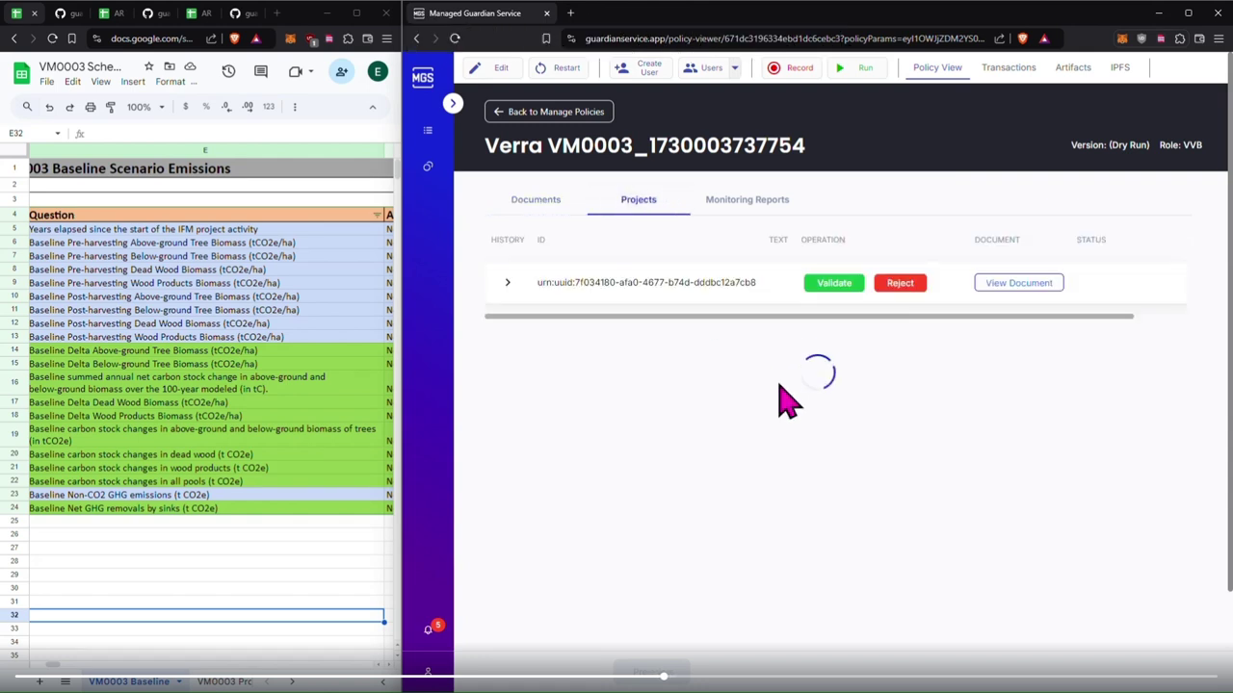
# Step: Review the project document, validate the project, and confirm its history shows Validated
pyautogui.click(1016, 284)
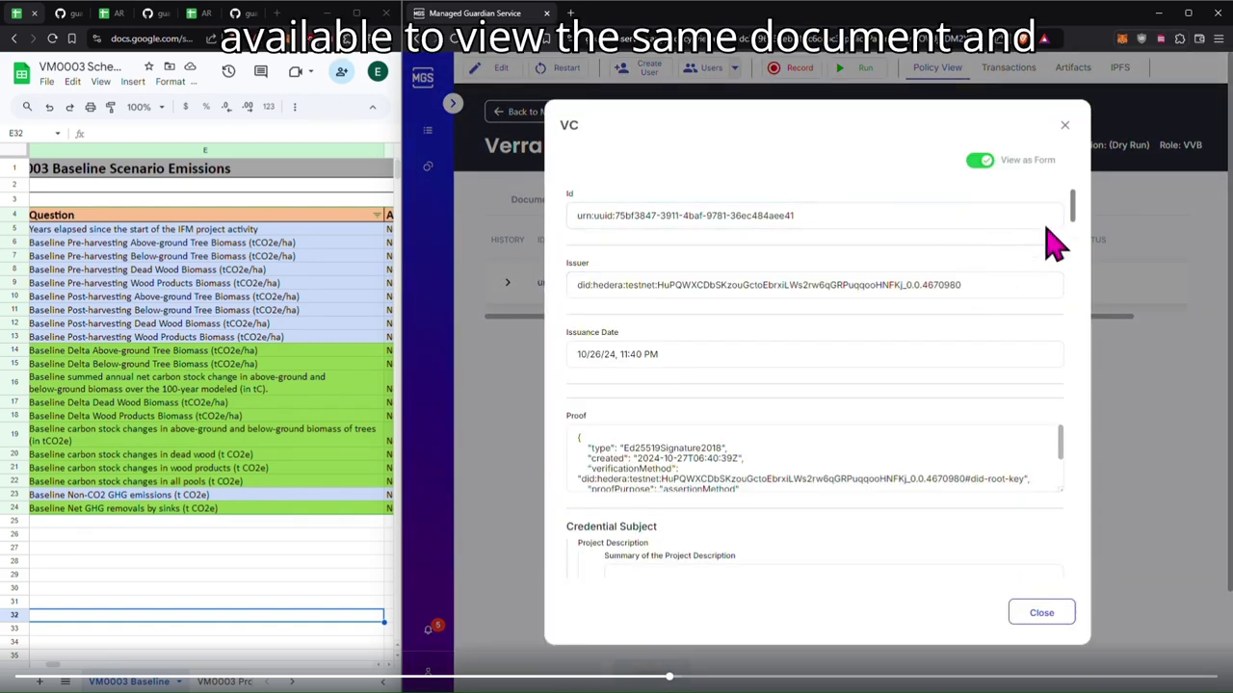
pyautogui.click(1064, 126)
pyautogui.click(826, 285)
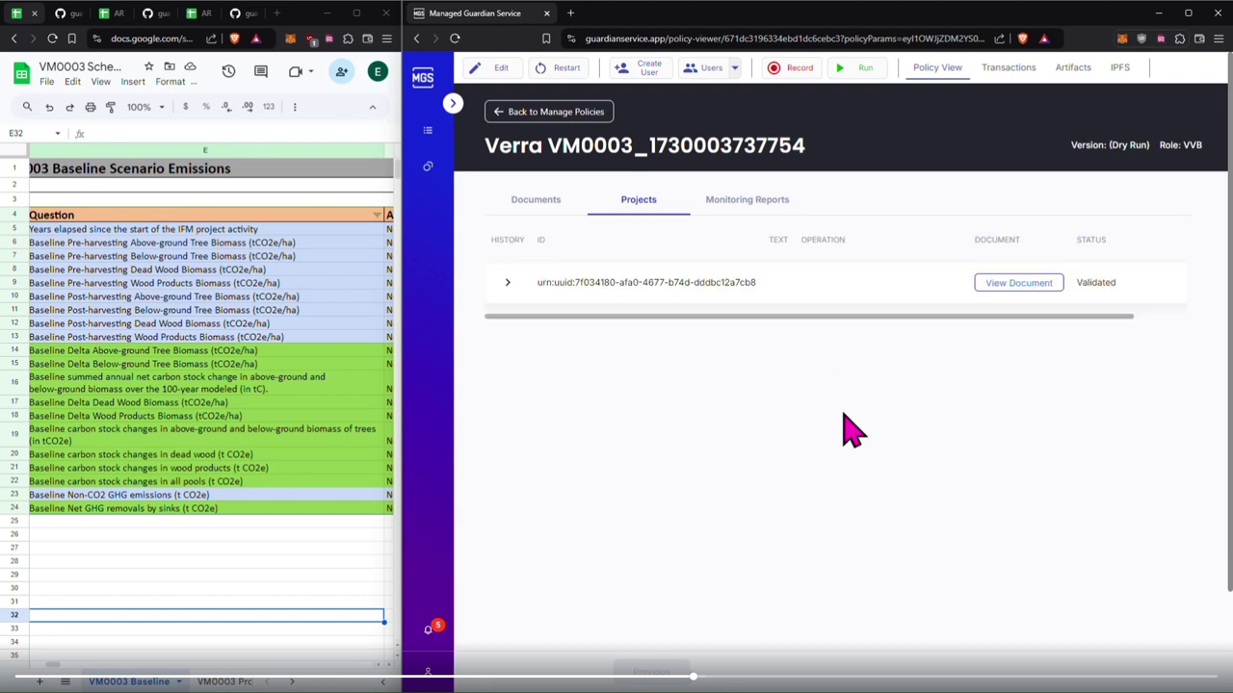
pyautogui.click(507, 283)
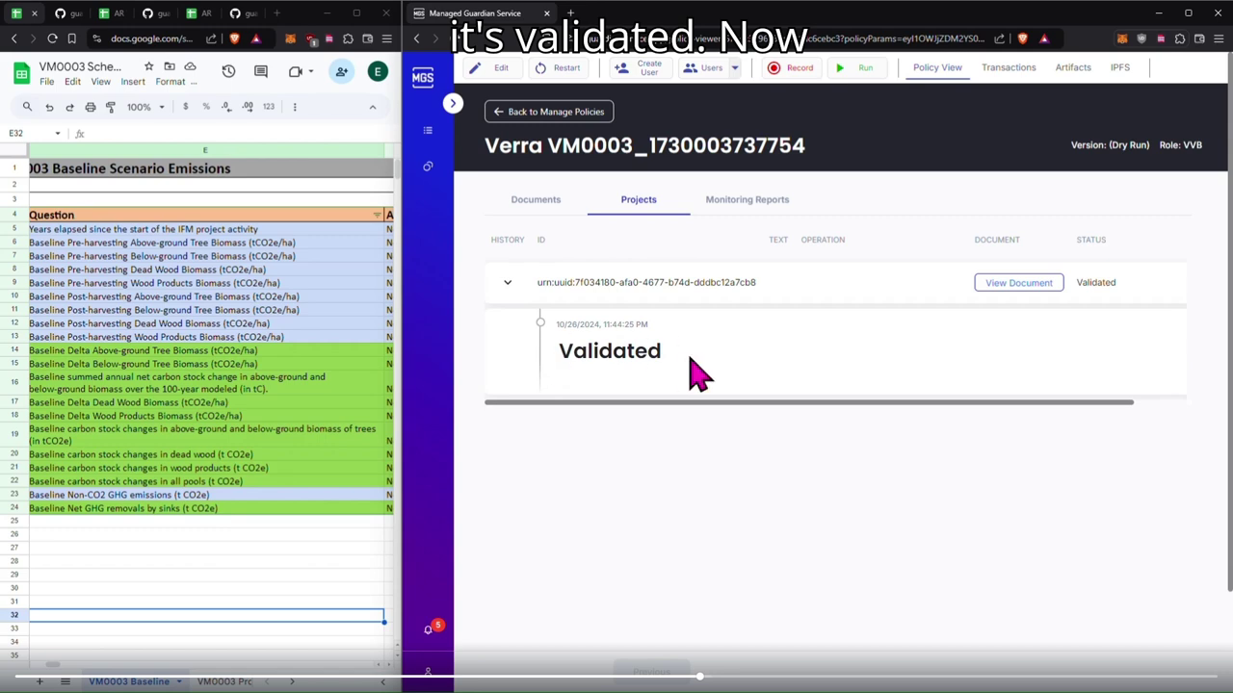
# Step: As Virtual User 1, start a monitoring report for the validated project, auto-filled with test data
pyautogui.click(715, 79)
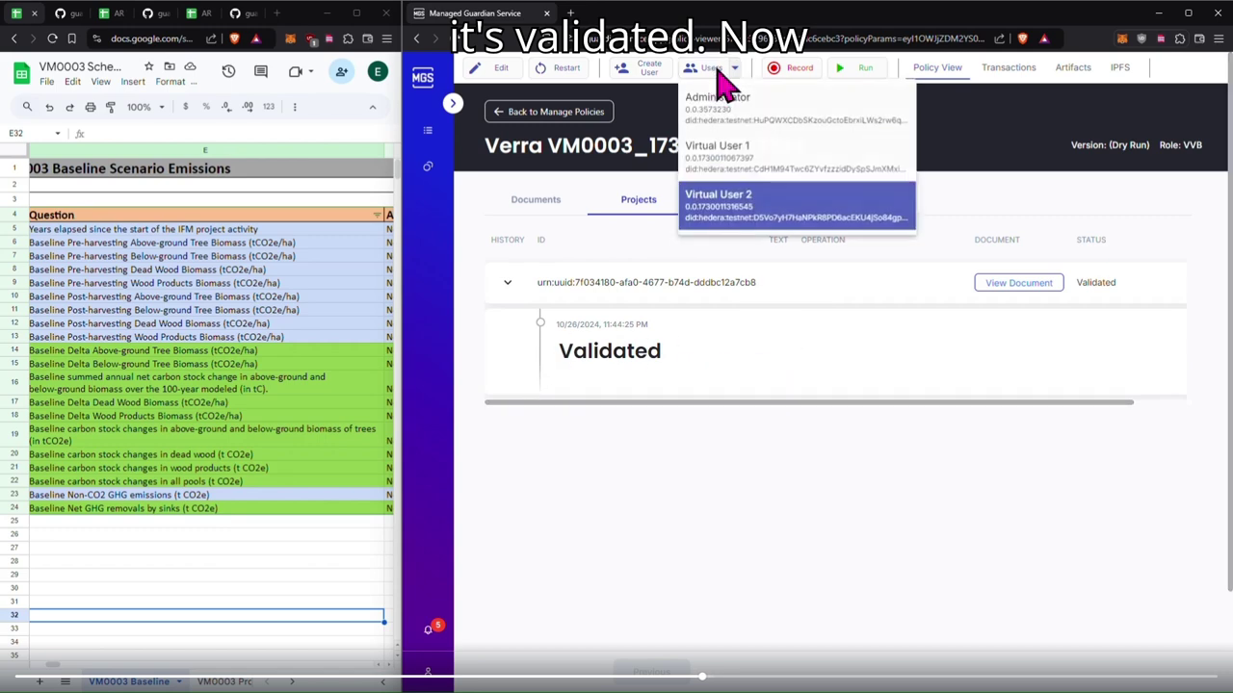
pyautogui.click(746, 150)
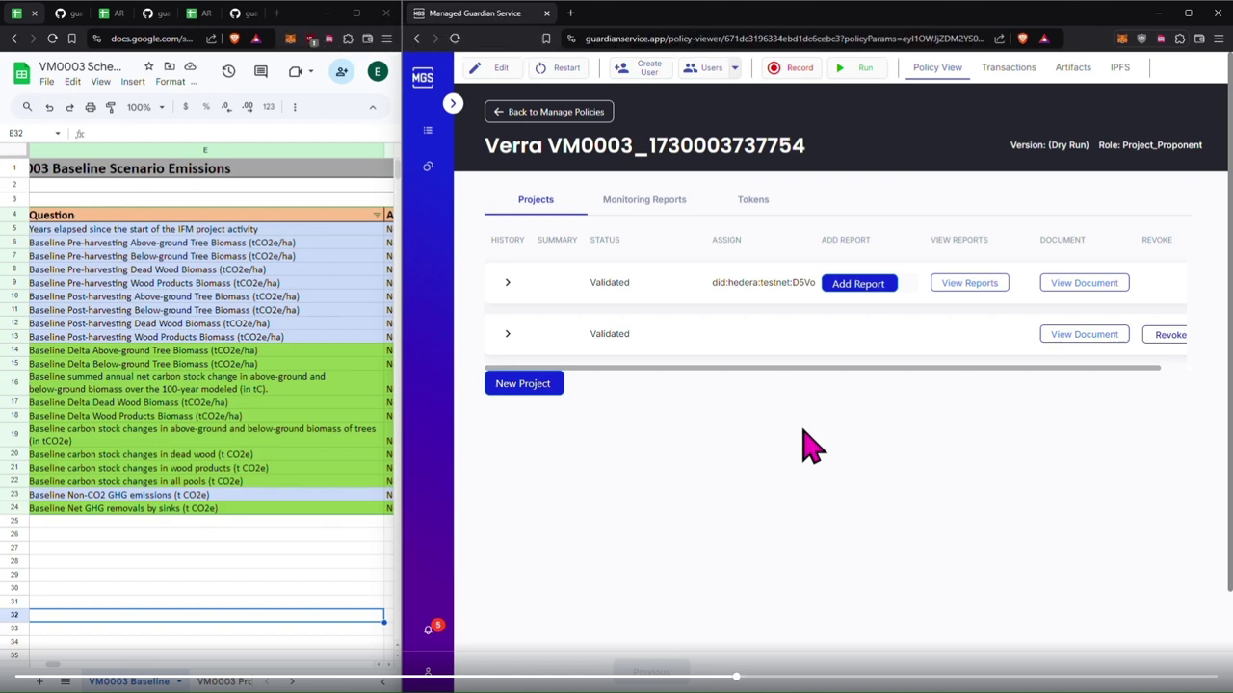
pyautogui.click(843, 285)
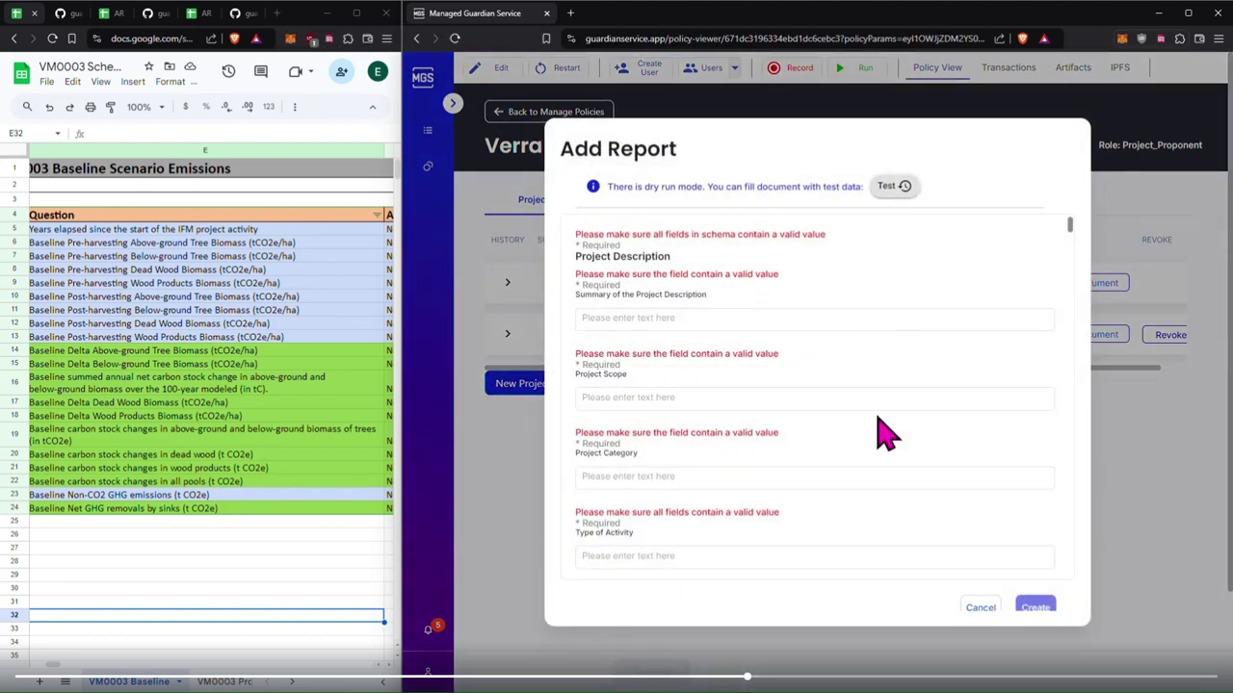
pyautogui.click(886, 186)
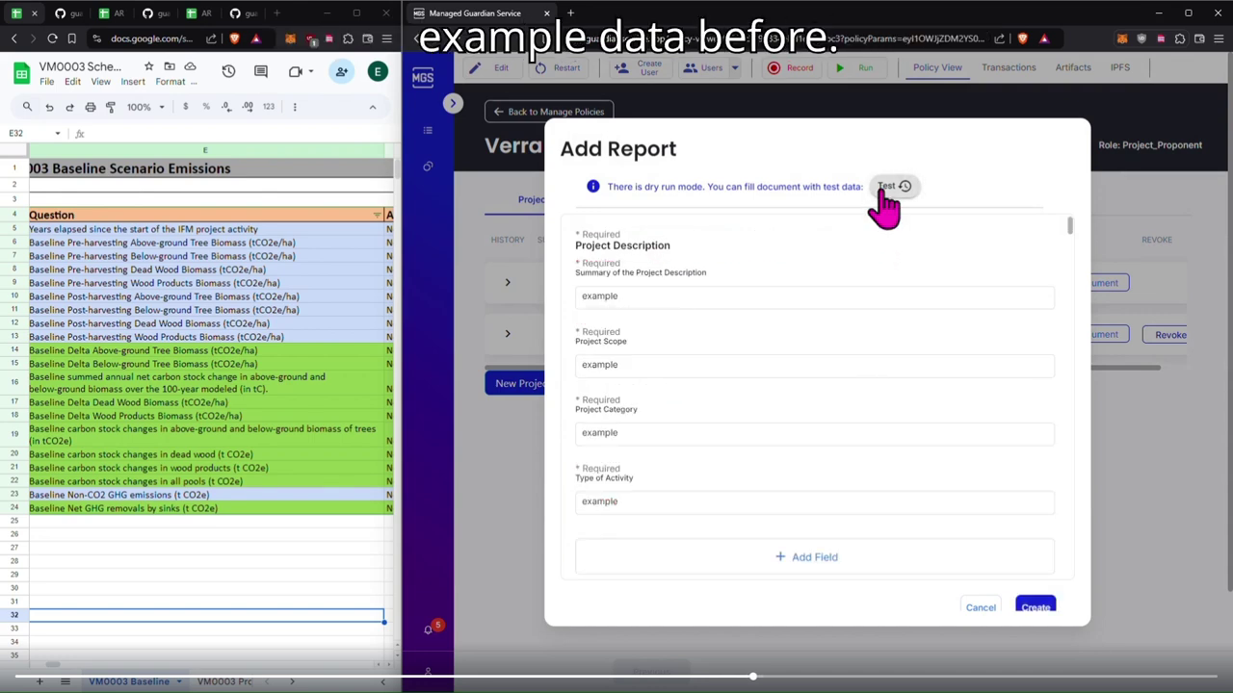
# Step: Scroll the report form down to the 'Years elapsed' baseline questions and widen the spreadsheet
pyautogui.click(876, 366)
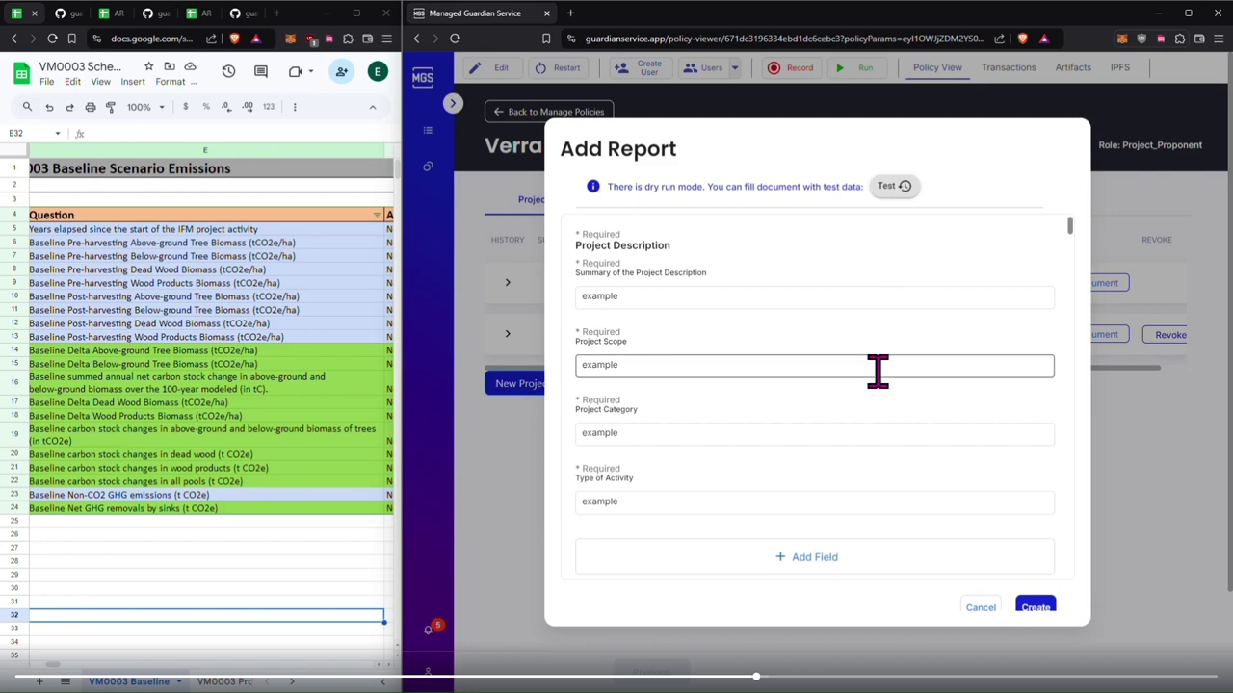
pyautogui.scroll(-1, 891, 390)
pyautogui.click(875, 366)
pyautogui.scroll(-8, 875, 368)
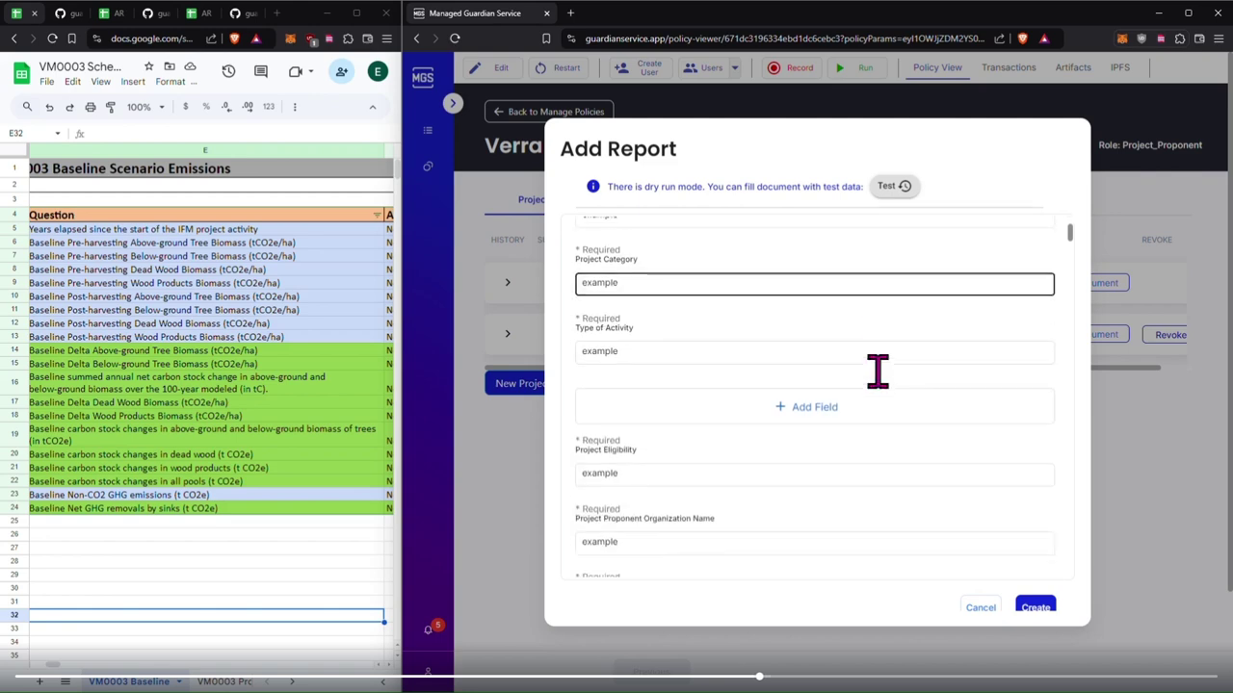
pyautogui.scroll(-15, 877, 372)
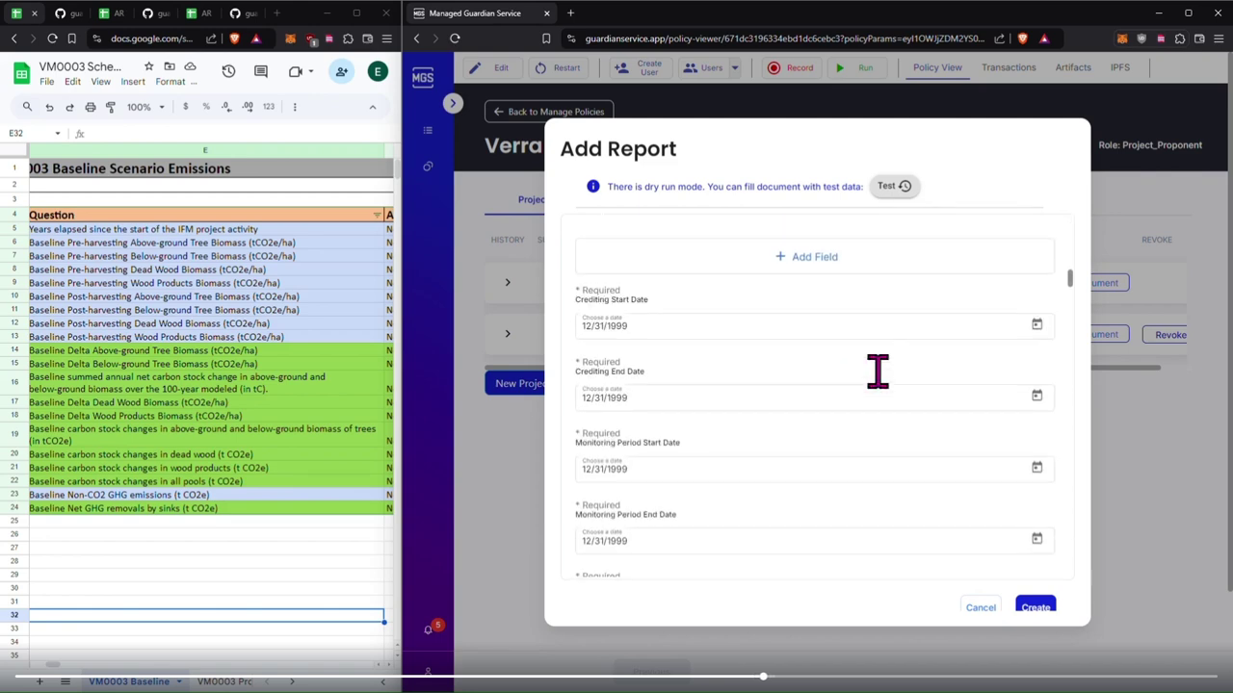
pyautogui.scroll(-15, 877, 372)
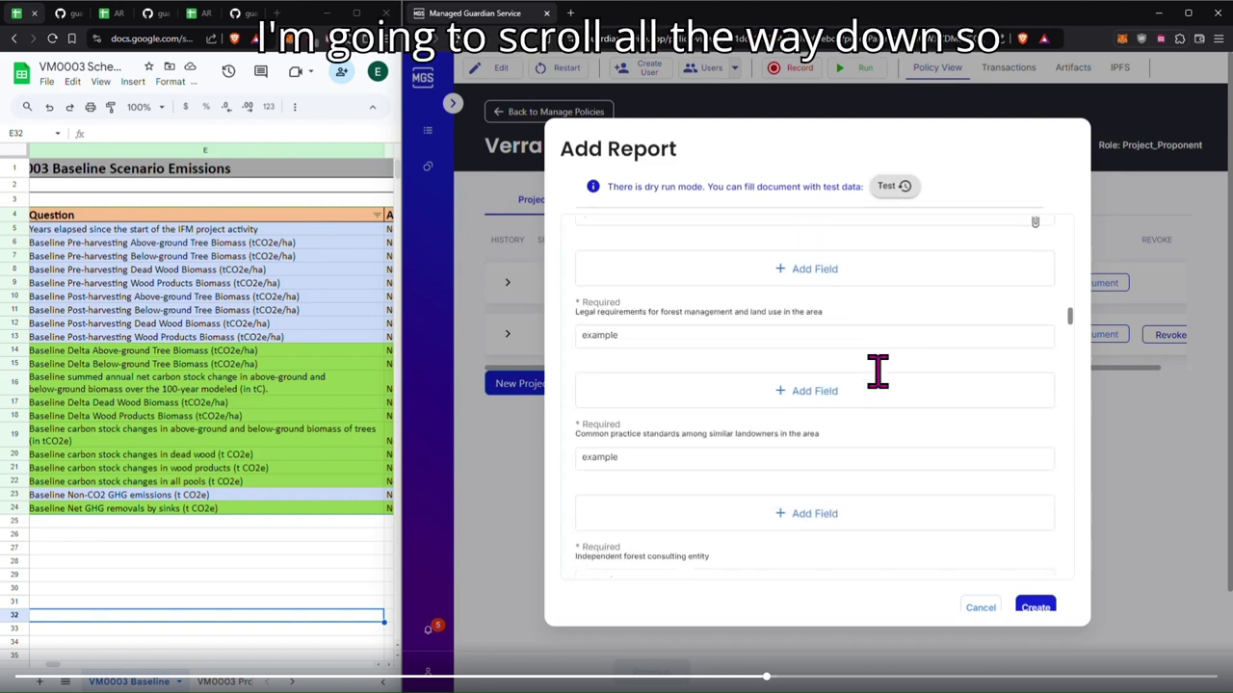
pyautogui.scroll(-15, 883, 388)
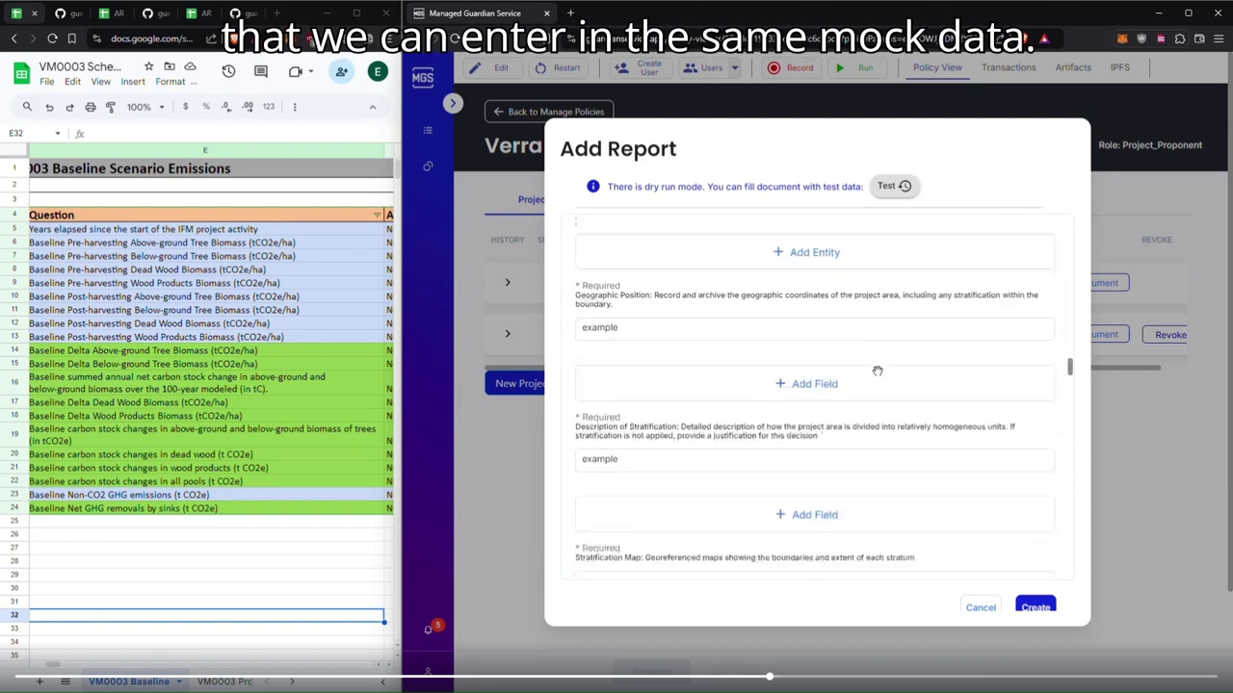
pyautogui.scroll(-6, 877, 372)
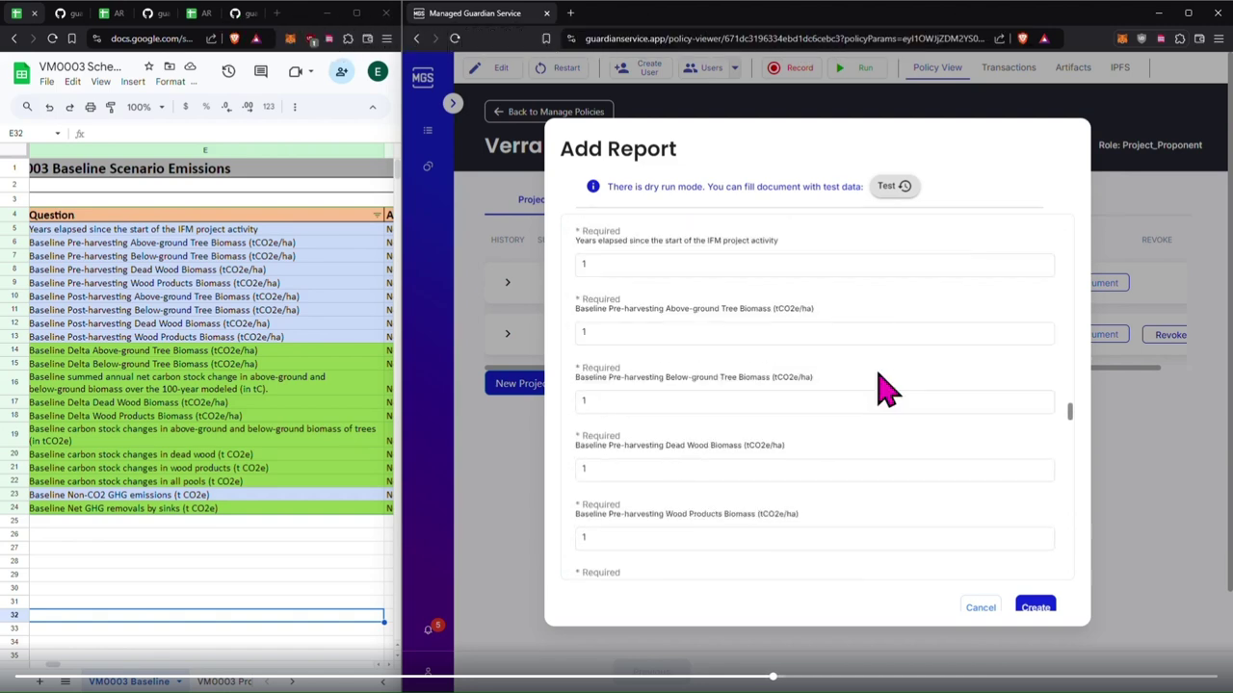
pyautogui.moveTo(402, 459); pyautogui.dragTo(581, 439)
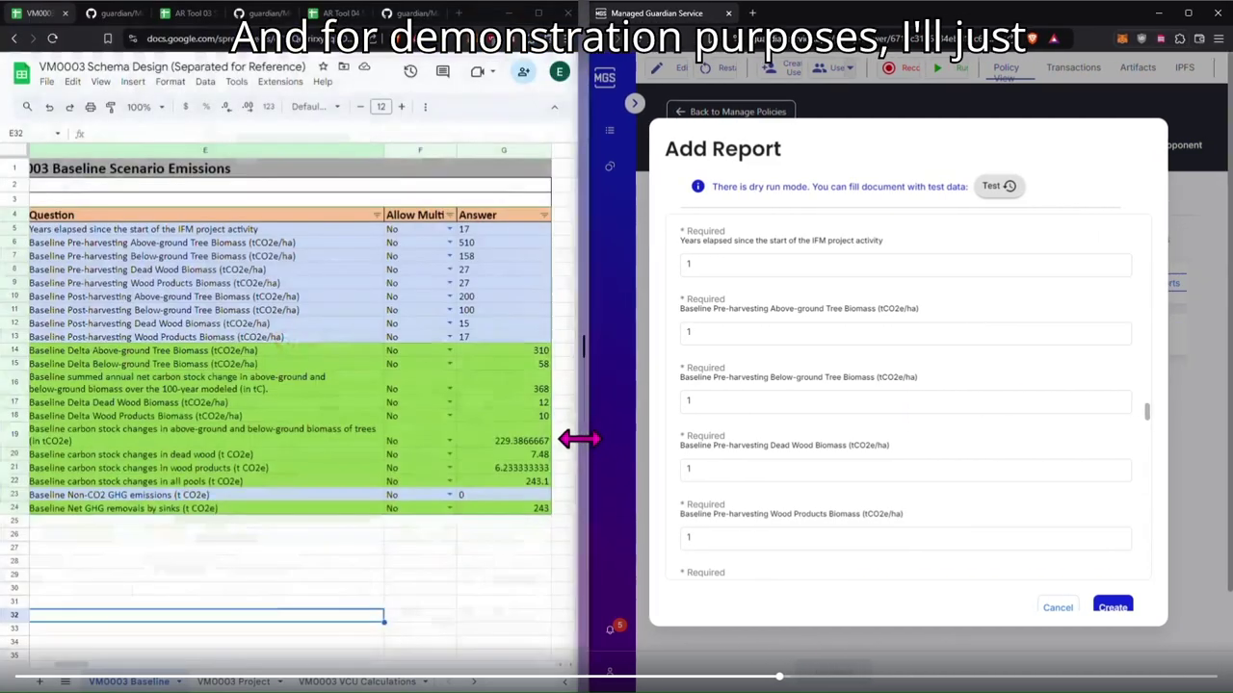
# Step: Enter baseline values: 17 years elapsed, biomass 510, 158, 27 and 27
pyautogui.click(757, 265)
pyautogui.write('17')
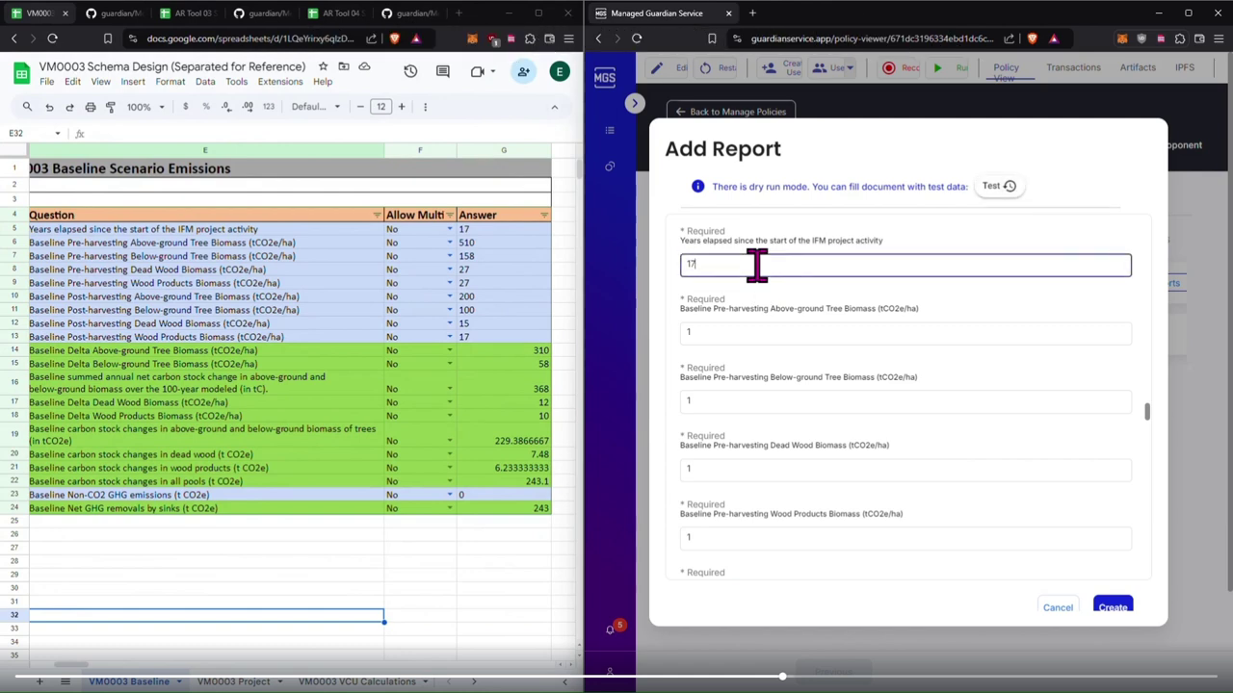
pyautogui.press('Tab')
pyautogui.write('510')
pyautogui.press('Tab')
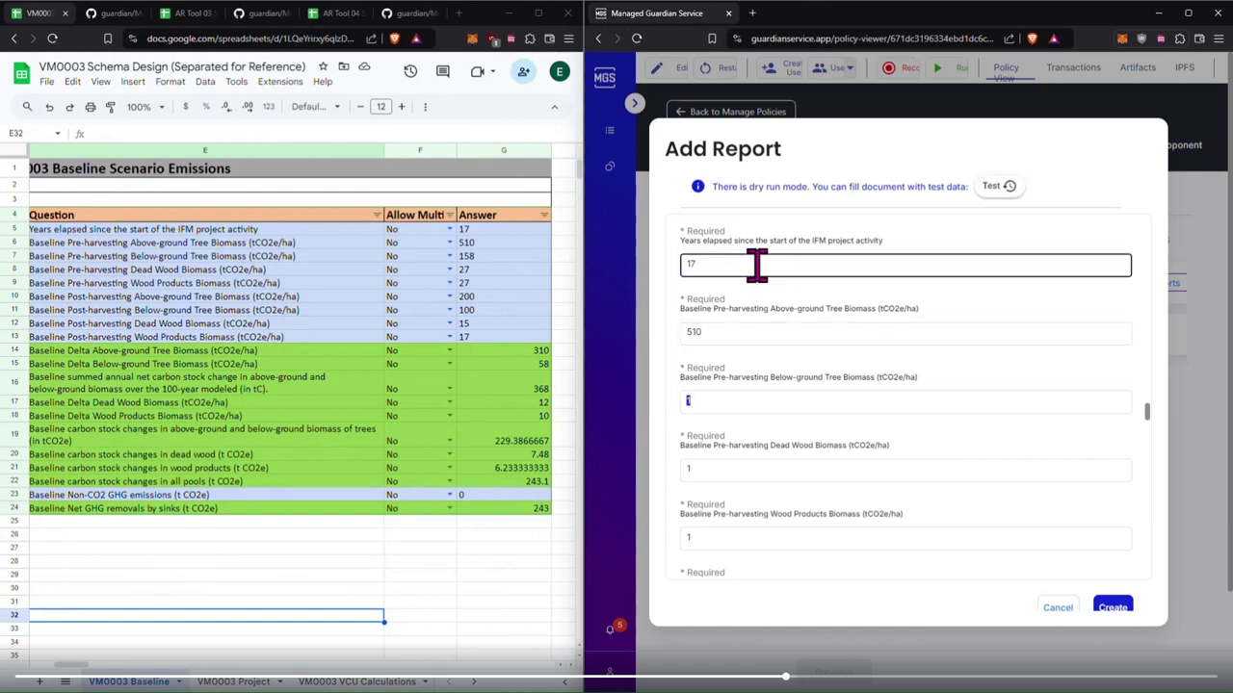
pyautogui.write('158')
pyautogui.press('Tab')
pyautogui.write('27')
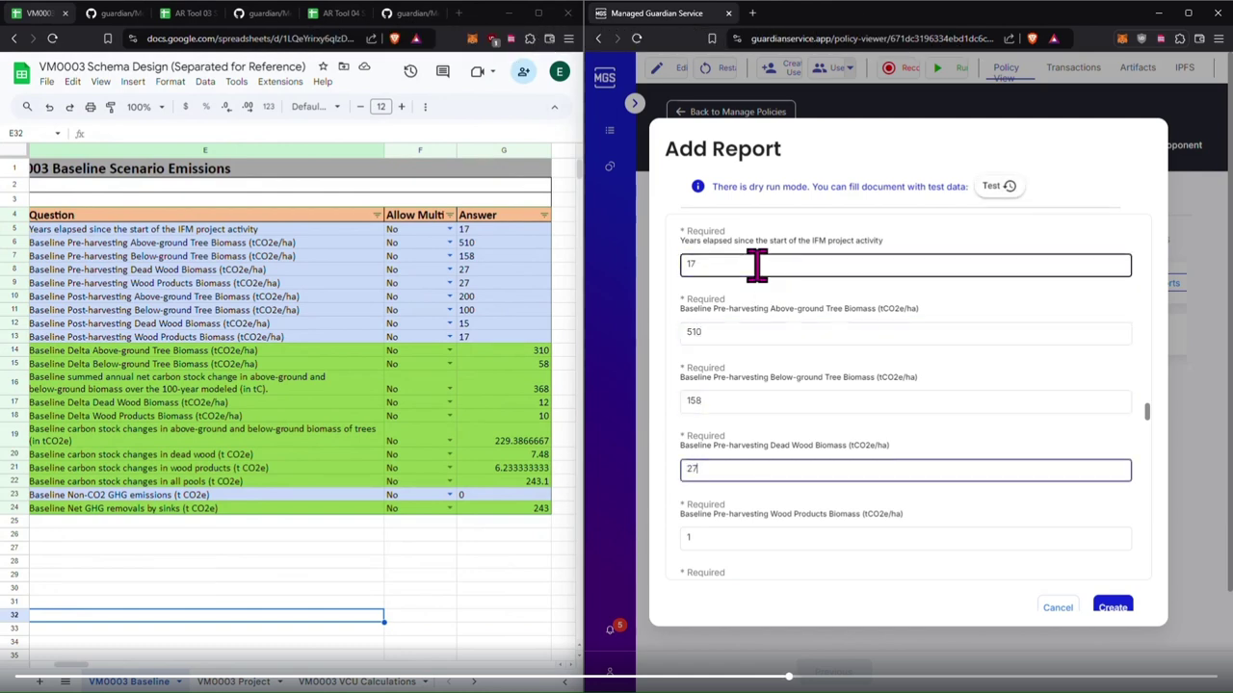
pyautogui.press('Tab')
pyautogui.write('27')
# Step: Enter baseline post-harvesting values 200, 15, 17 and 0
pyautogui.press('Tab')
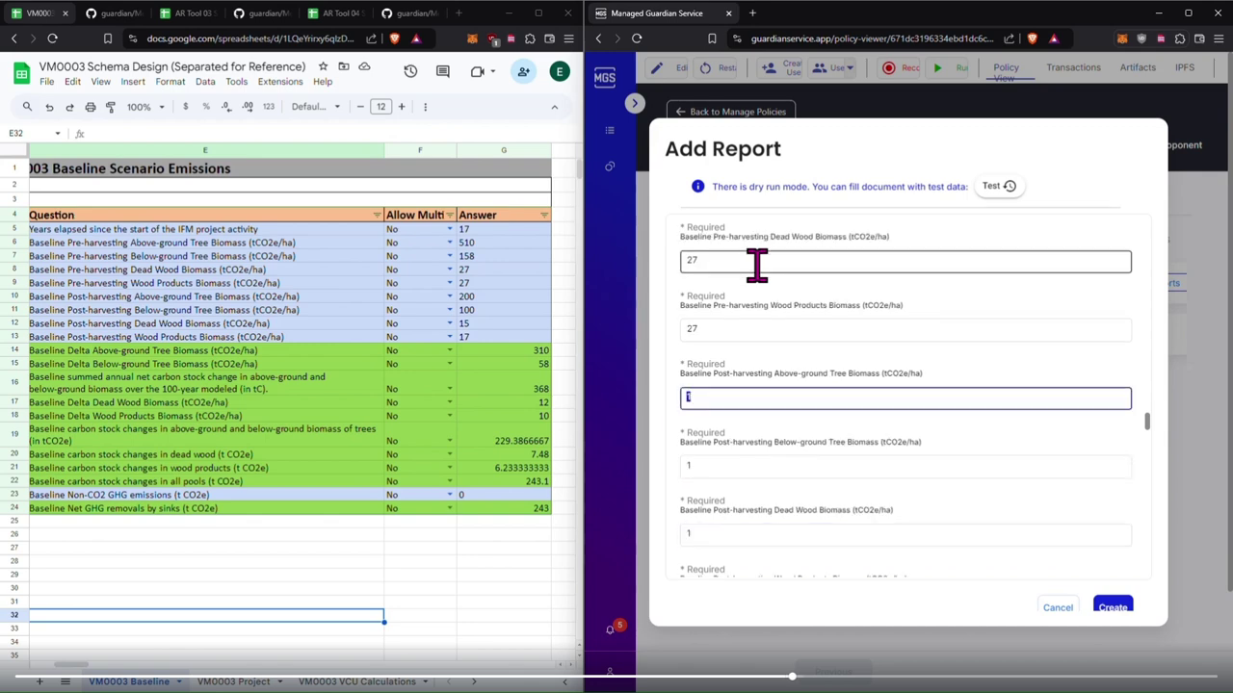
pyautogui.write('200')
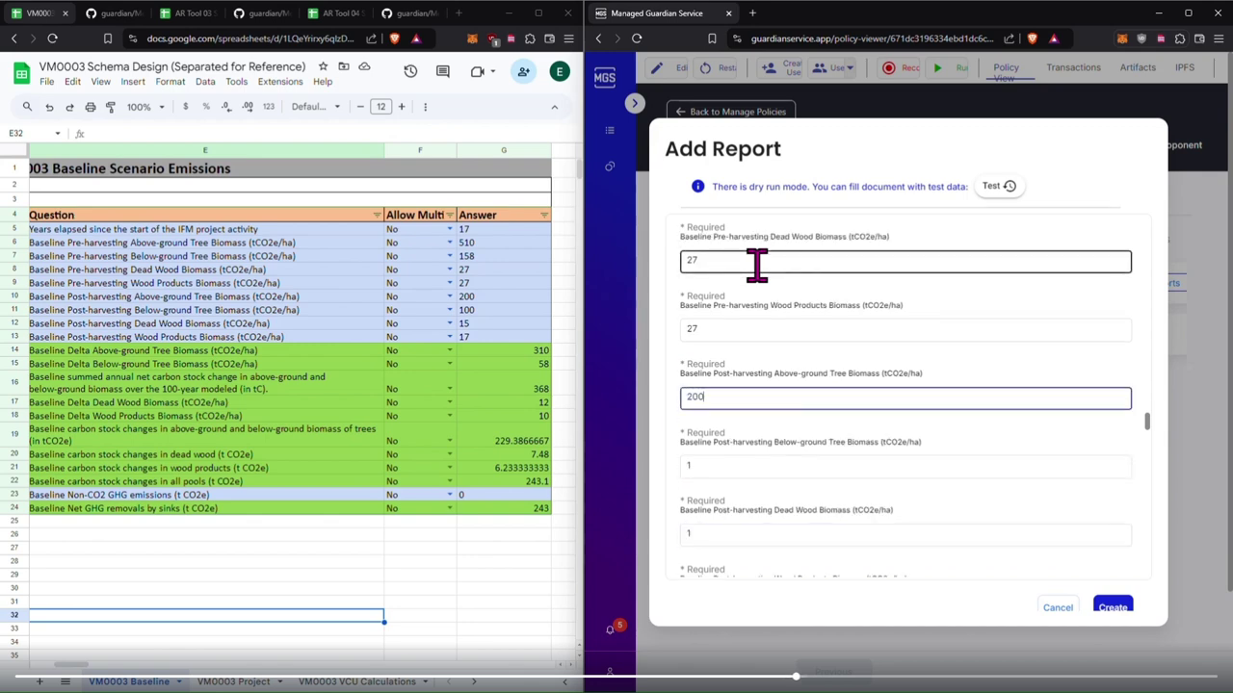
pyautogui.press('Tab')
pyautogui.press('Tab')
pyautogui.write('15')
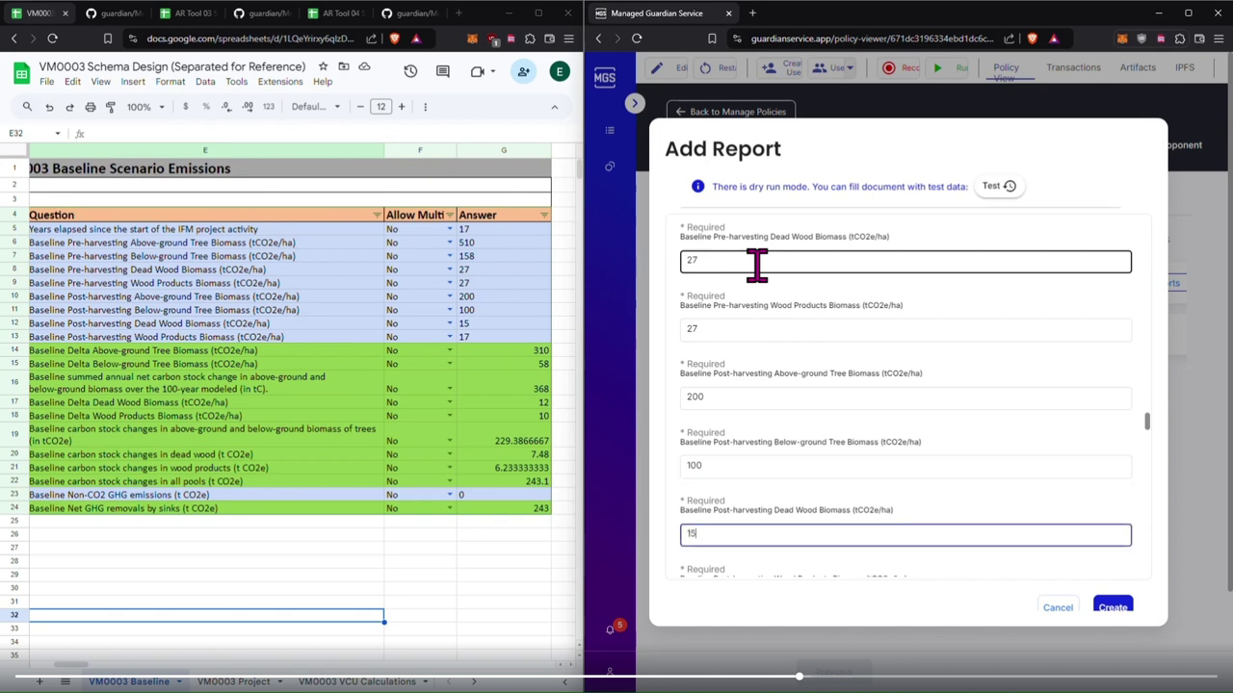
pyautogui.press('Tab')
pyautogui.write('17')
pyautogui.press('Tab')
pyautogui.write('0')
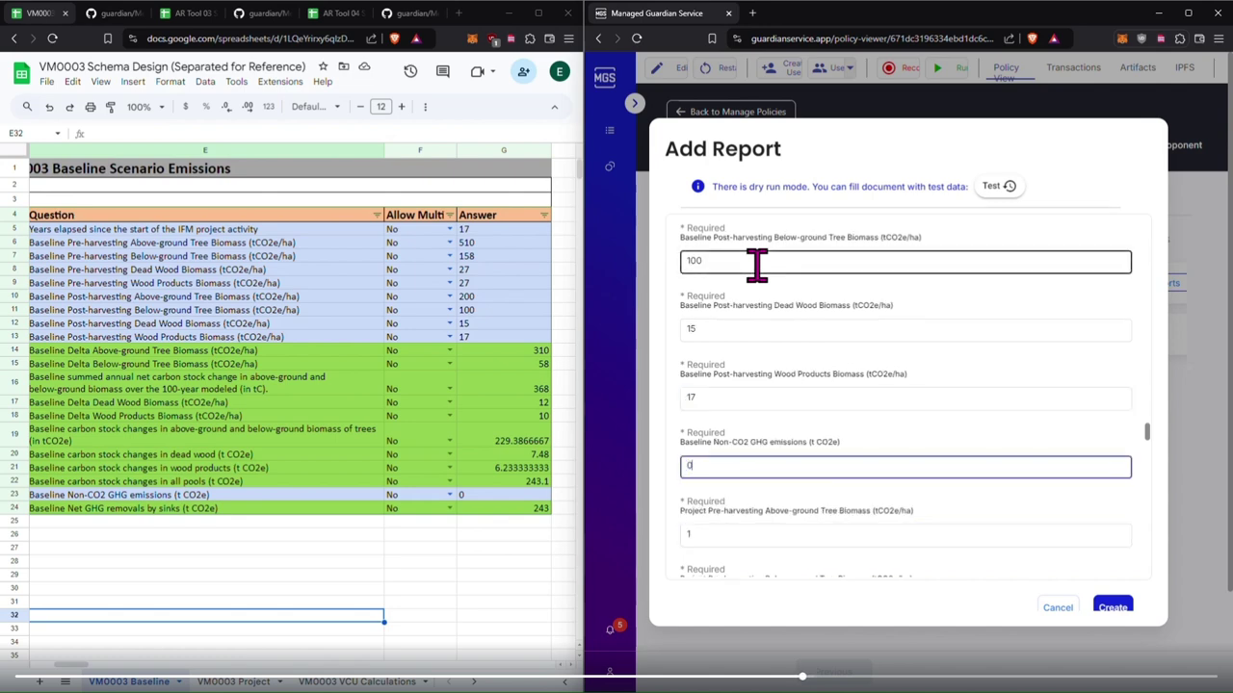
pyautogui.press('Tab')
pyautogui.scroll(-3, 771, 357)
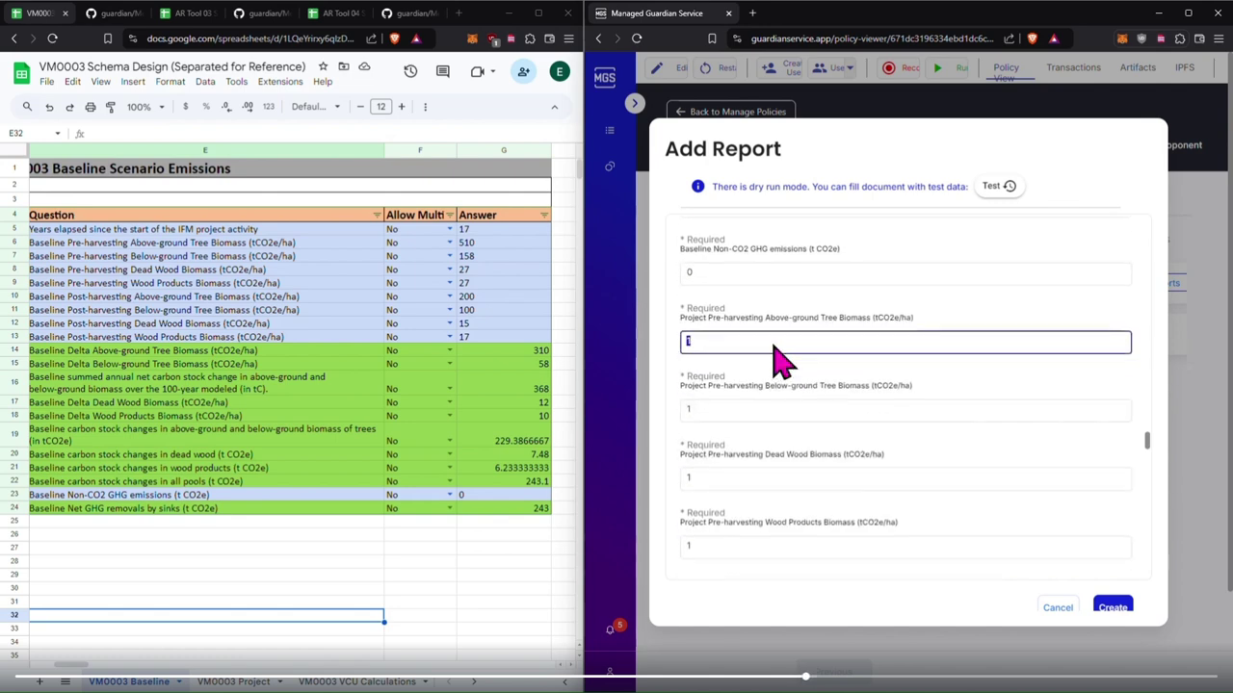
# Step: From the VM0003 Project sheet, enter project pre-harvesting above-ground 51 and wood products 2
pyautogui.click(234, 682)
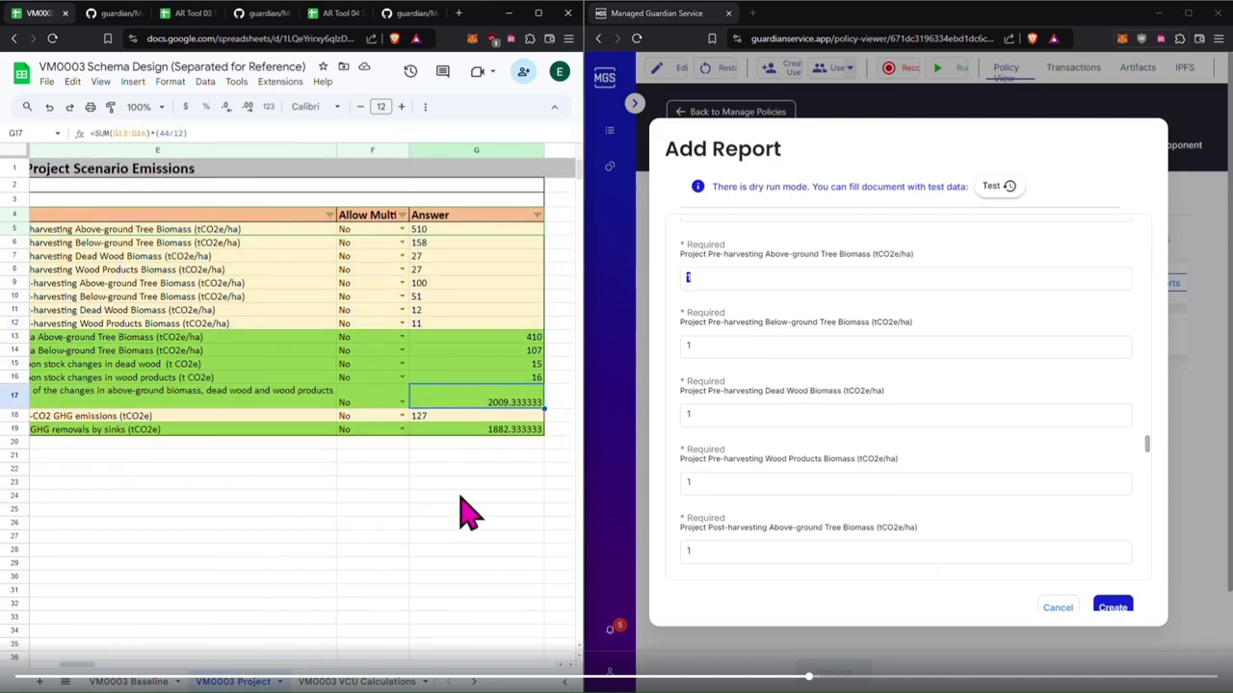
pyautogui.click(764, 280)
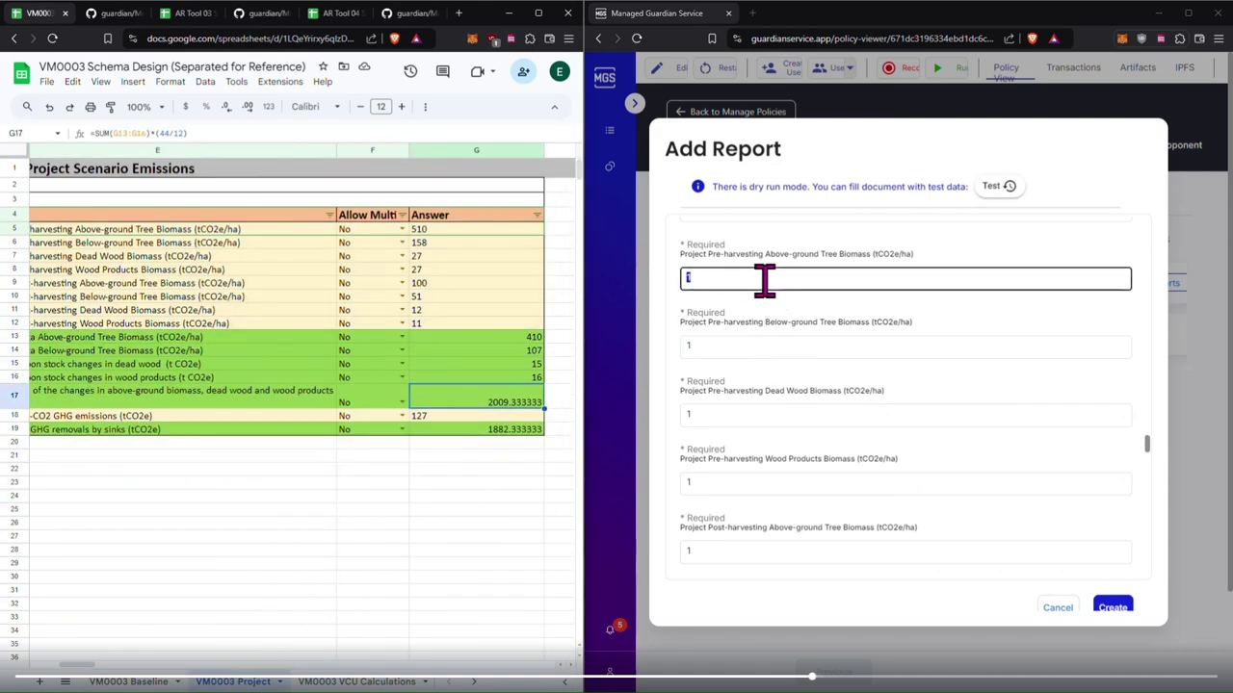
pyautogui.rightClick(764, 281)
pyautogui.click(743, 276)
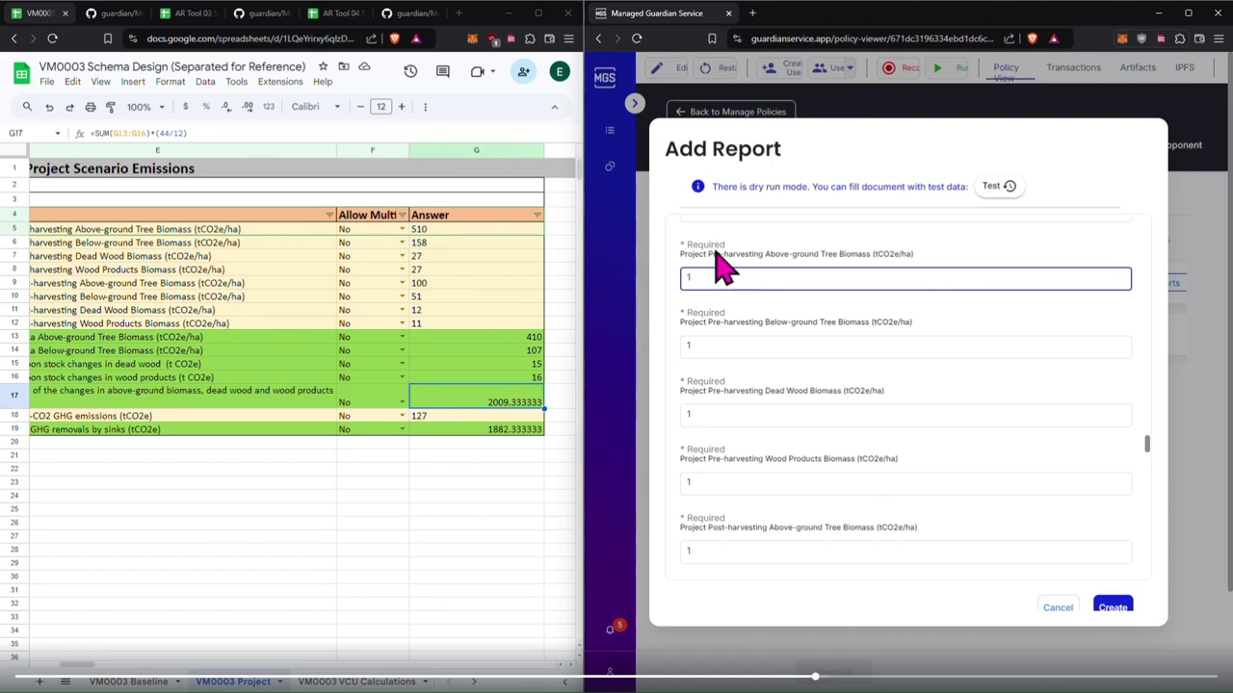
pyautogui.press('BackSpace')
pyautogui.write('510')
pyautogui.press('Tab')
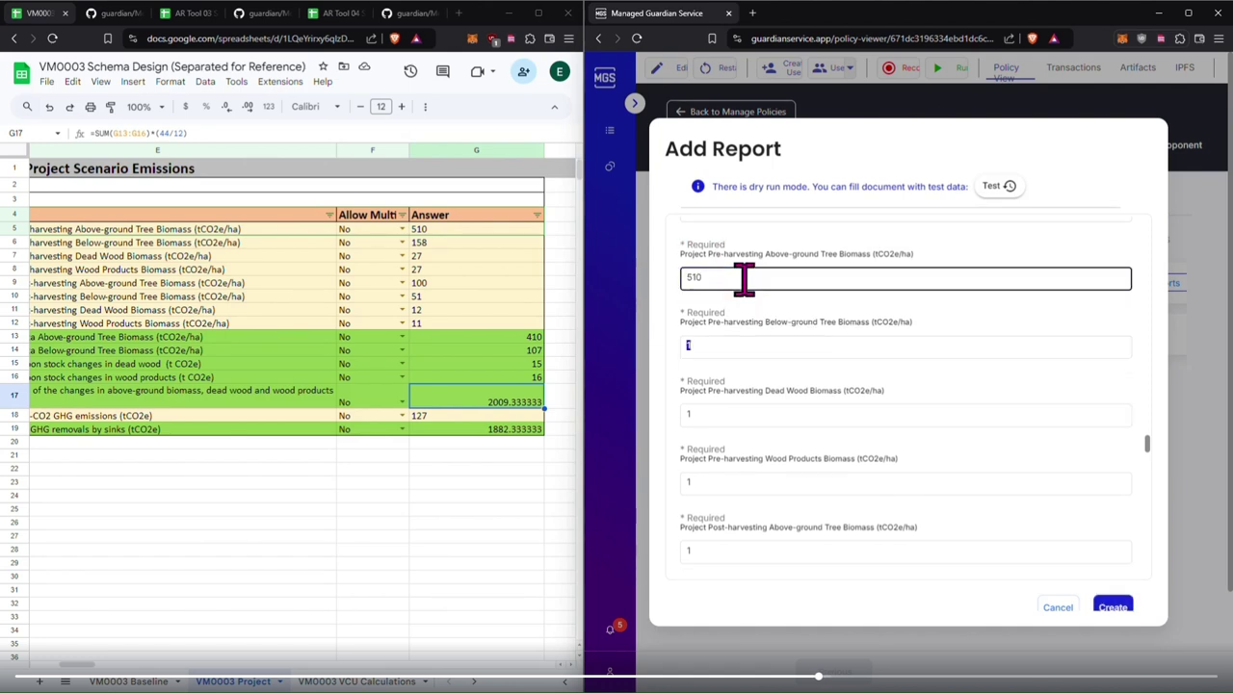
pyautogui.press('Tab')
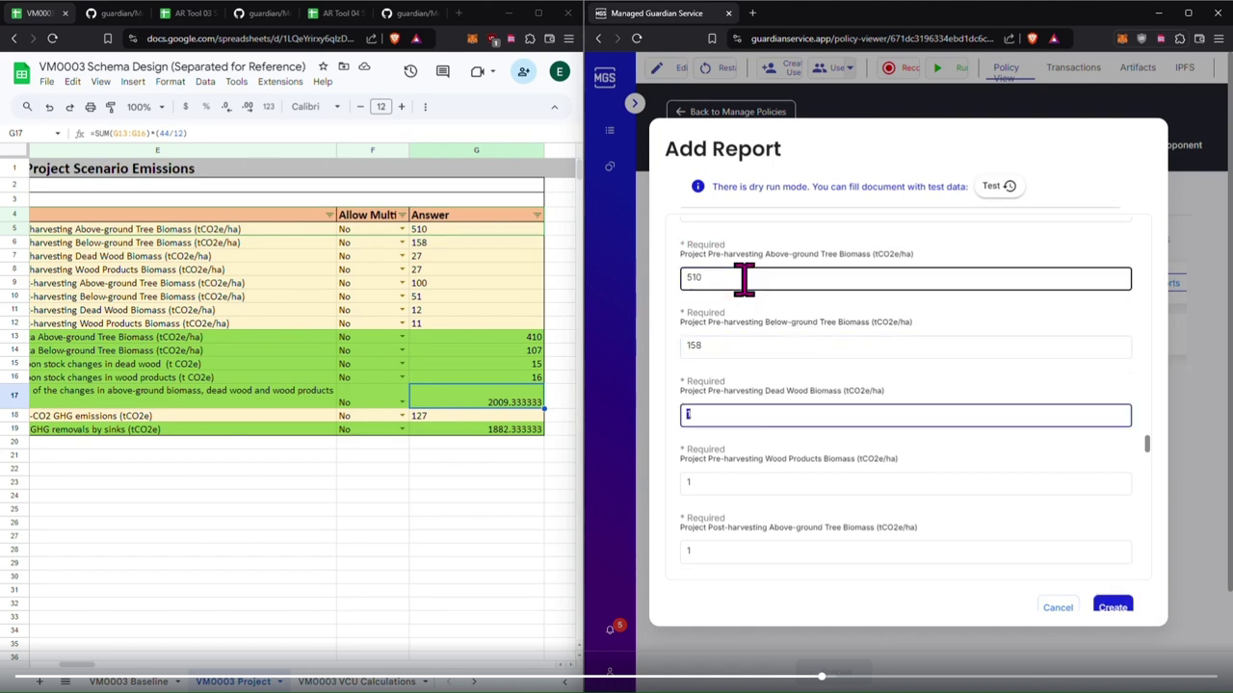
pyautogui.press('Tab')
pyautogui.write('2')
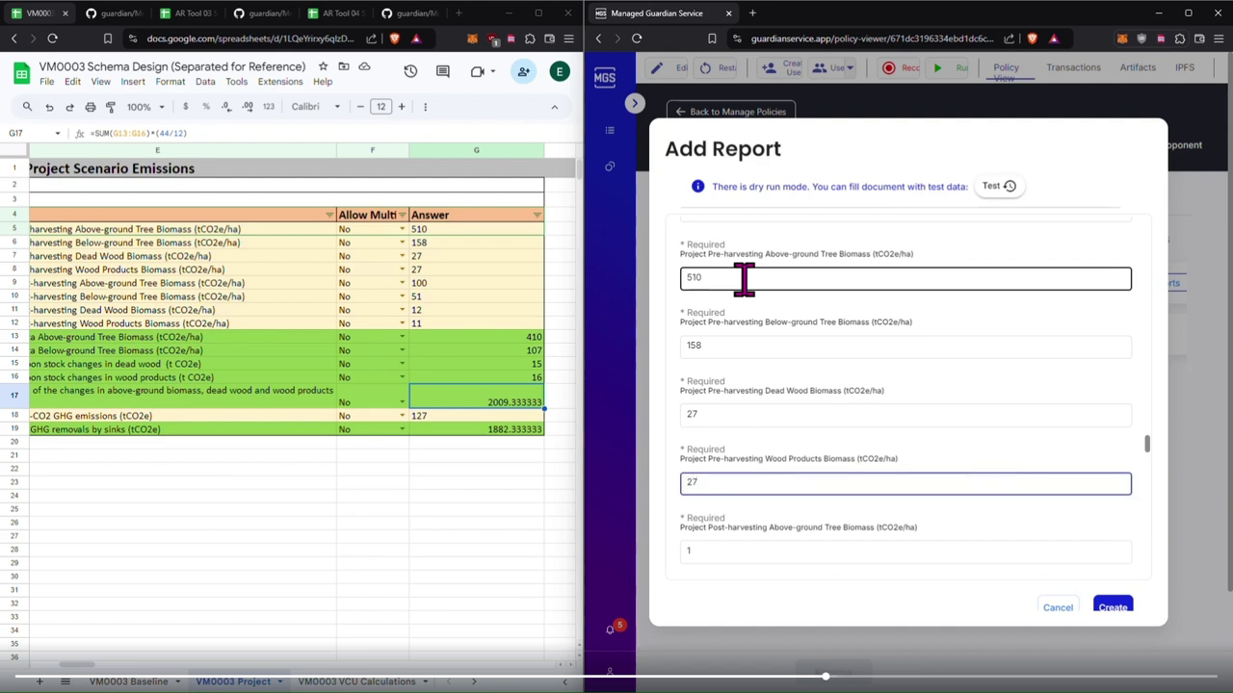
# Step: Enter project post-harvesting values 100, 51, 12 and 11
pyautogui.press('Tab')
pyautogui.write('100')
pyautogui.press('Tab')
pyautogui.write('51')
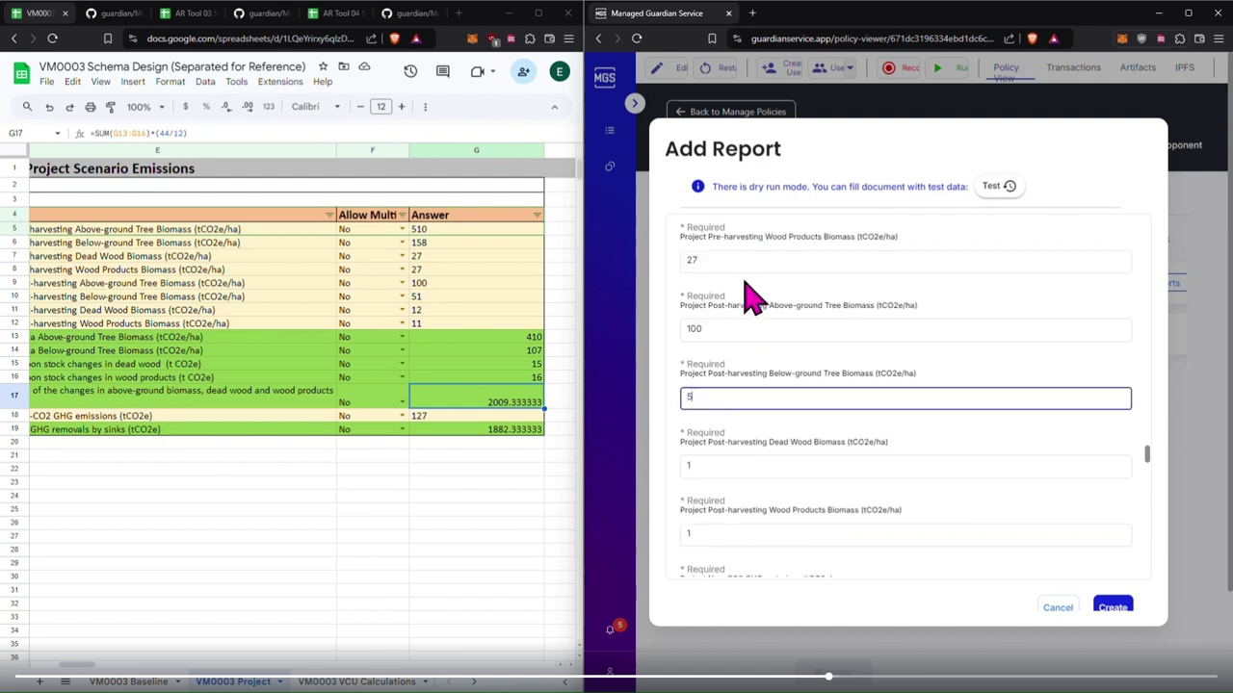
pyautogui.press('Tab')
pyautogui.write('12')
pyautogui.press('Tab')
pyautogui.write('11')
pyautogui.press('Tab')
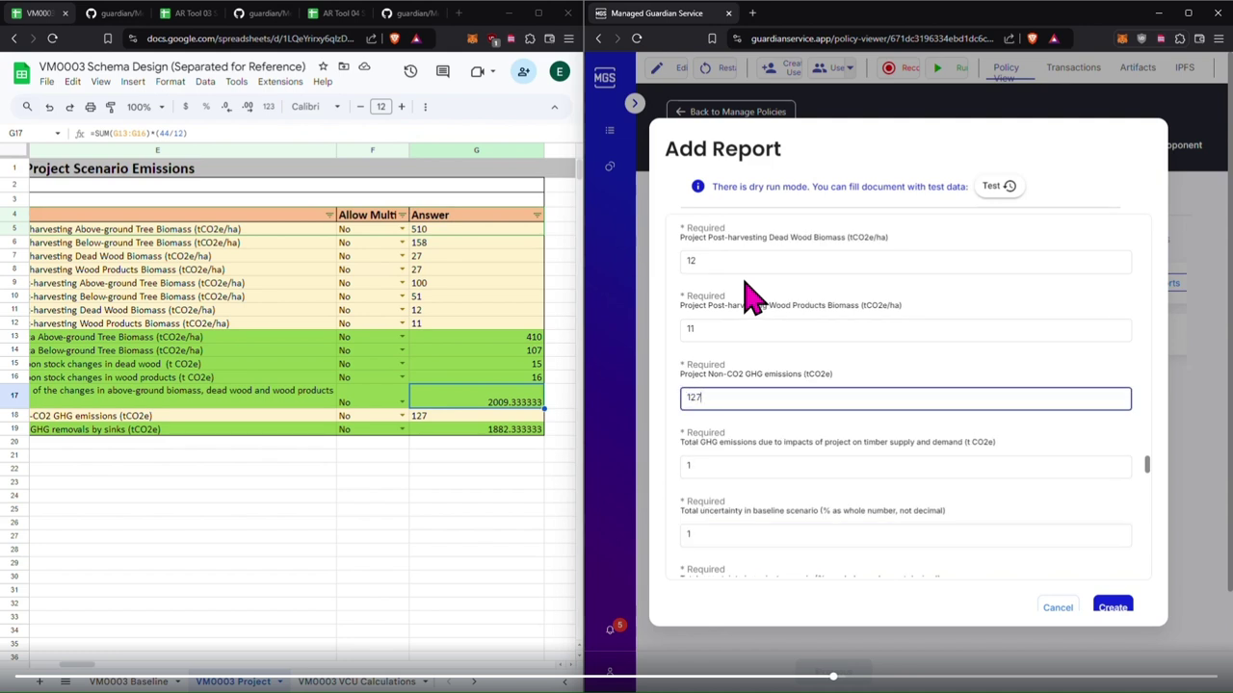
# Step: Set the buffer reserve to 10 from the VCU Calculations sheet and submit the report
pyautogui.click(355, 681)
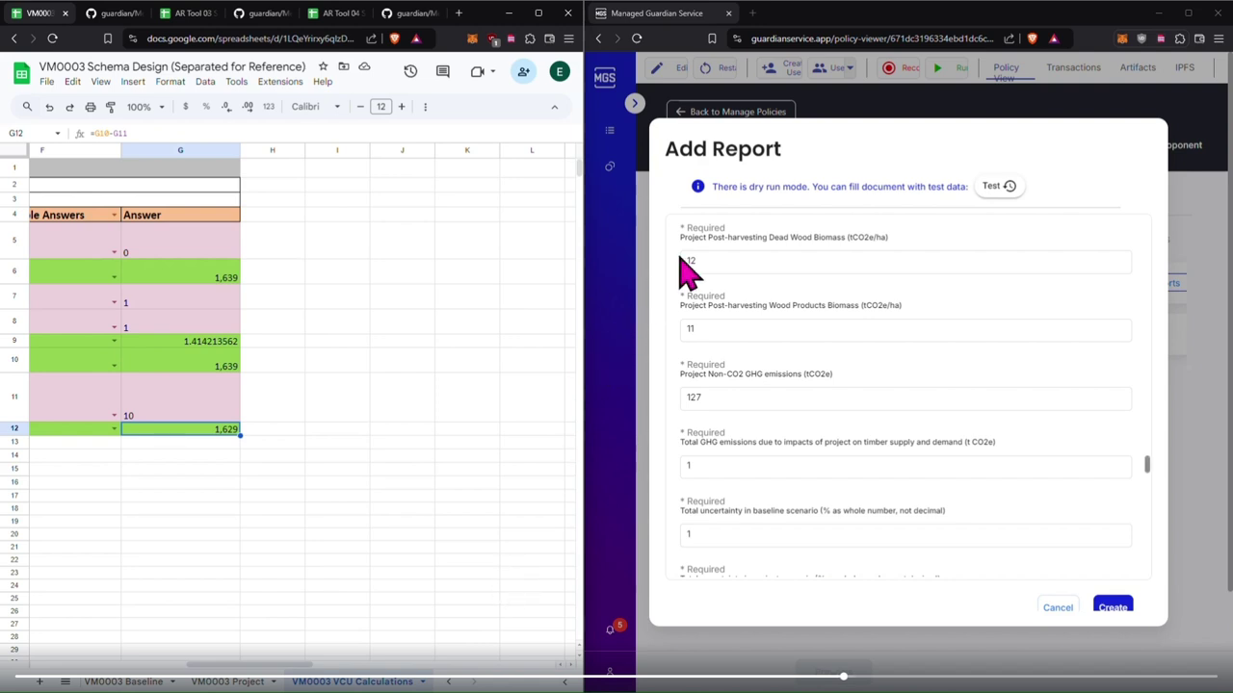
pyautogui.hscroll(-5, 347, 666)
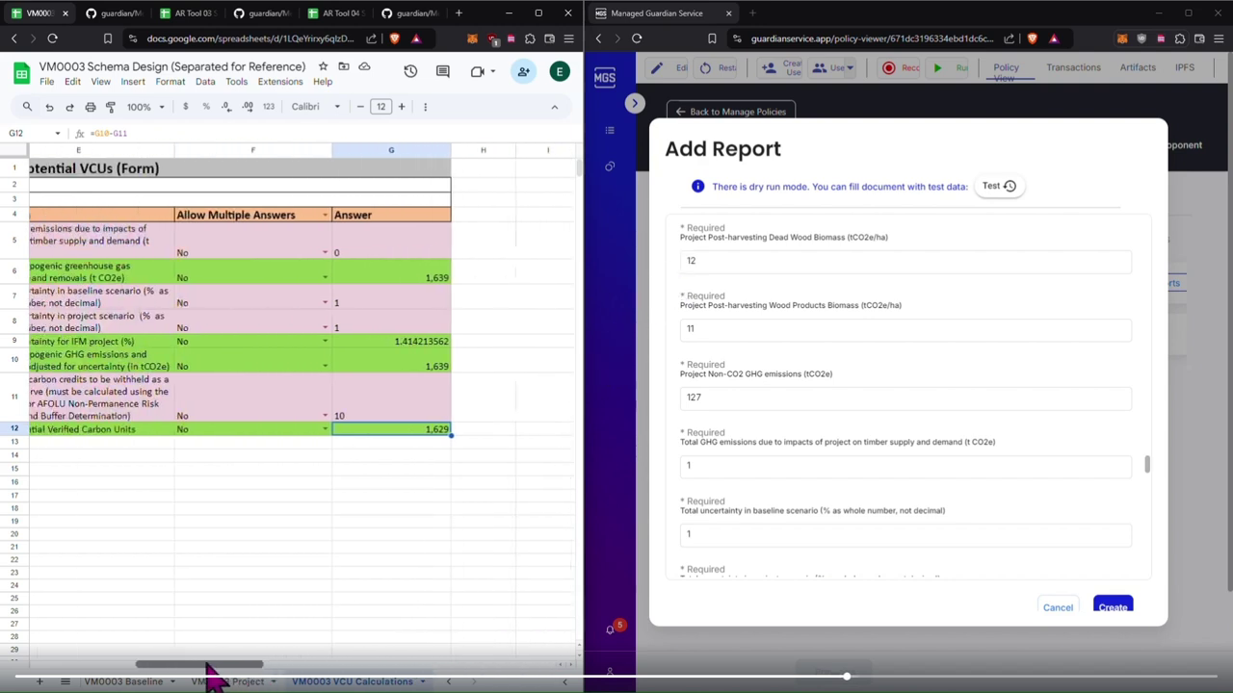
pyautogui.click(775, 467)
pyautogui.scroll(-2, 760, 404)
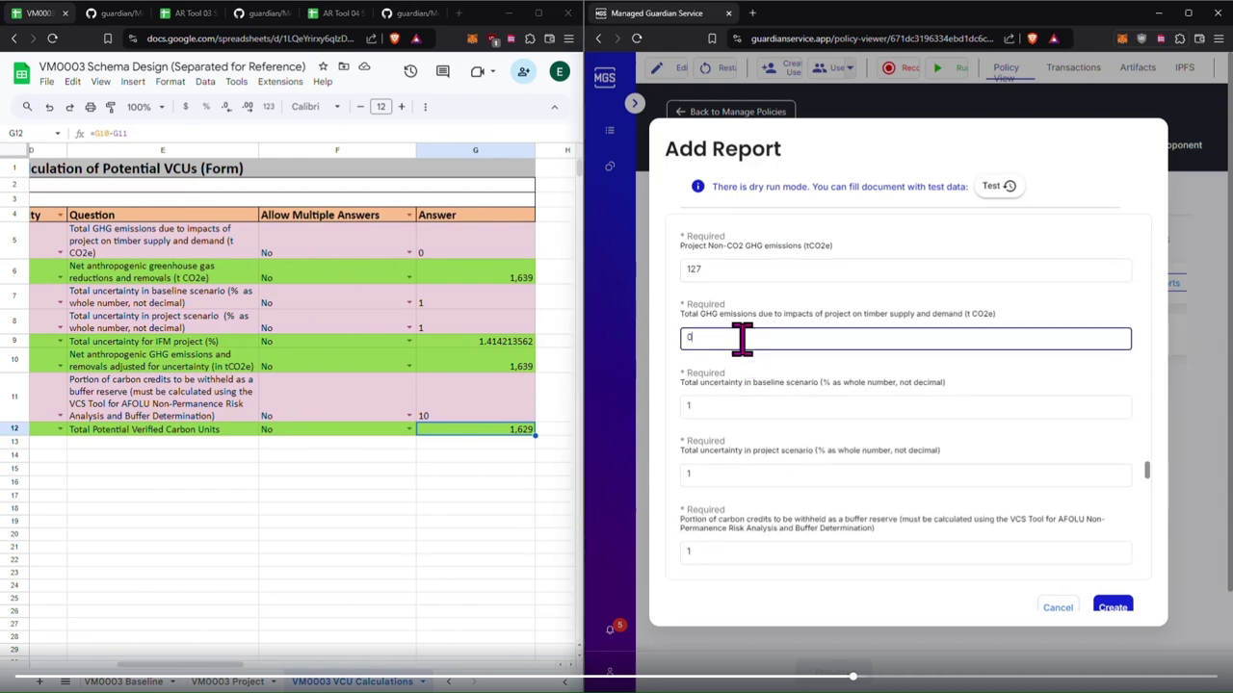
pyautogui.press('Tab')
pyautogui.press('Tab')
pyautogui.press('Tab')
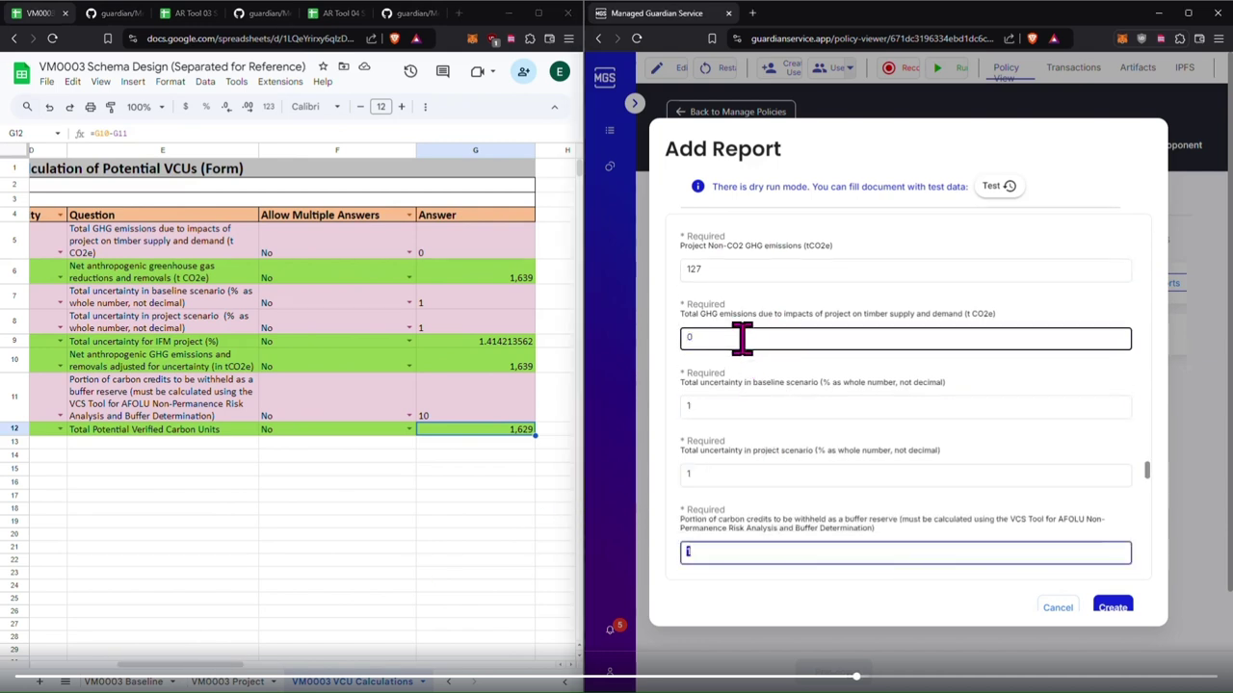
pyautogui.write('10')
pyautogui.press('Tab')
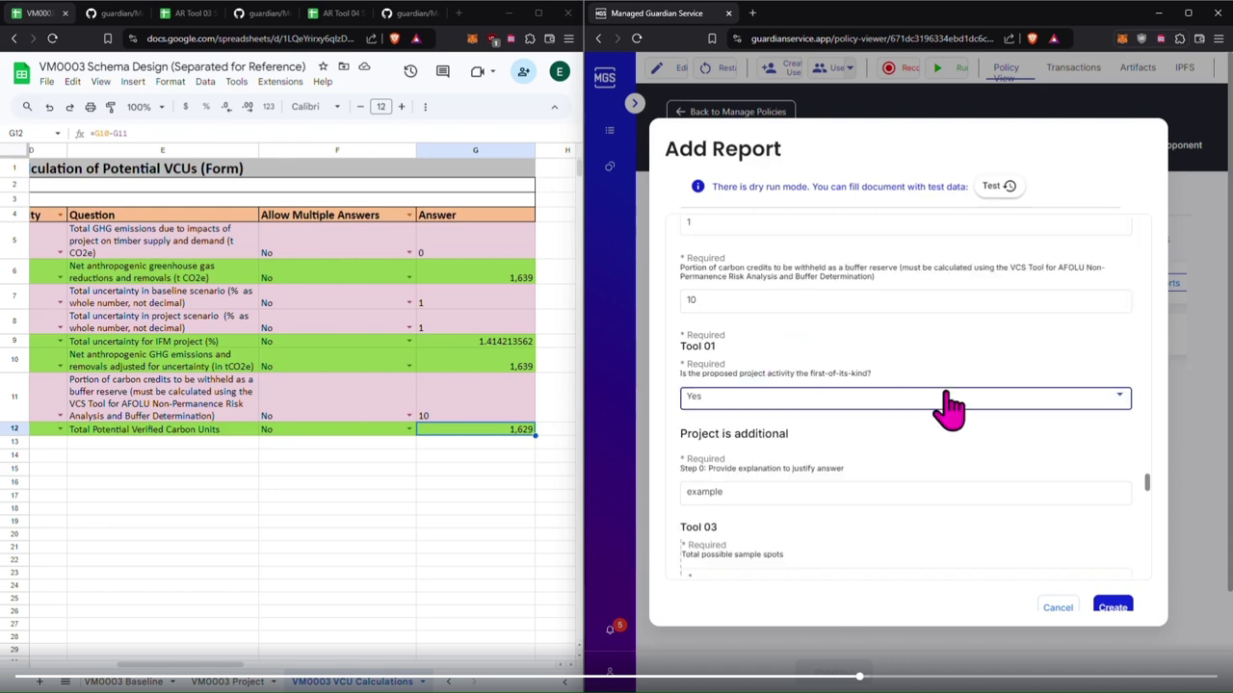
pyautogui.scroll(-10, 952, 409)
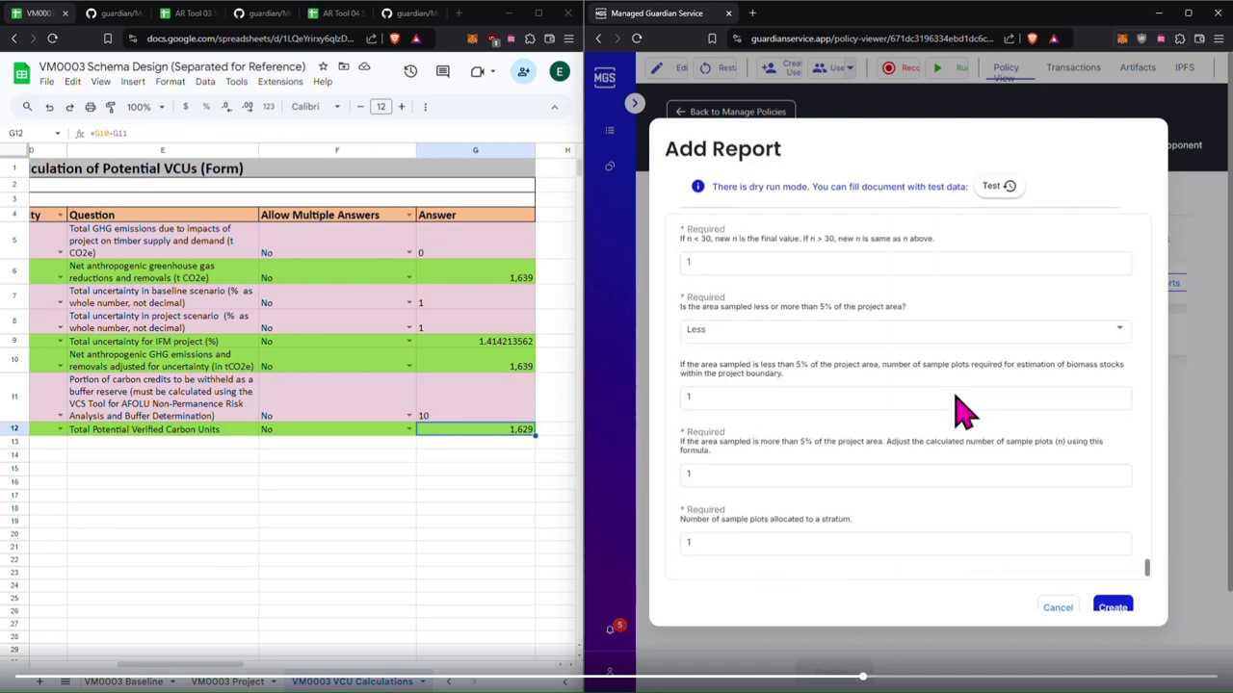
pyautogui.click(1112, 609)
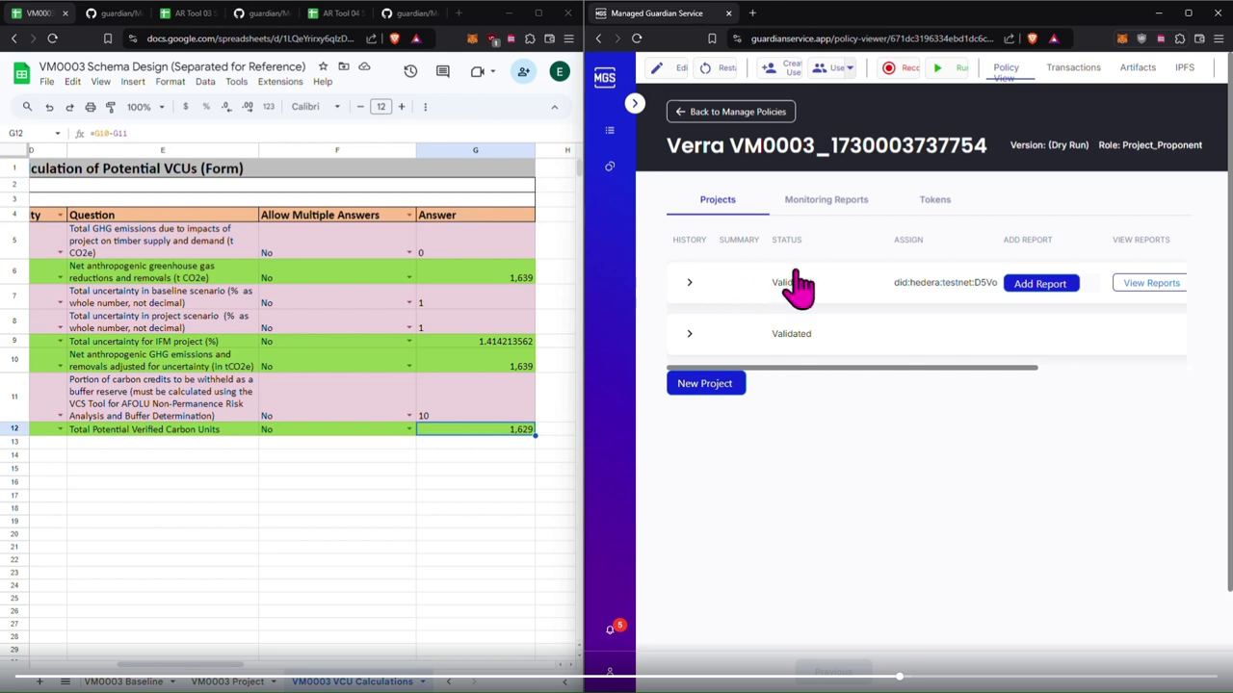
# Step: Confirm the monitoring report reads Waiting for Verification, then act as the VVB virtual user
pyautogui.click(829, 199)
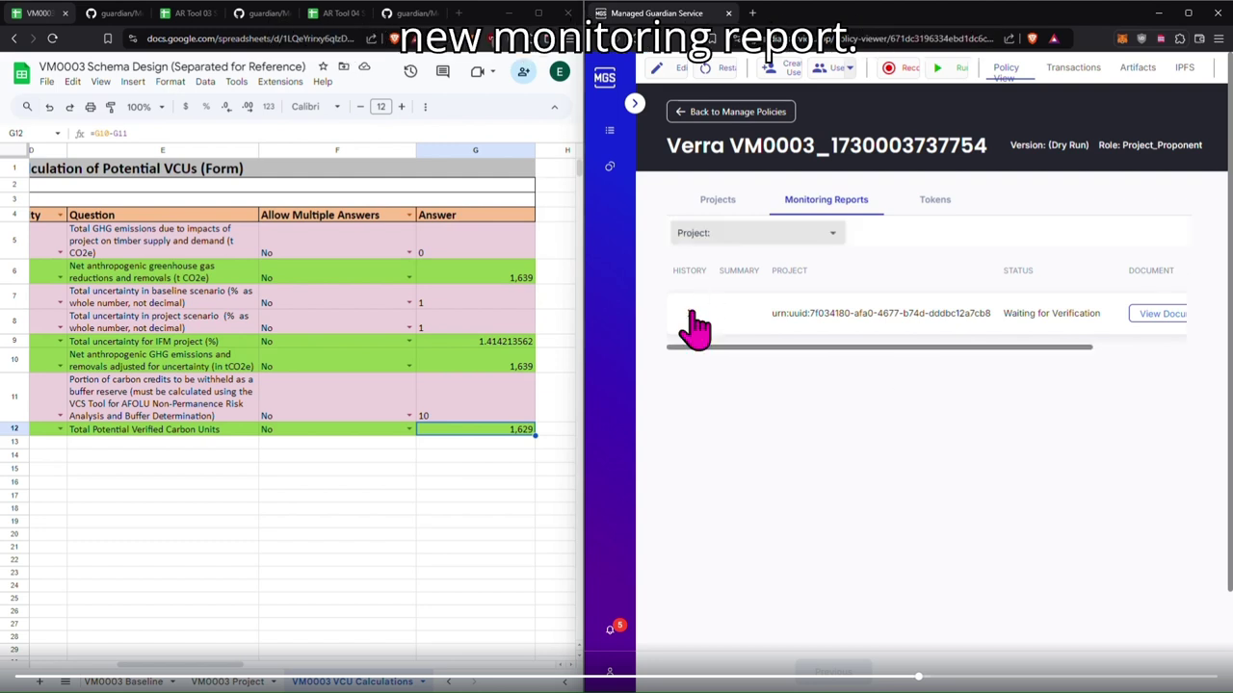
pyautogui.click(692, 321)
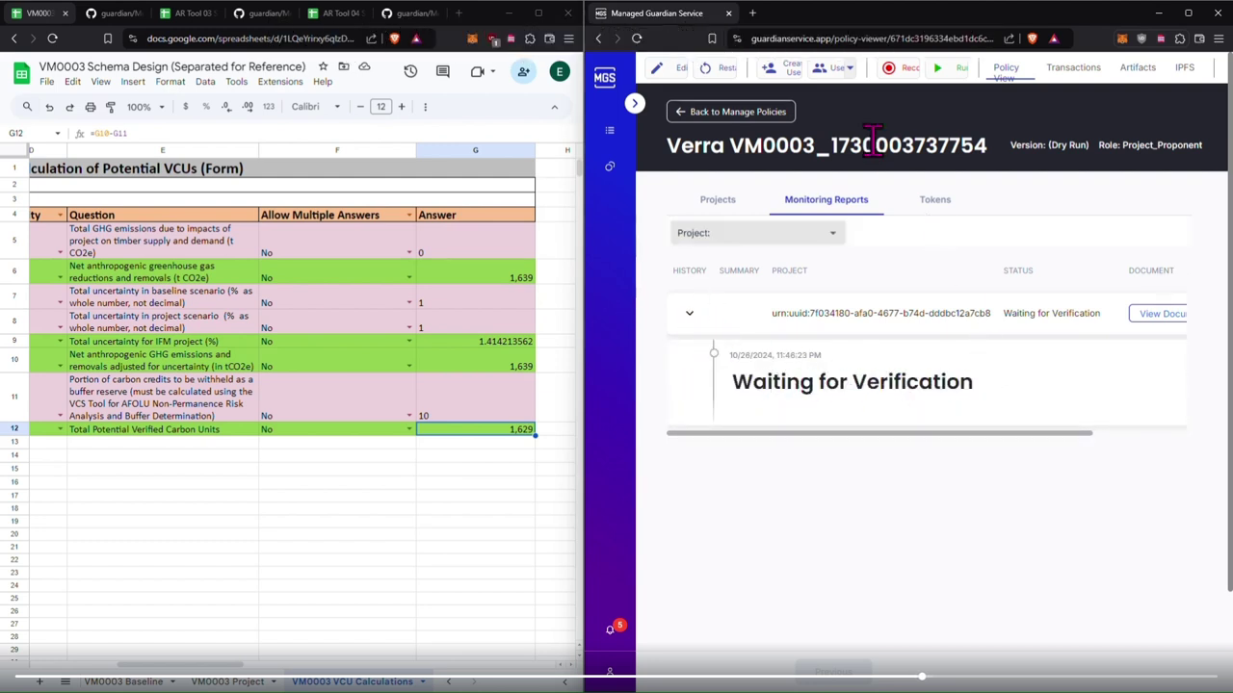
pyautogui.click(825, 75)
pyautogui.click(852, 192)
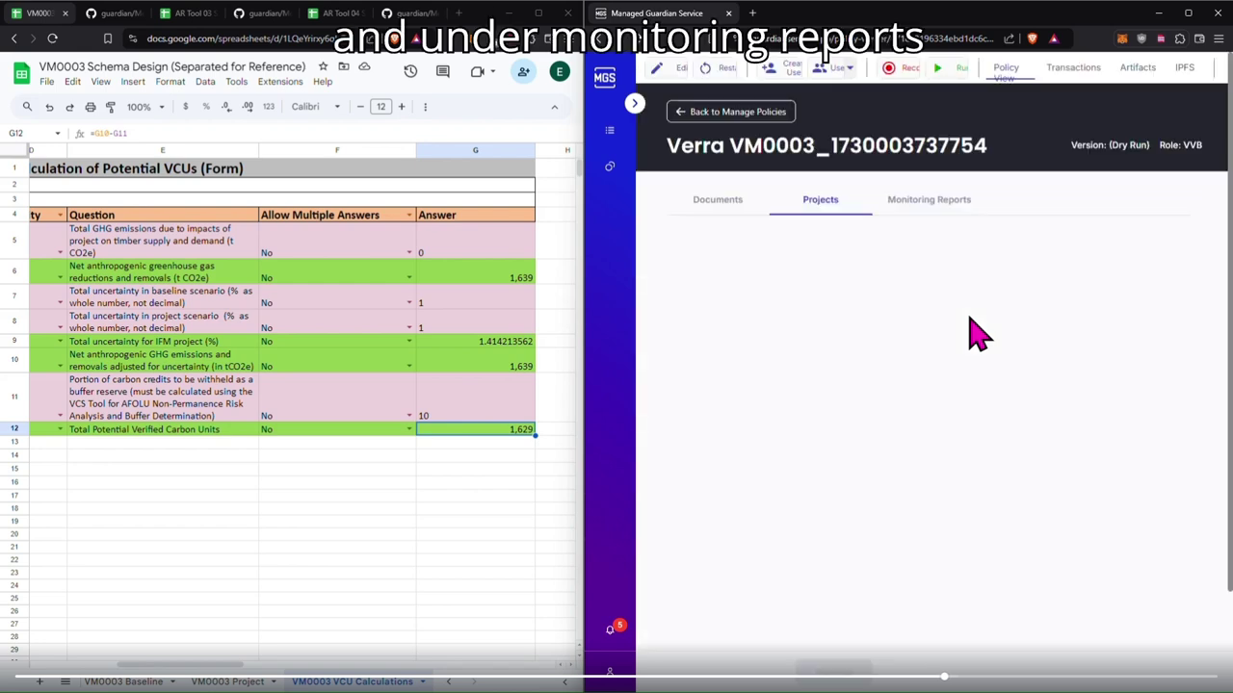
# Step: View the report's credential as raw JSON and check G50 equals 1629.2333 VCUs
pyautogui.click(953, 219)
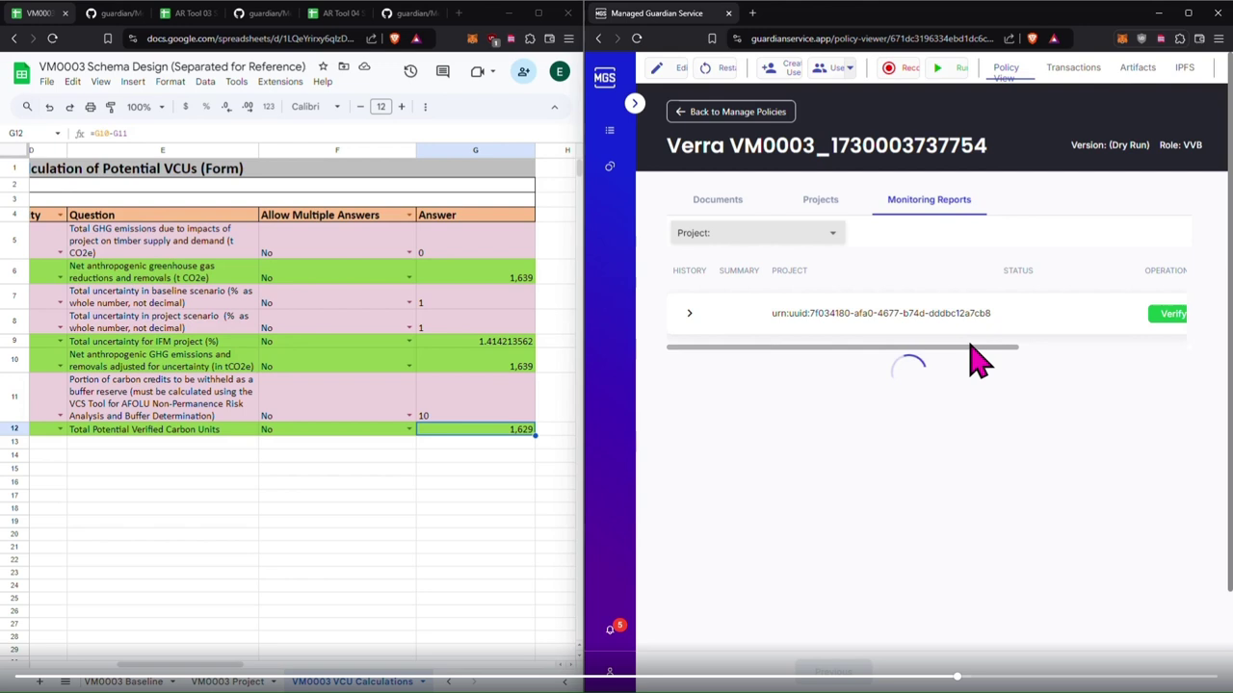
pyautogui.click(690, 314)
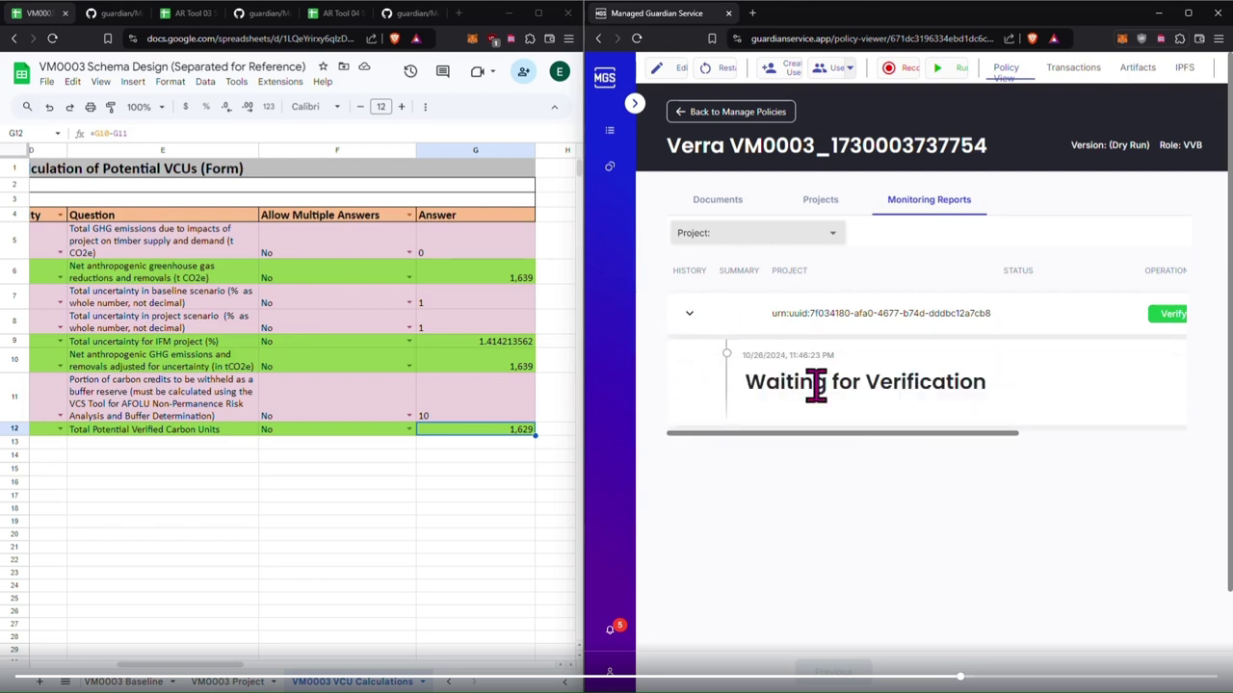
pyautogui.moveTo(850, 434); pyautogui.dragTo(1046, 434)
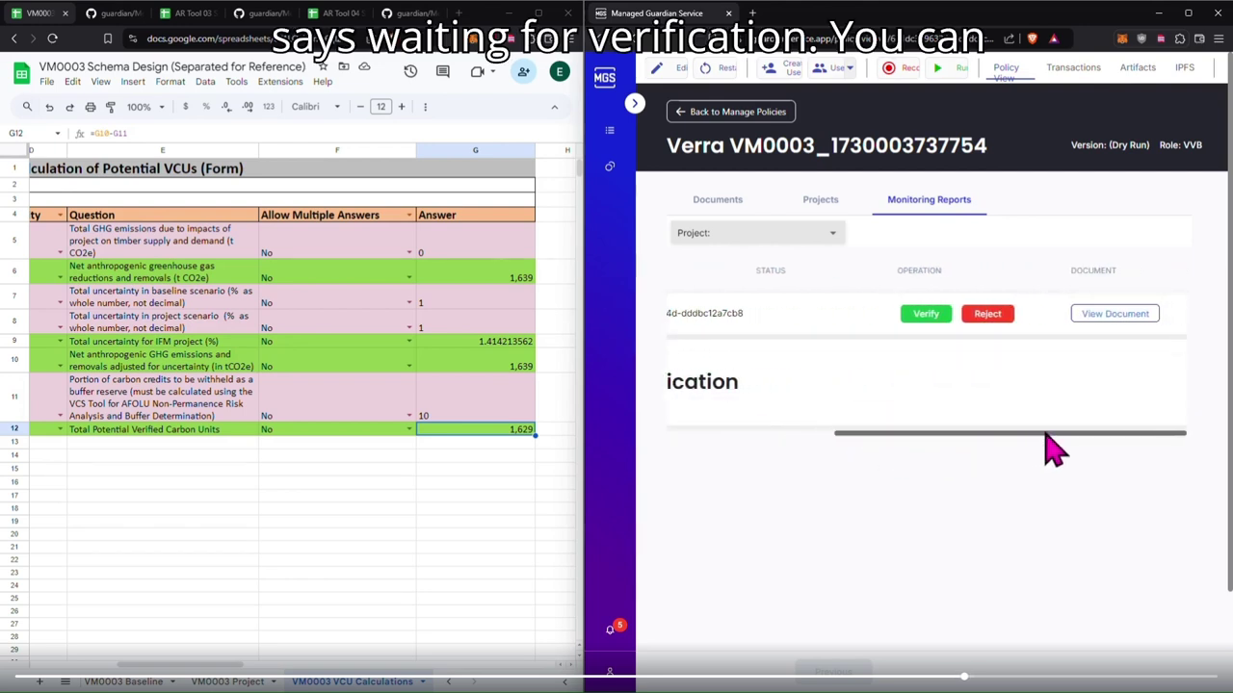
pyautogui.click(1112, 314)
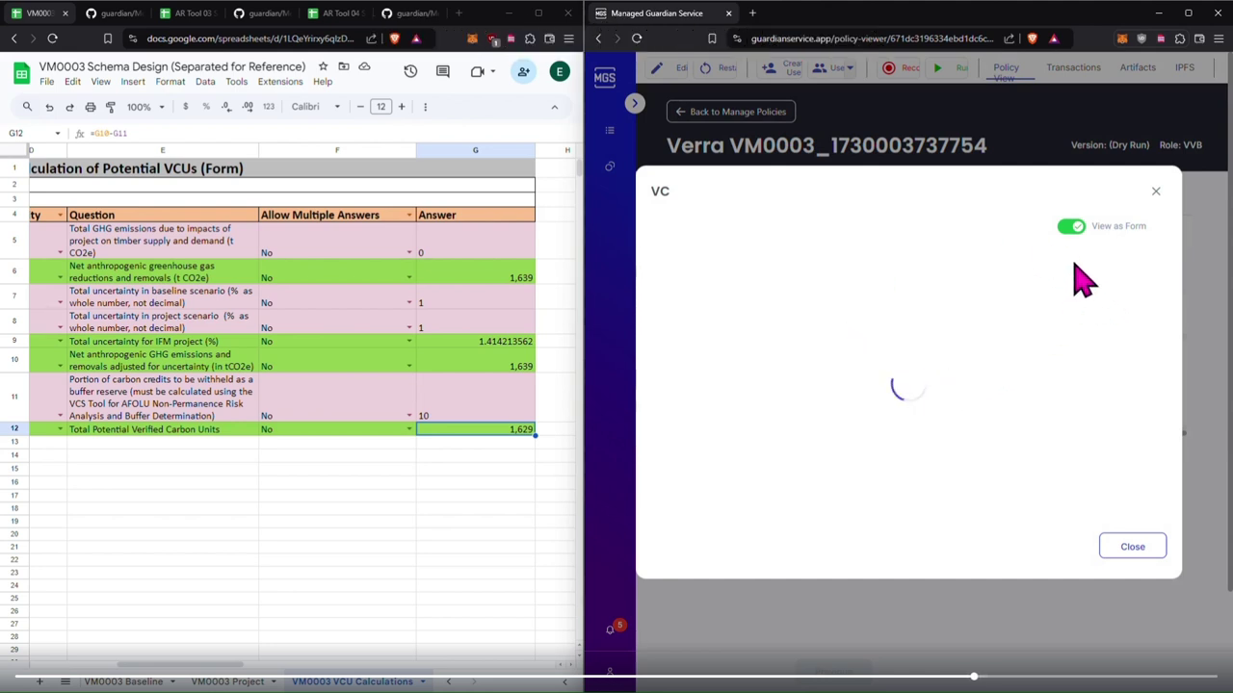
pyautogui.click(1071, 227)
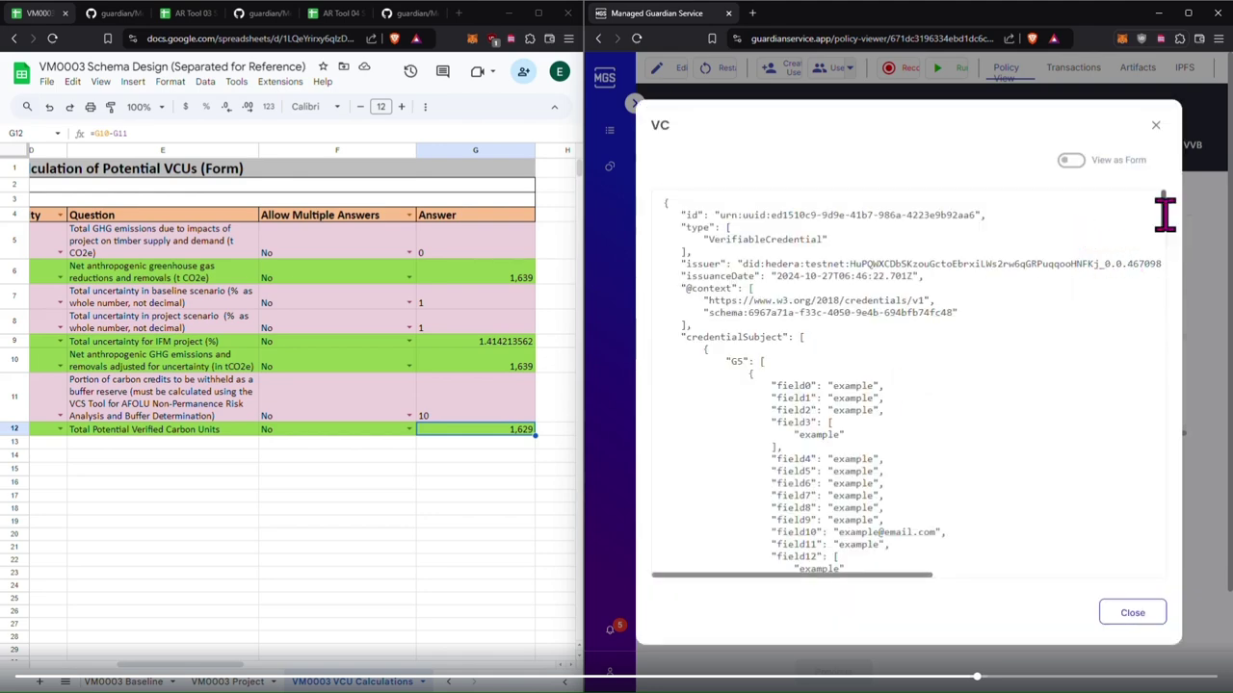
pyautogui.moveTo(1163, 214); pyautogui.dragTo(1168, 393)
pyautogui.moveTo(1168, 412); pyautogui.dragTo(1174, 477)
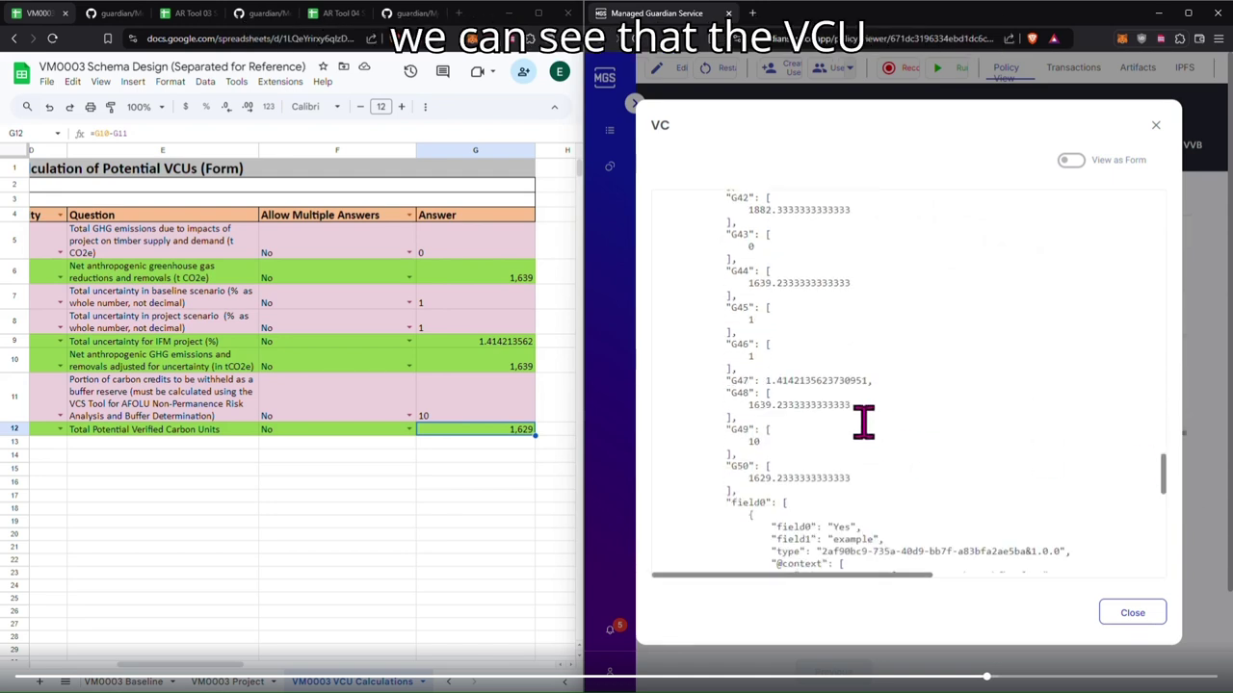
pyautogui.moveTo(853, 479); pyautogui.dragTo(697, 453)
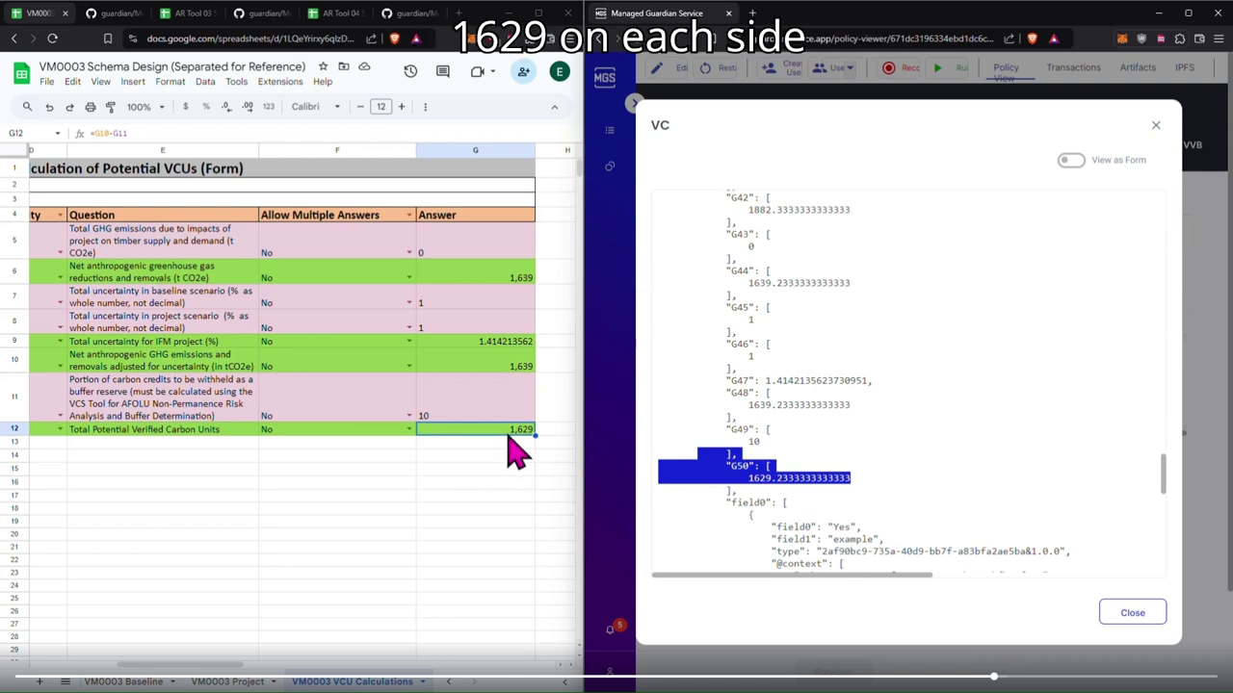
# Step: Close the credential, verify the report so it reads Verified, then act as Administrator
pyautogui.click(1132, 614)
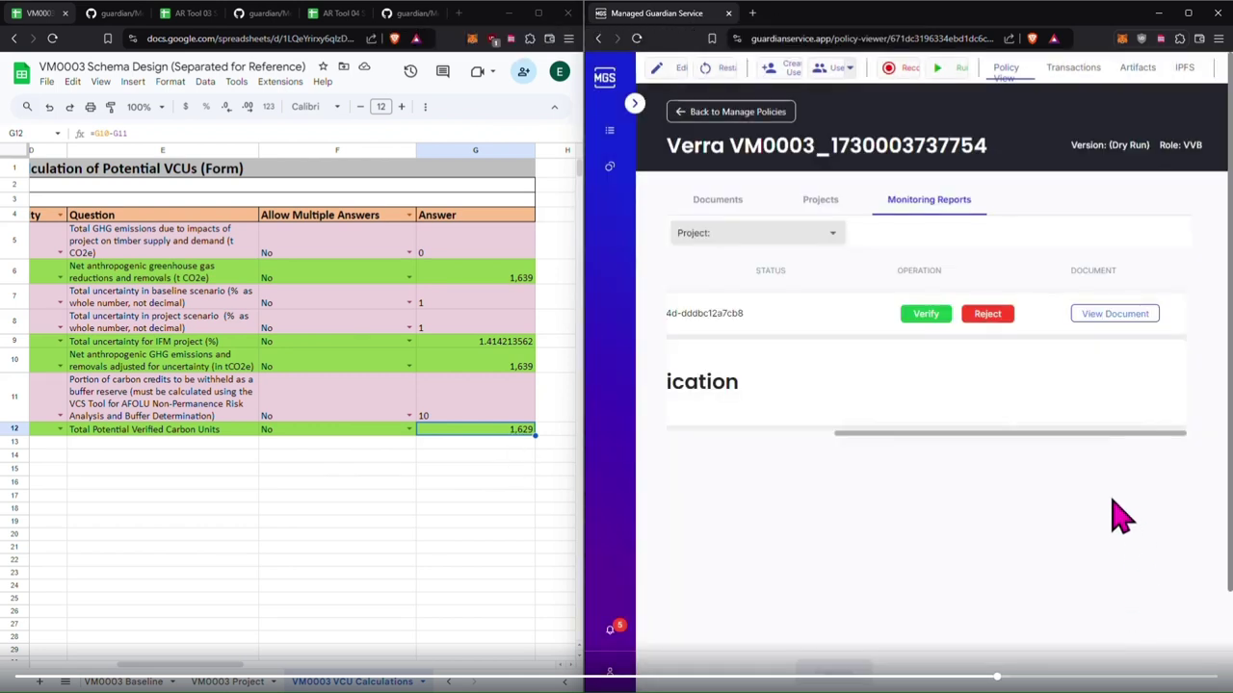
pyautogui.click(931, 324)
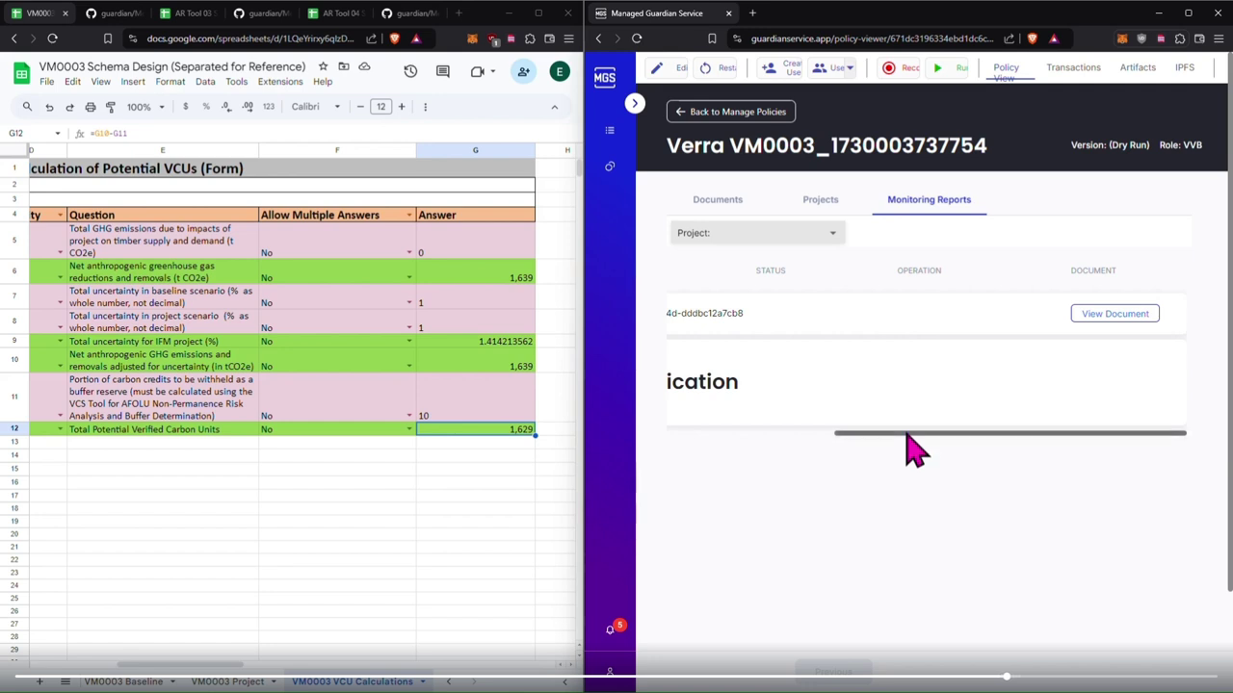
pyautogui.moveTo(904, 434); pyautogui.dragTo(717, 428)
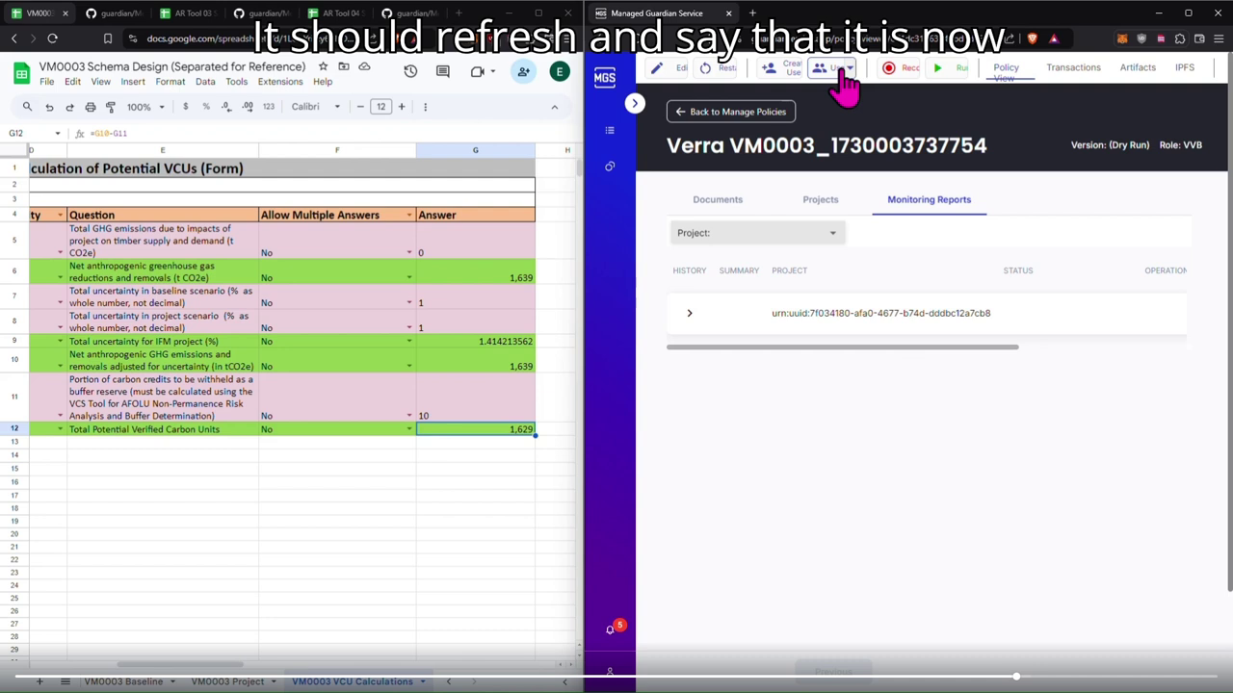
pyautogui.click(695, 326)
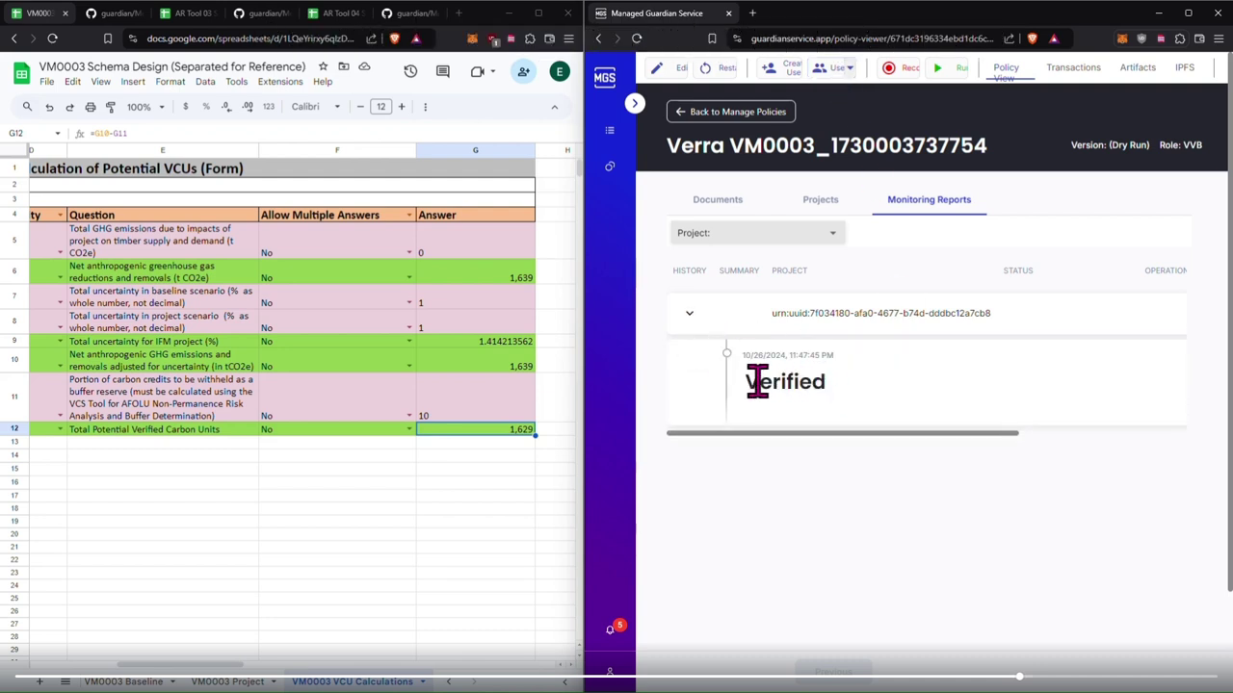
pyautogui.click(836, 68)
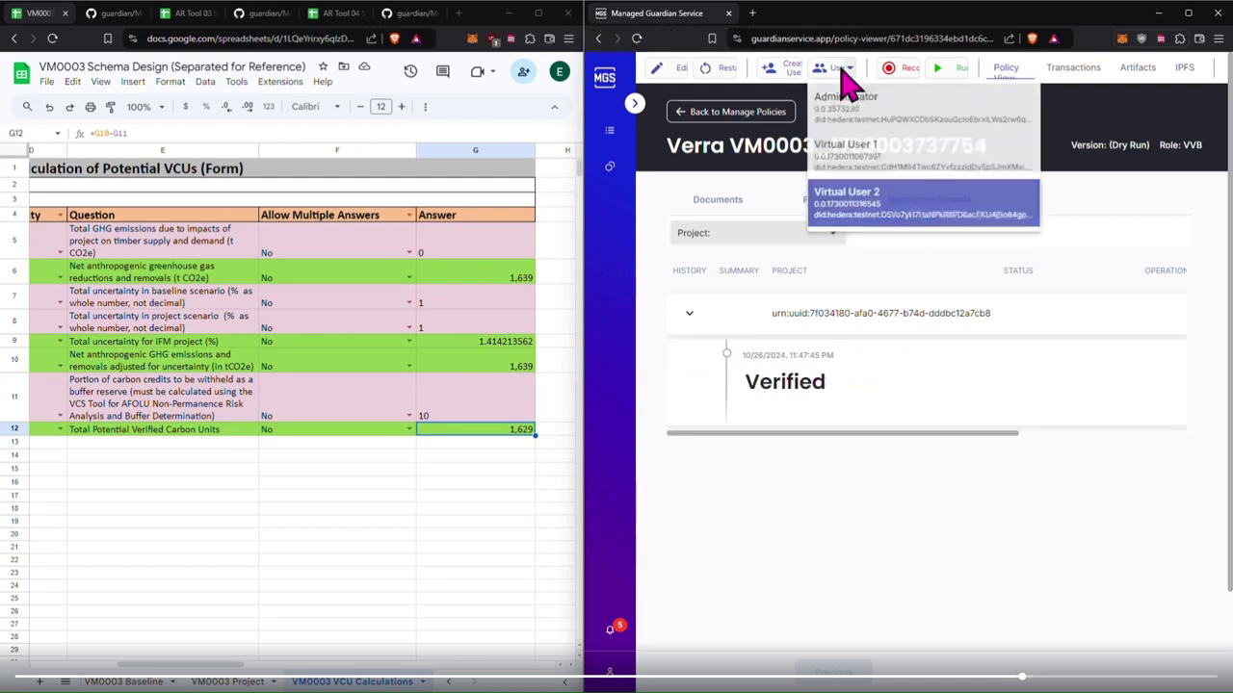
pyautogui.click(881, 143)
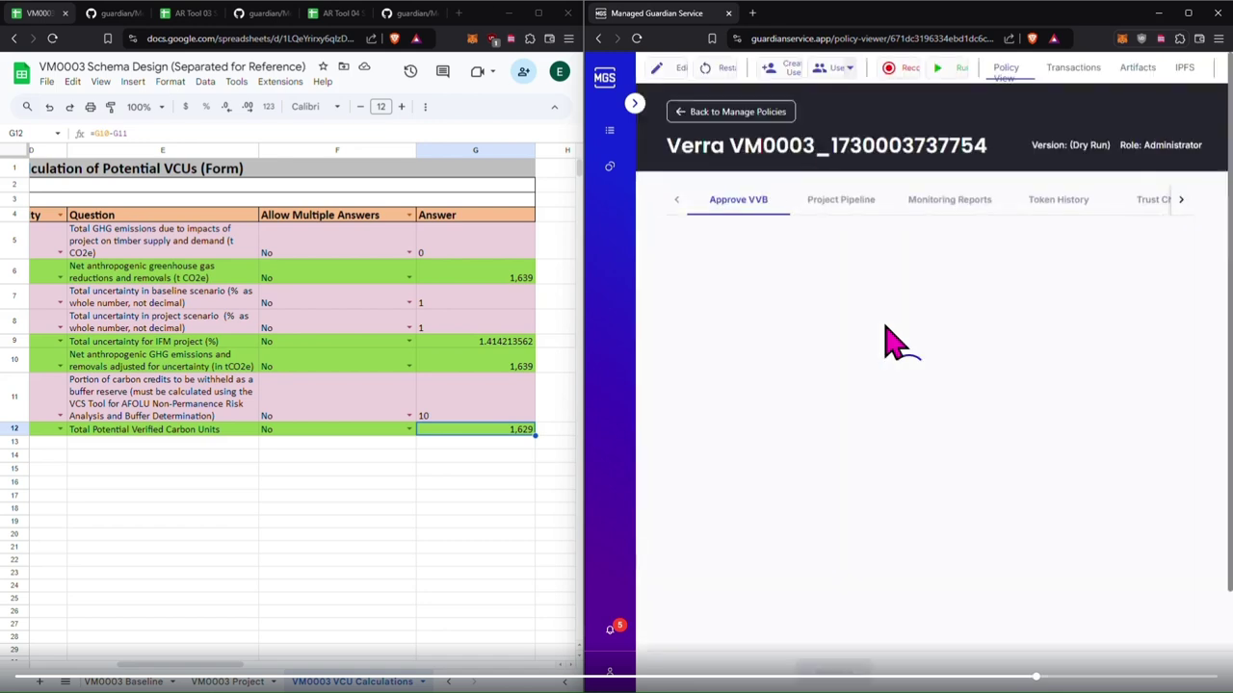
# Step: Mint VCUs for the verified monitoring report
pyautogui.click(954, 202)
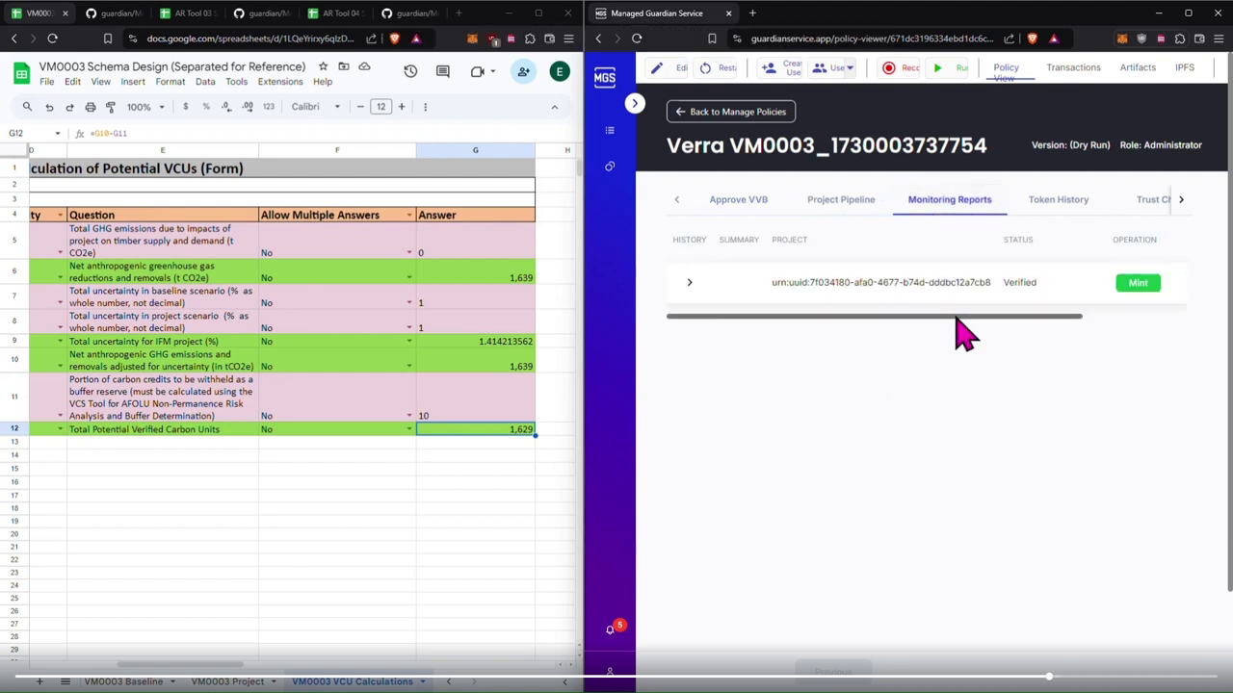
pyautogui.click(948, 291)
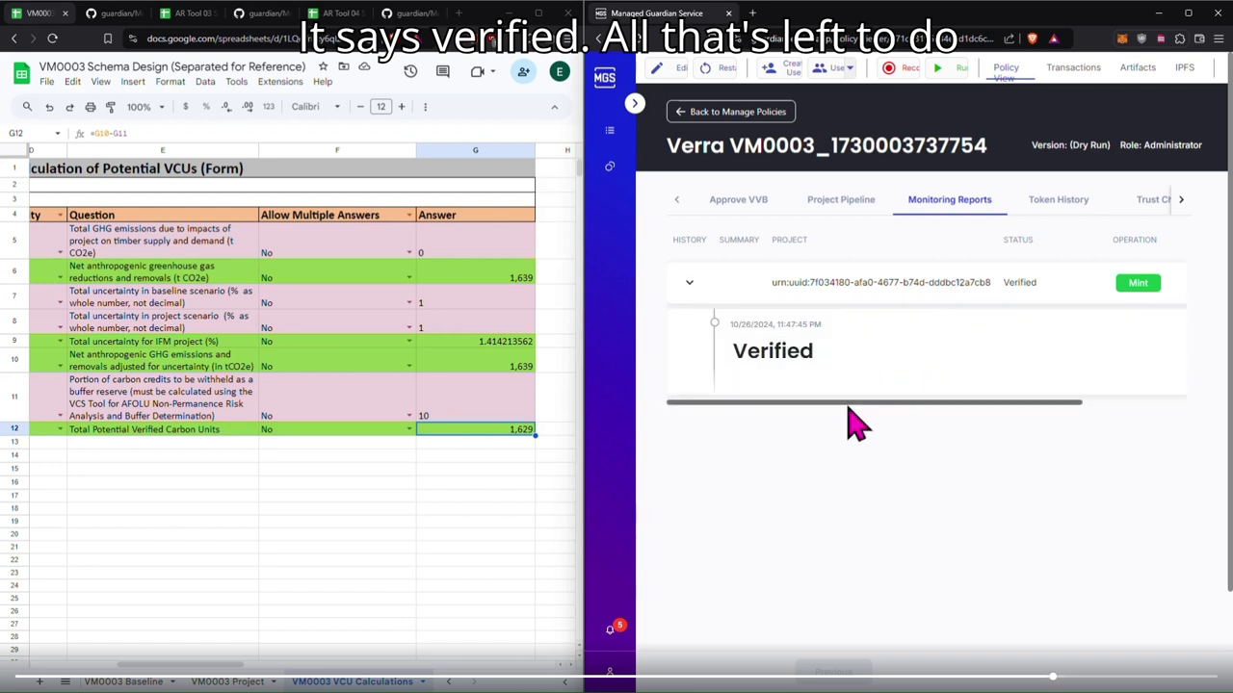
pyautogui.moveTo(847, 405); pyautogui.dragTo(1045, 412)
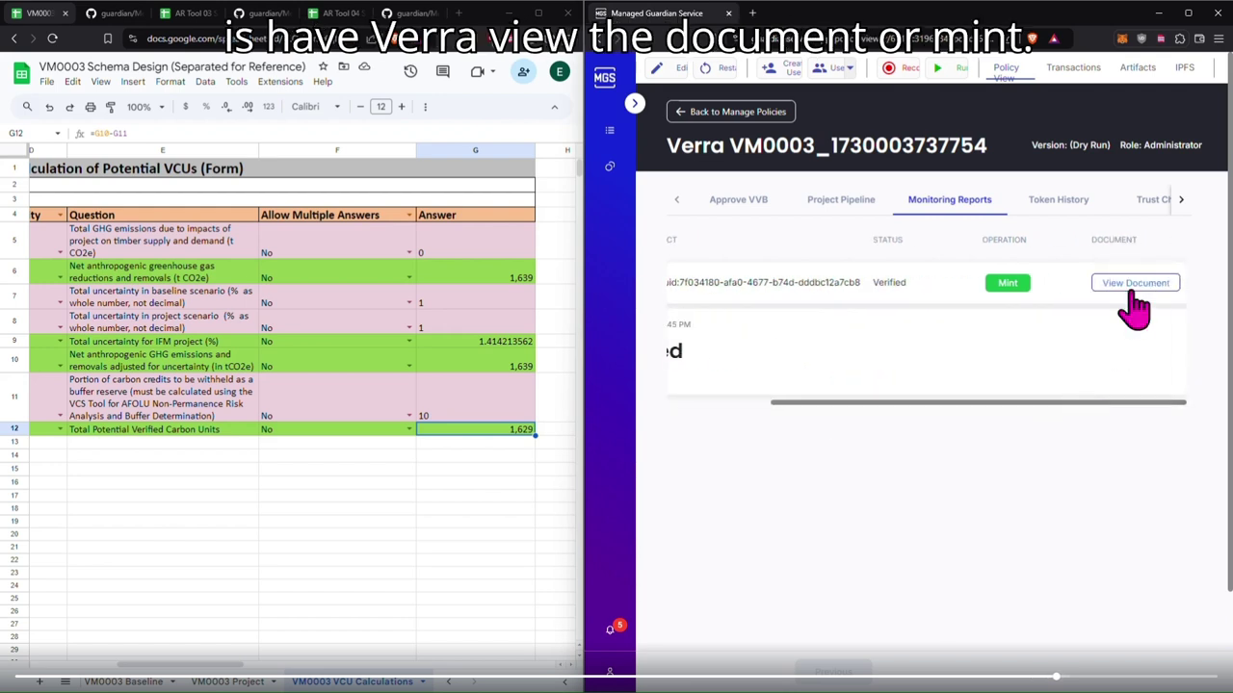
pyautogui.click(1007, 285)
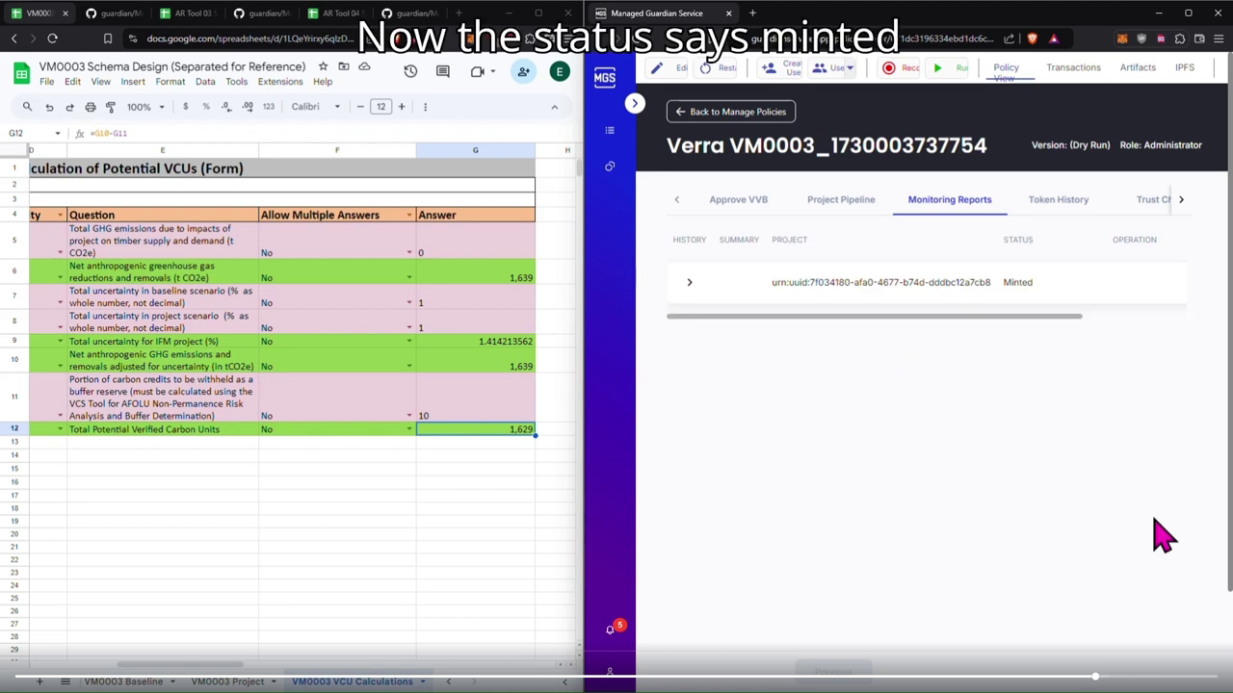
# Step: Check the report history lists the Minted, Minting and Verified entries
pyautogui.click(1035, 294)
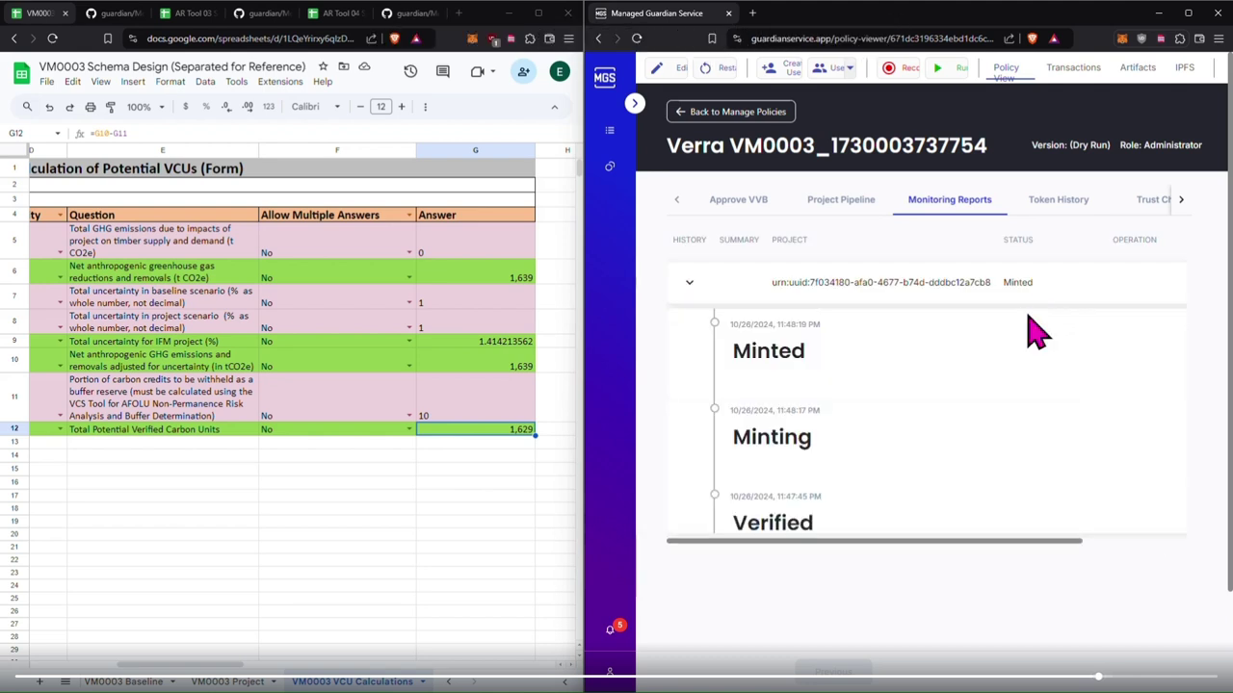
pyautogui.moveTo(749, 352); pyautogui.dragTo(1006, 578)
pyautogui.click(1045, 486)
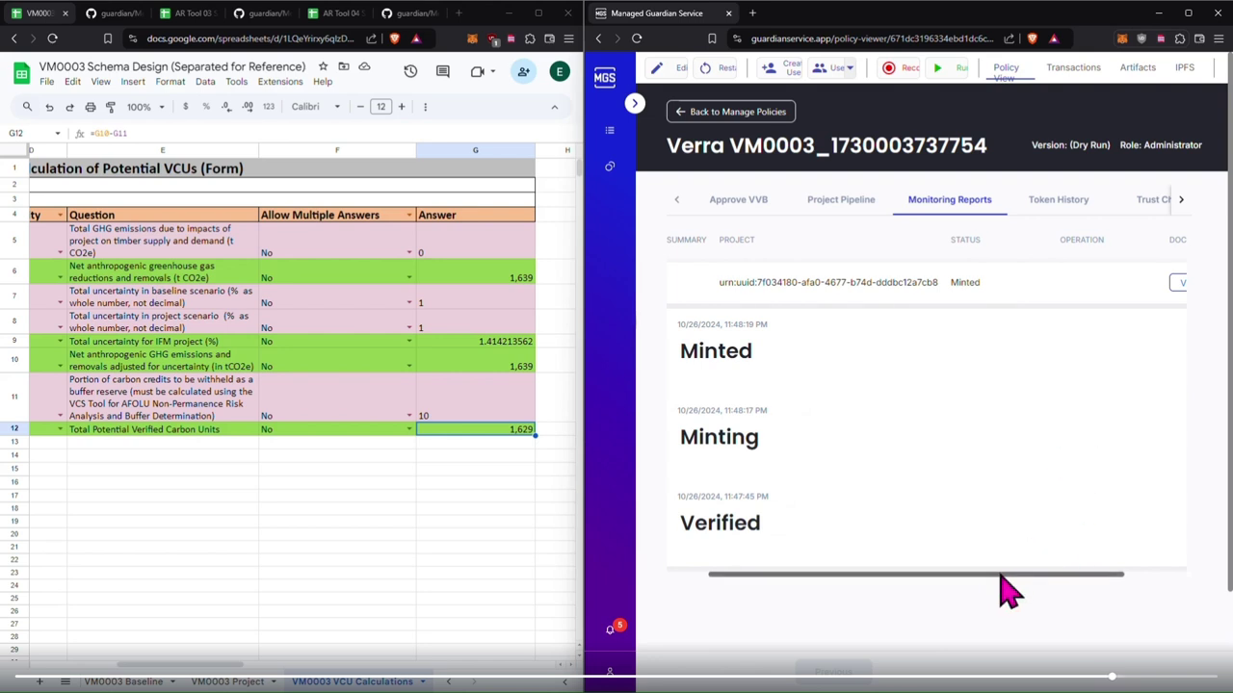
pyautogui.moveTo(1002, 574); pyautogui.dragTo(1071, 576)
# Step: Find the 1629-token mint in Token History and open its trust chain
pyautogui.click(1056, 204)
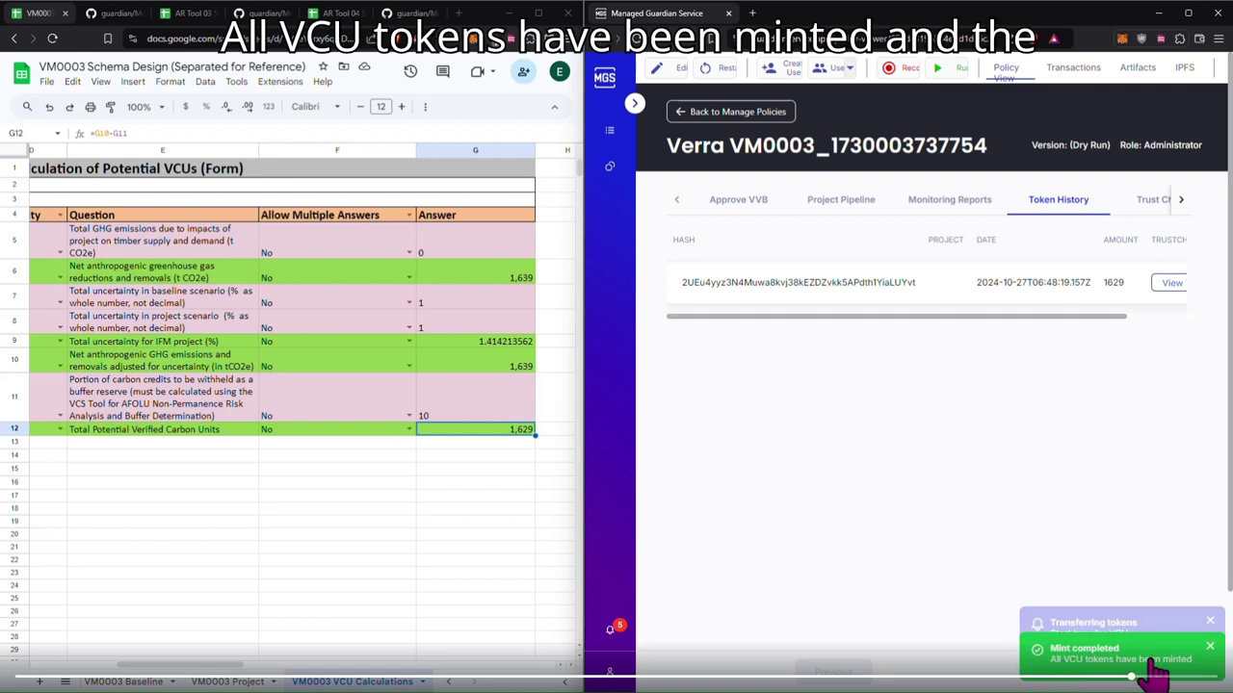
pyautogui.moveTo(1067, 318); pyautogui.dragTo(1148, 335)
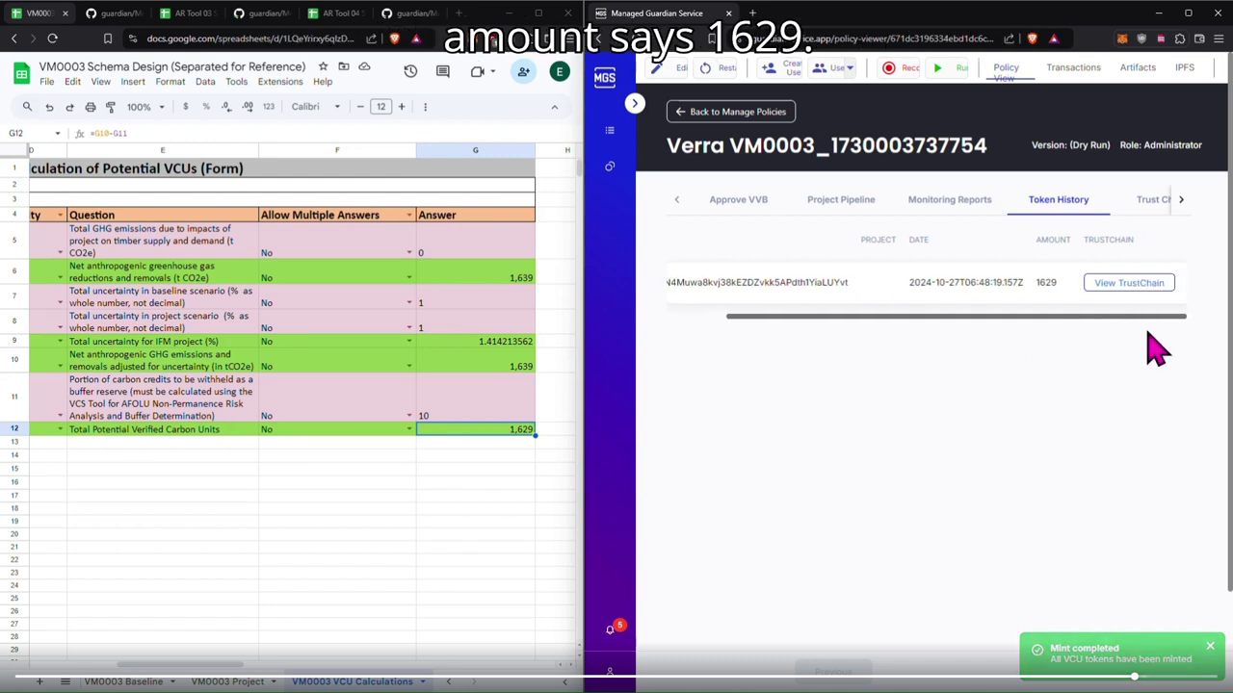
pyautogui.doubleClick(1045, 282)
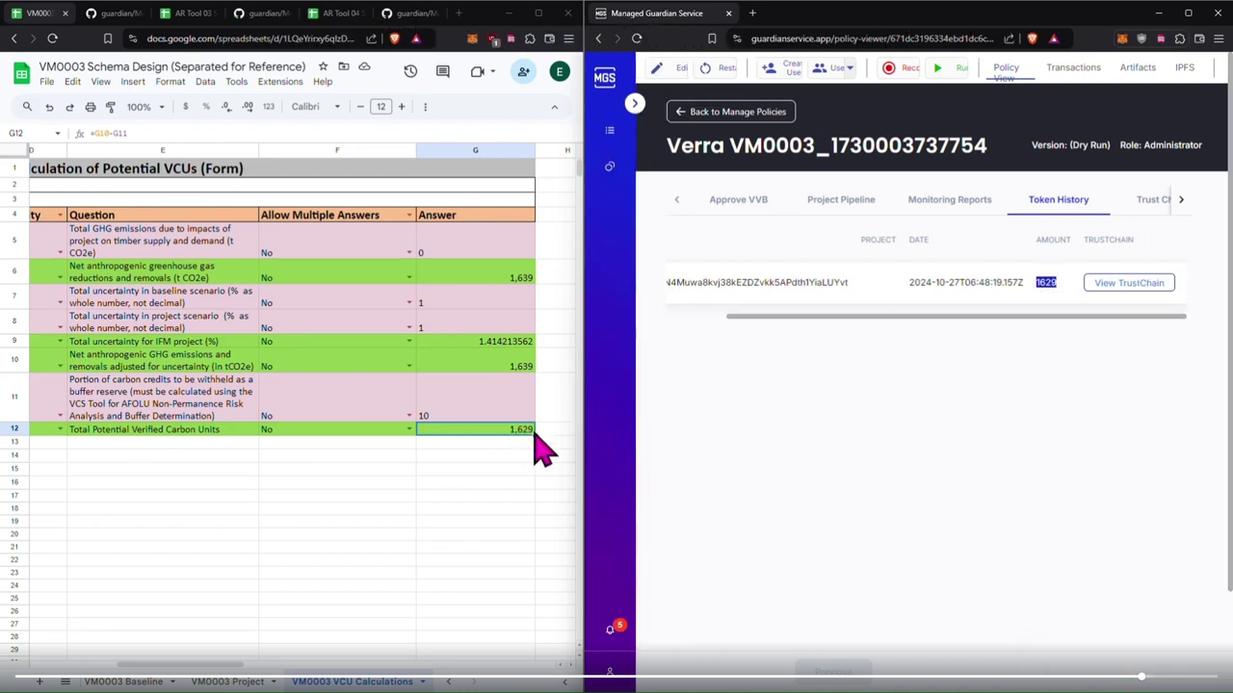
pyautogui.click(1088, 285)
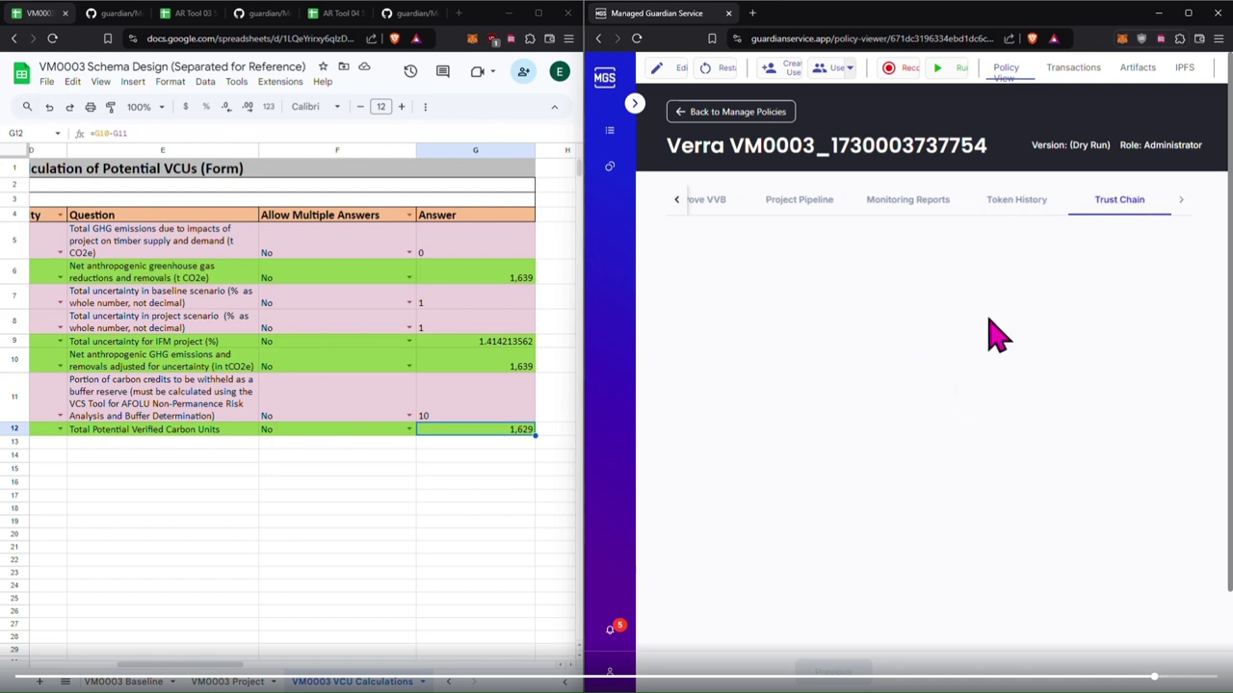
# Step: Highlight the 1629 / 1629 minted amount, then maximize and browse the Policy Created to Mint VCUs steps
pyautogui.moveTo(636, 354)
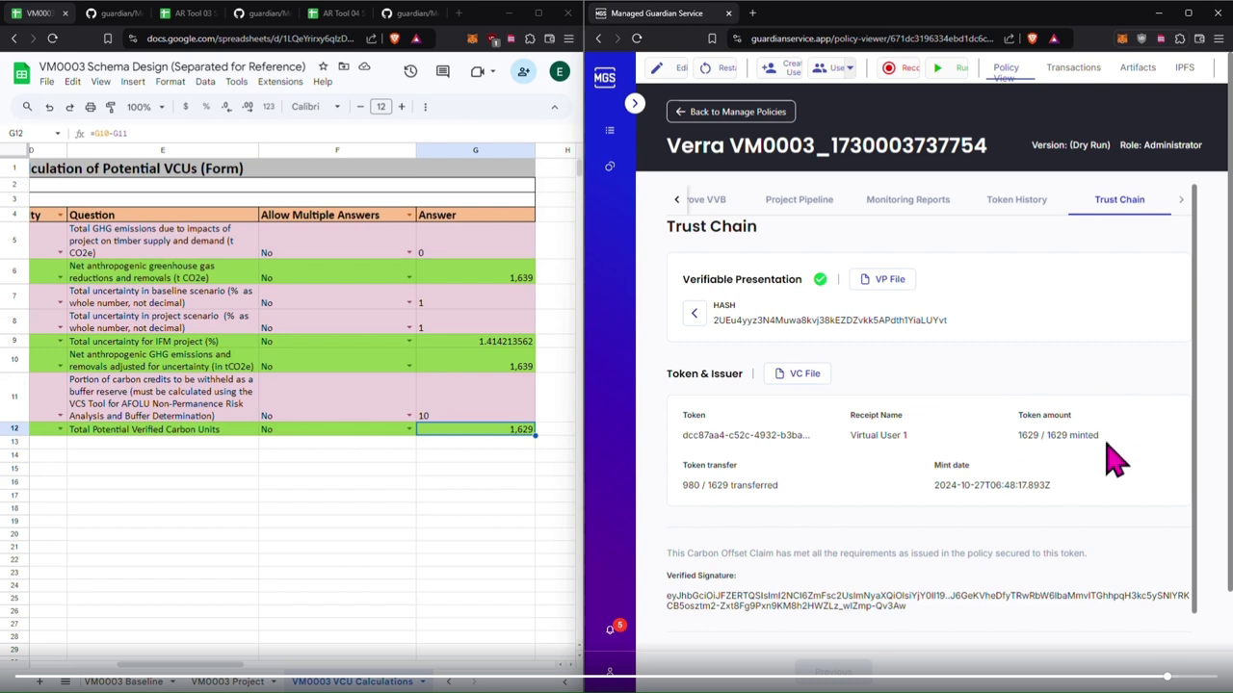
pyautogui.moveTo(1107, 445); pyautogui.dragTo(1023, 450)
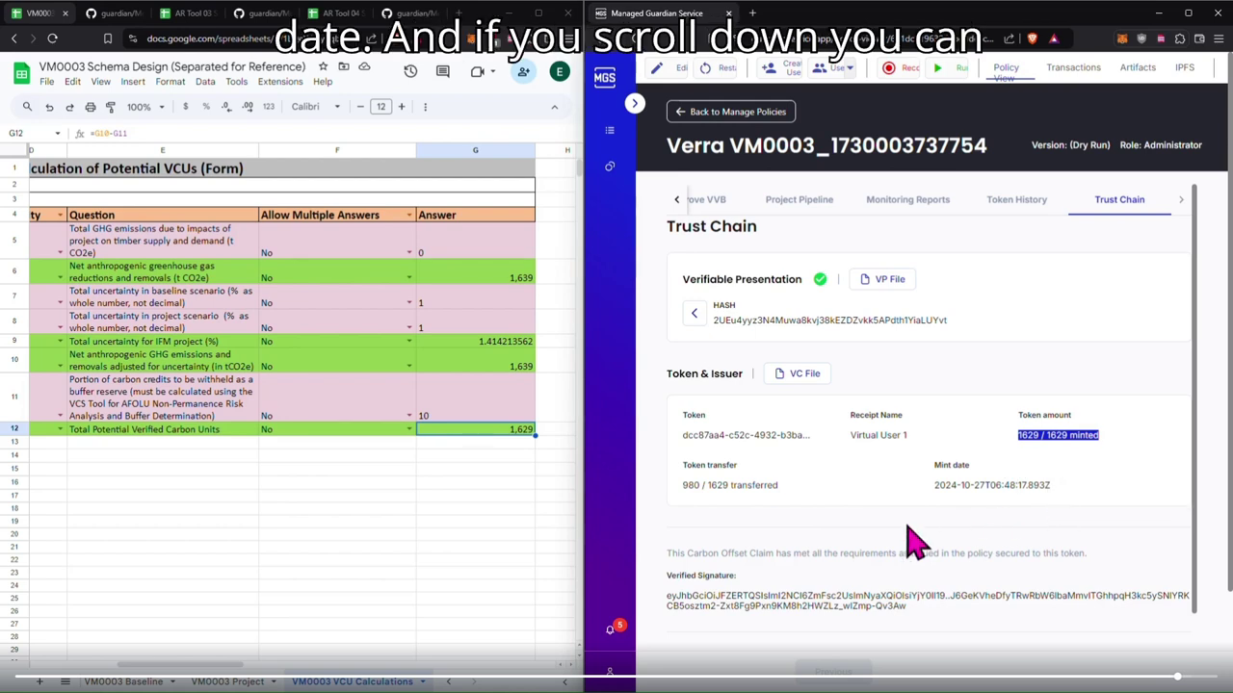
pyautogui.scroll(-3, 910, 539)
pyautogui.scroll(-3, 915, 544)
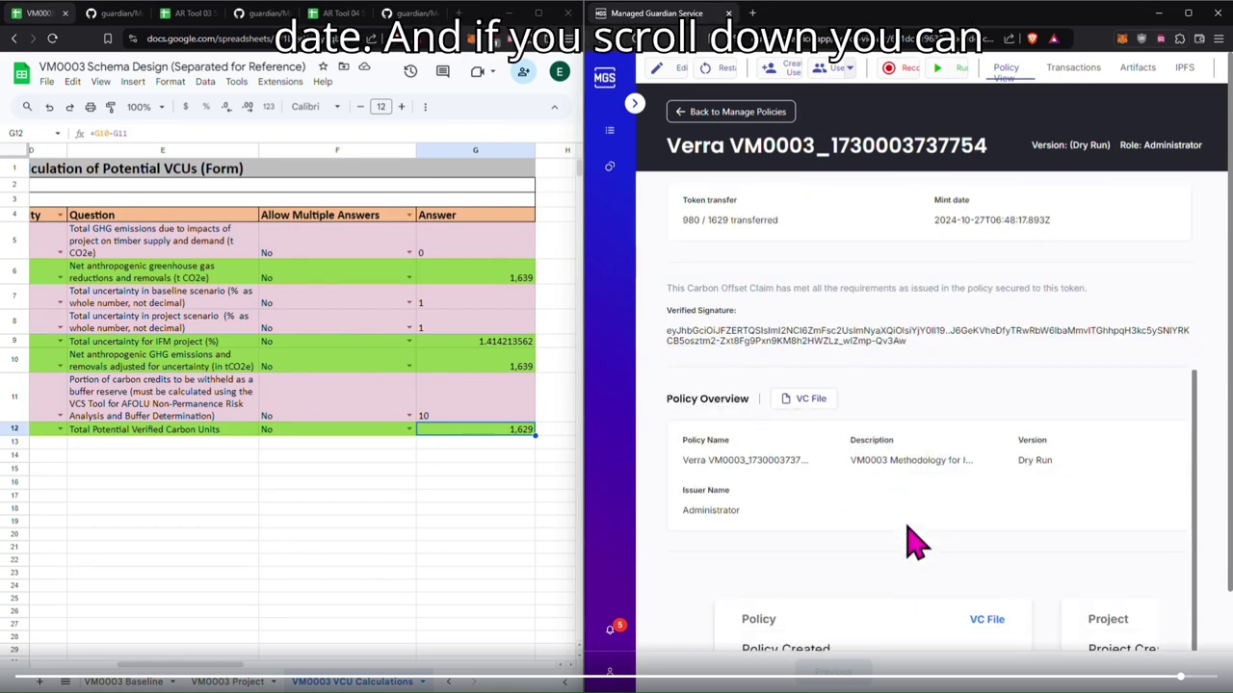
pyautogui.scroll(-2, 915, 544)
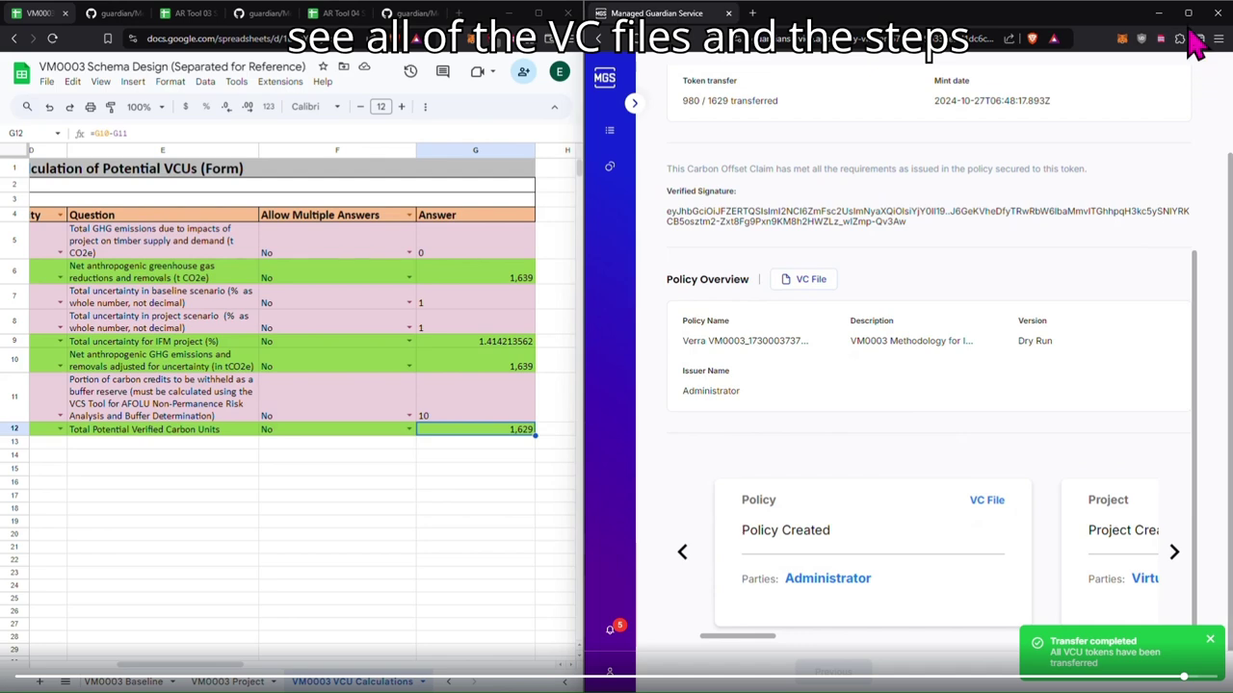
pyautogui.click(1187, 13)
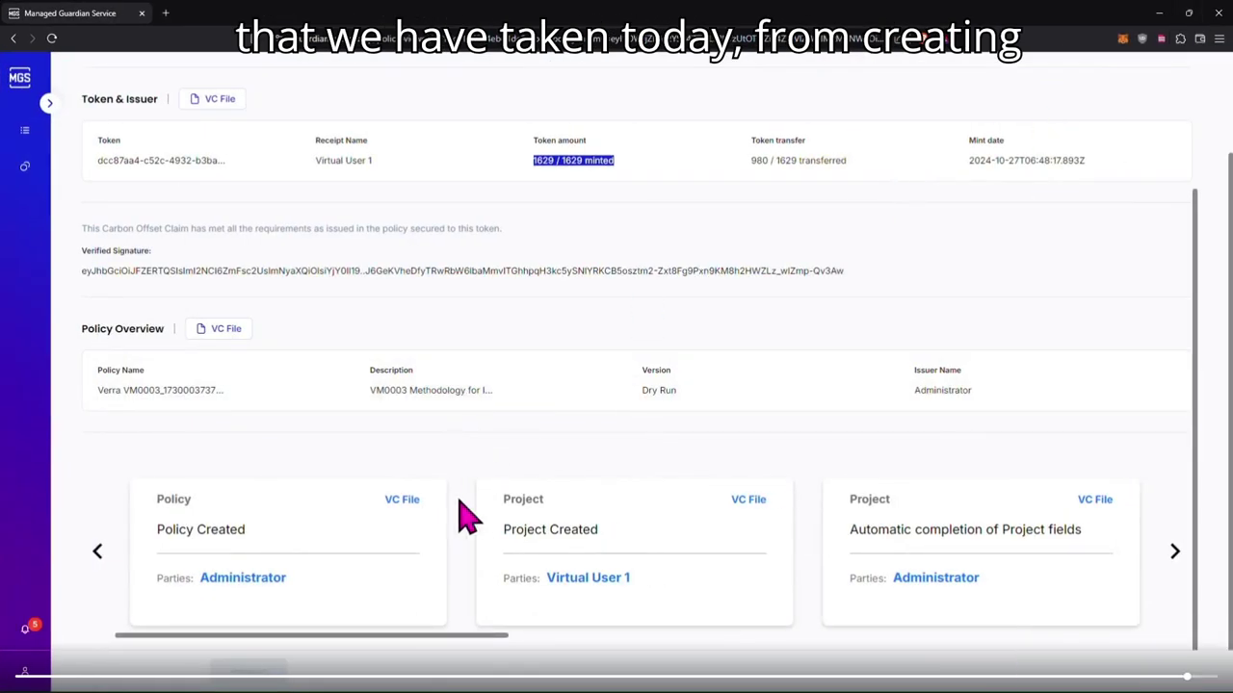
pyautogui.moveTo(303, 655); pyautogui.dragTo(960, 621)
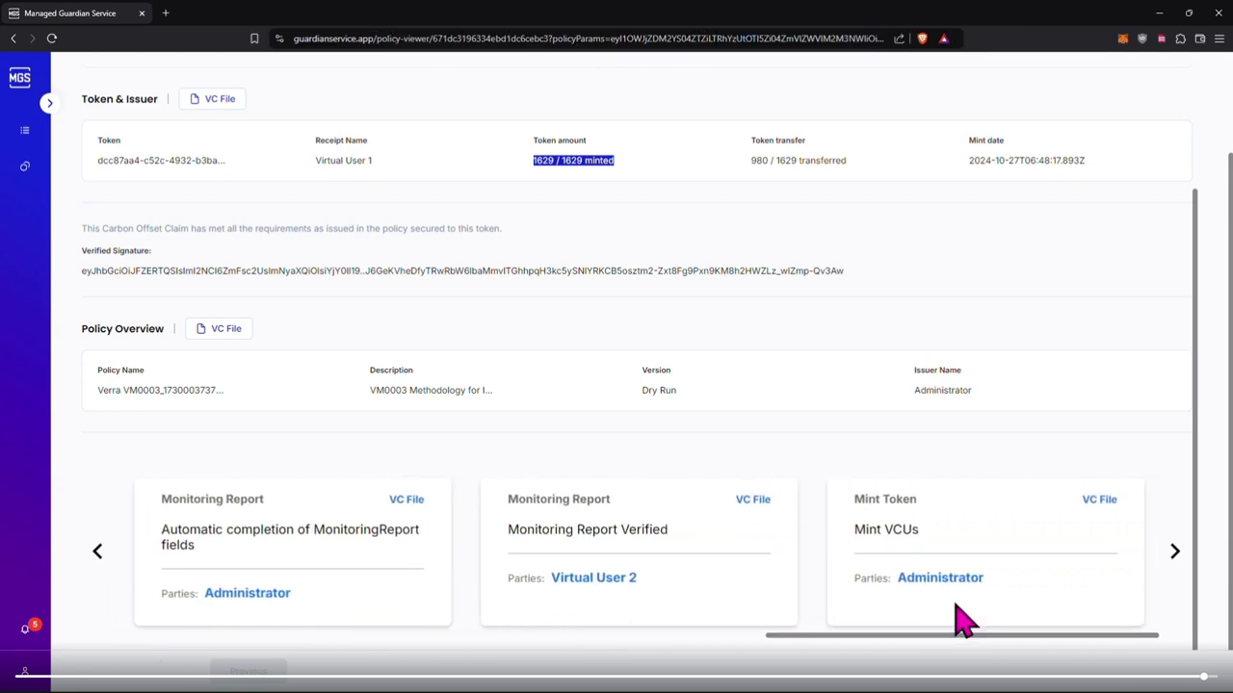